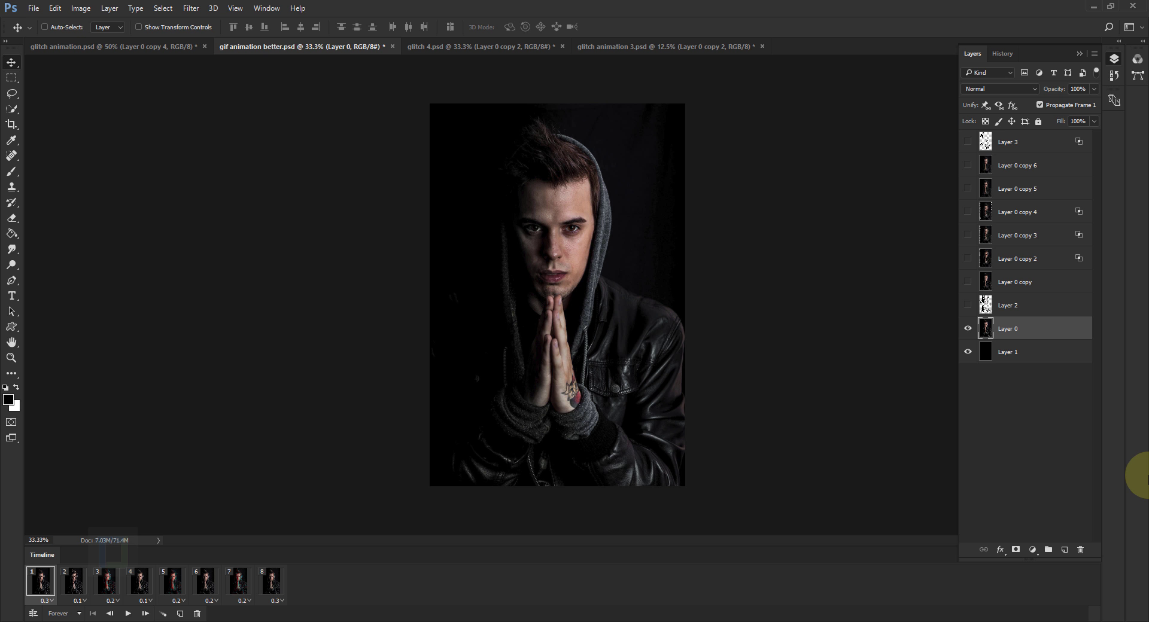
# - Play and stop the glitch animation previews of the first two example documents
pyautogui.click(127, 614)
pyautogui.click(127, 613)
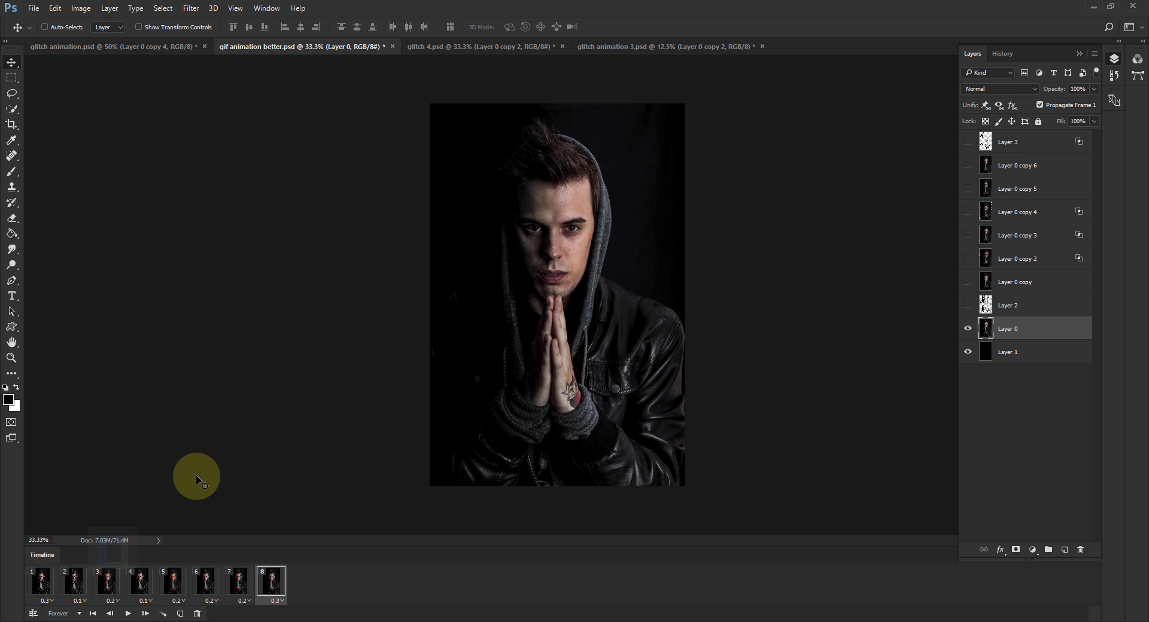
pyautogui.click(112, 47)
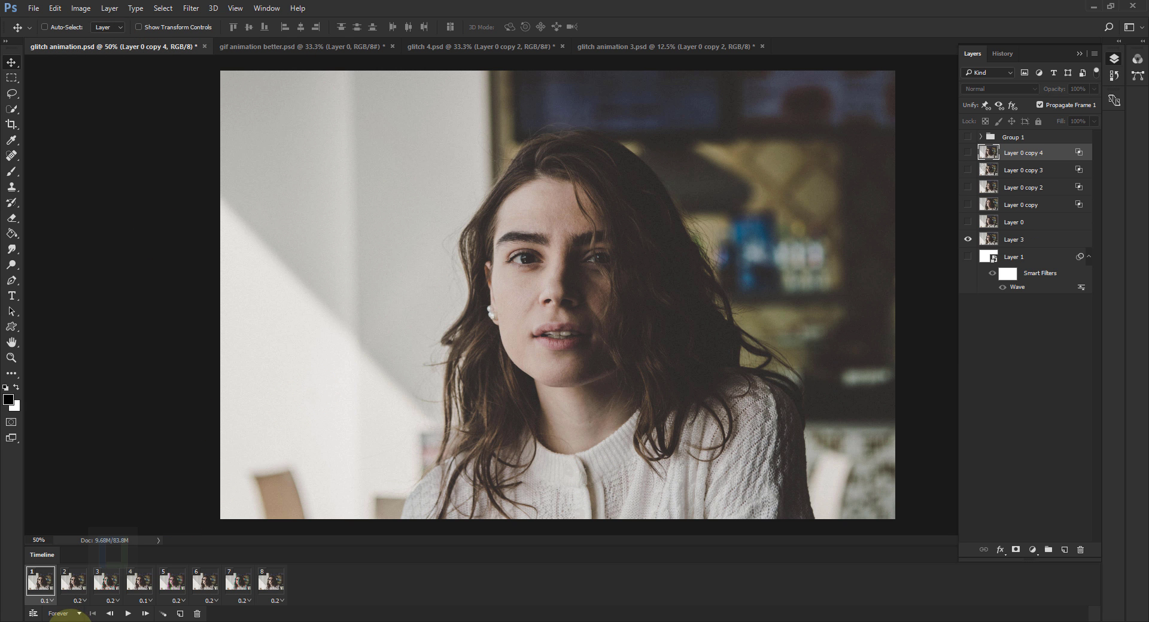
pyautogui.click(128, 613)
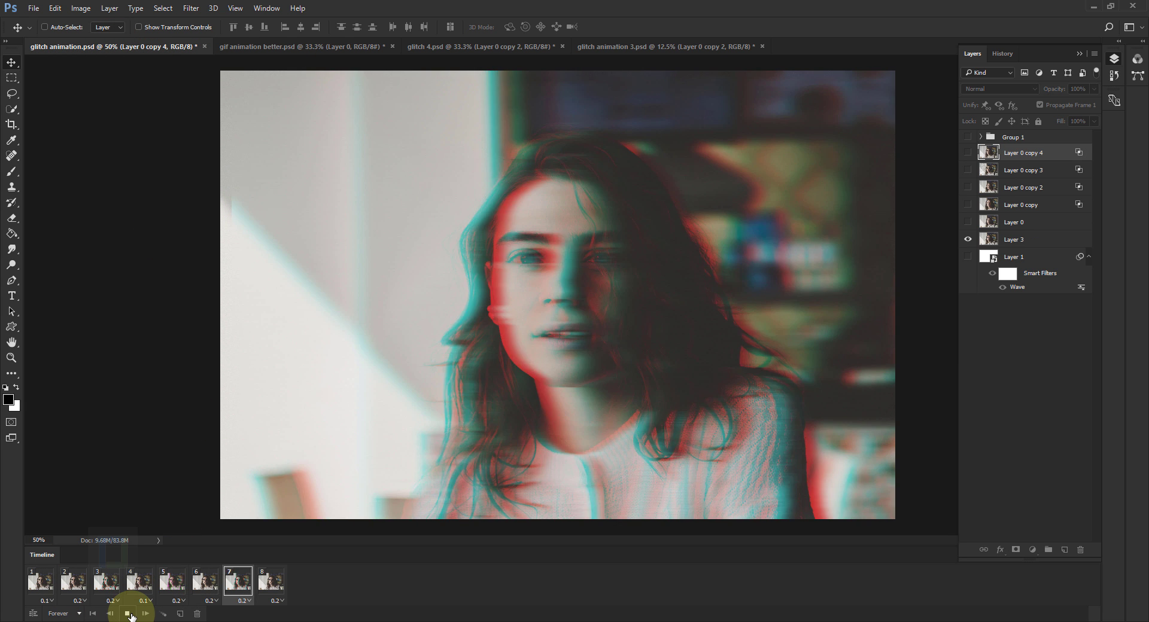
pyautogui.click(128, 614)
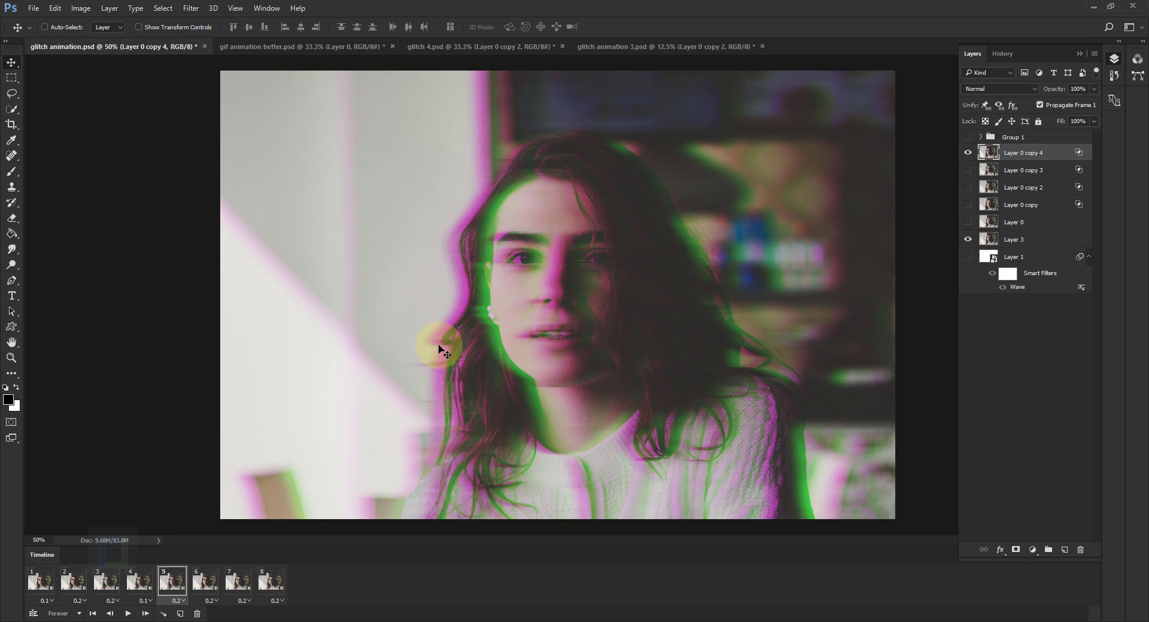
# - Preview the glitch 4.psd and glitch animation 3.psd animations, then close glitch animation 3.psd
pyautogui.click(472, 44)
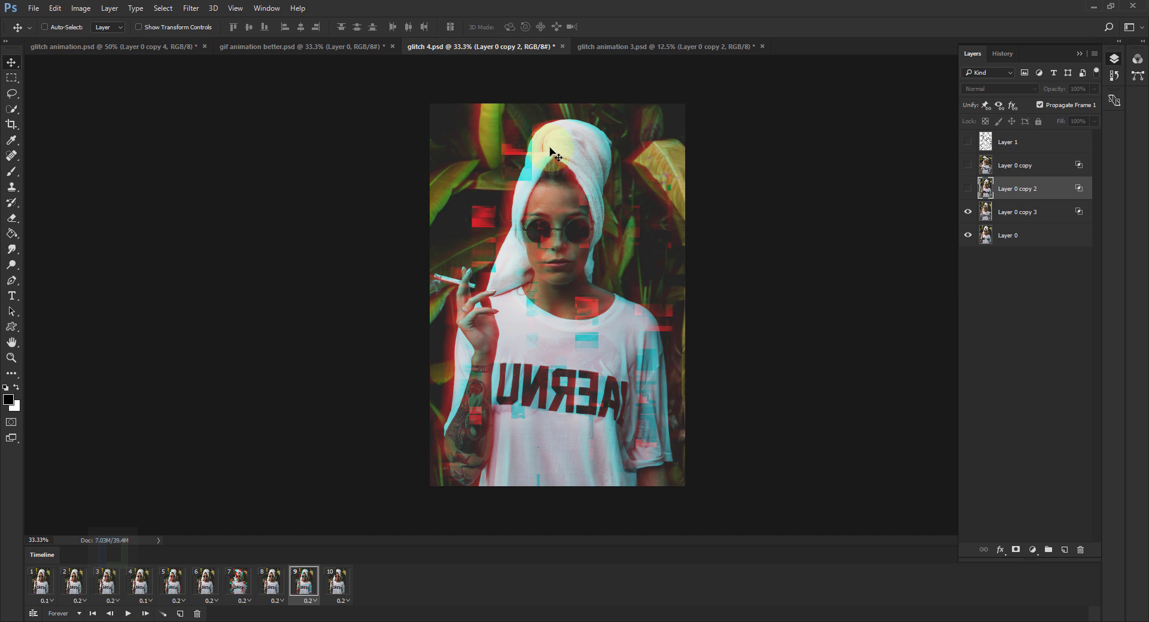
pyautogui.click(39, 582)
pyautogui.press('space')
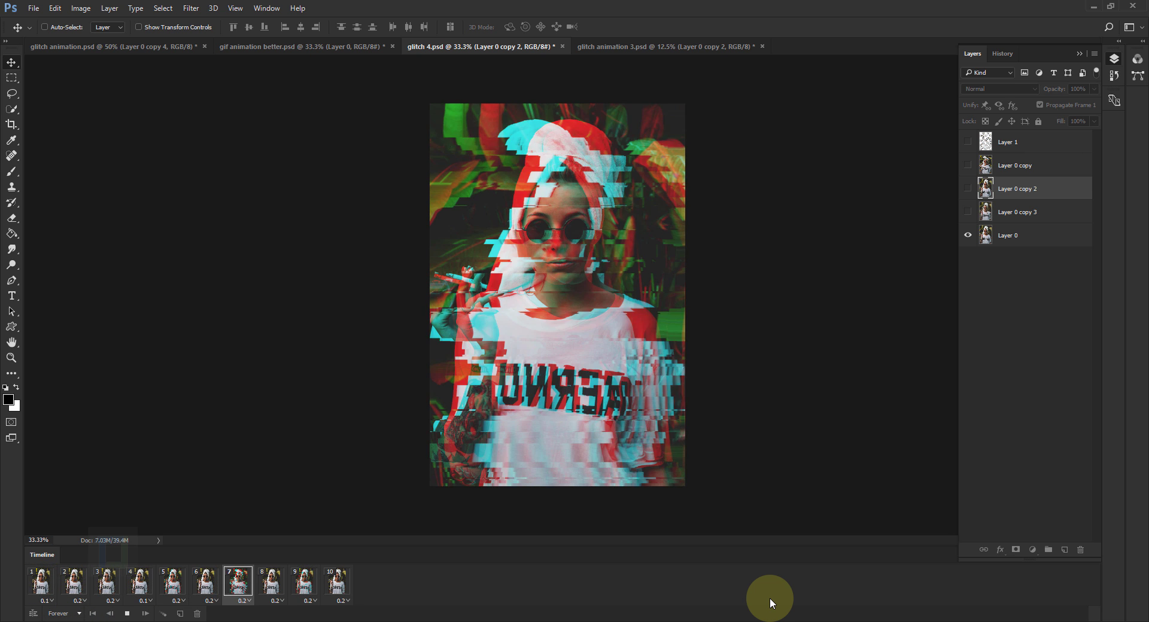
pyautogui.click(620, 46)
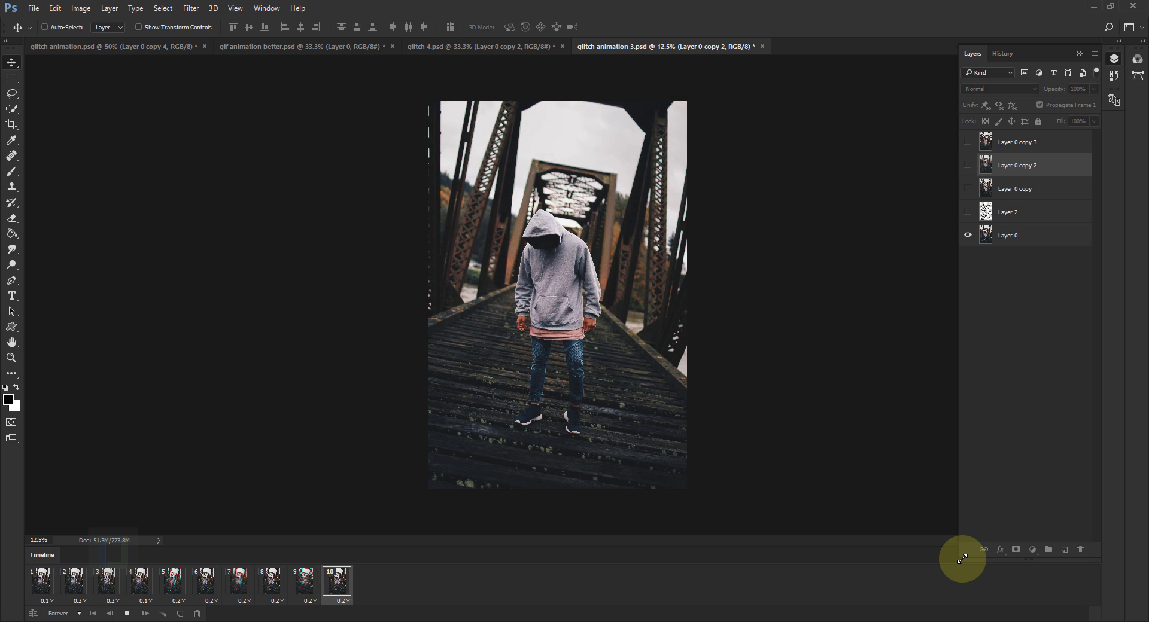
pyautogui.click(127, 614)
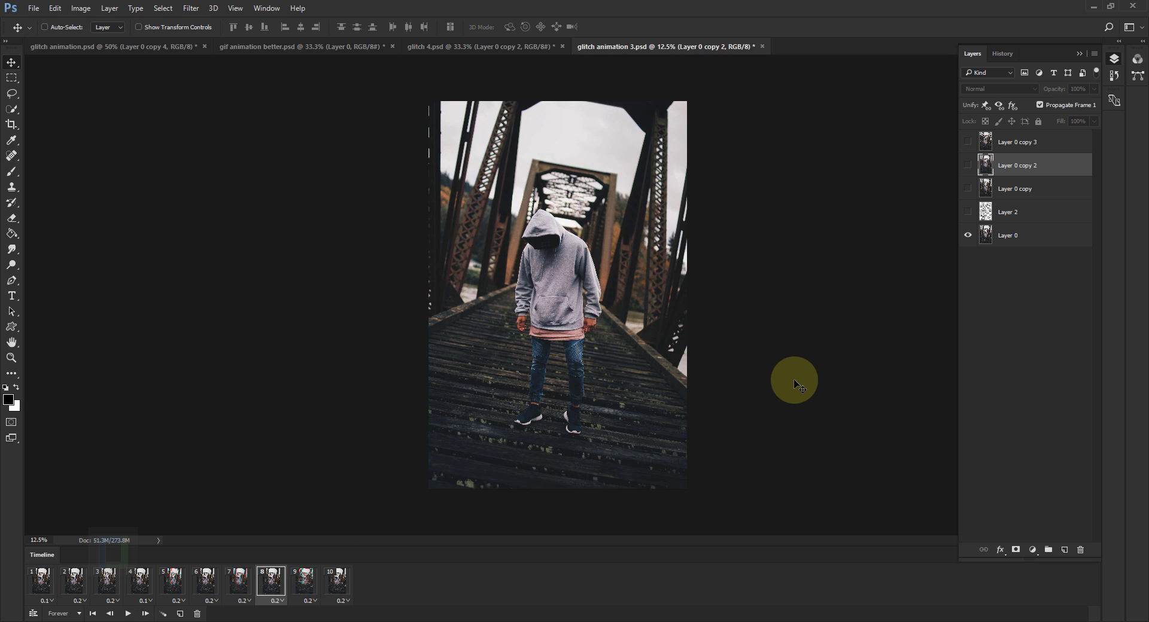
pyautogui.click(762, 47)
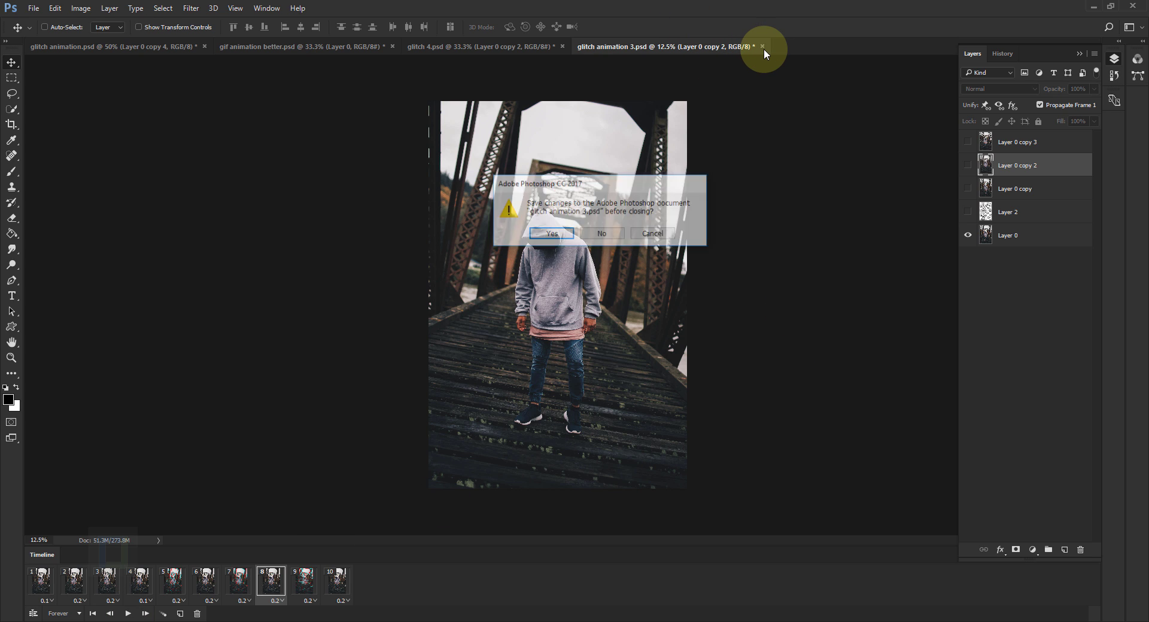
# - Close glitch animation 3, glitch 4 and glitch animation without saving, then return to frame 1
pyautogui.click(602, 234)
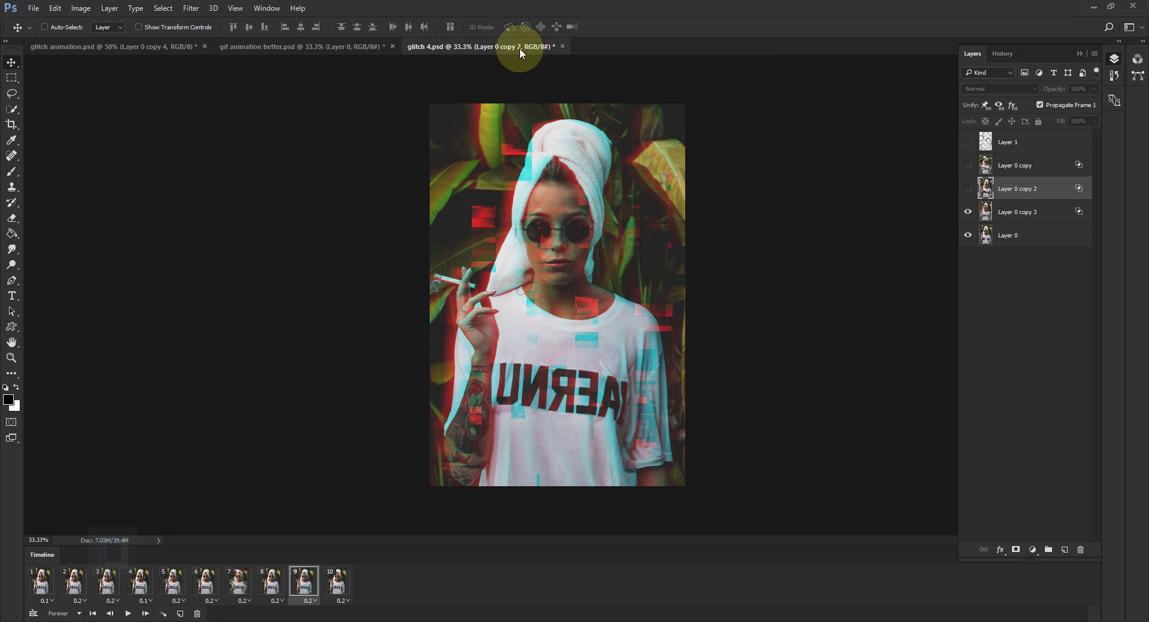
pyautogui.click(563, 46)
pyautogui.click(602, 234)
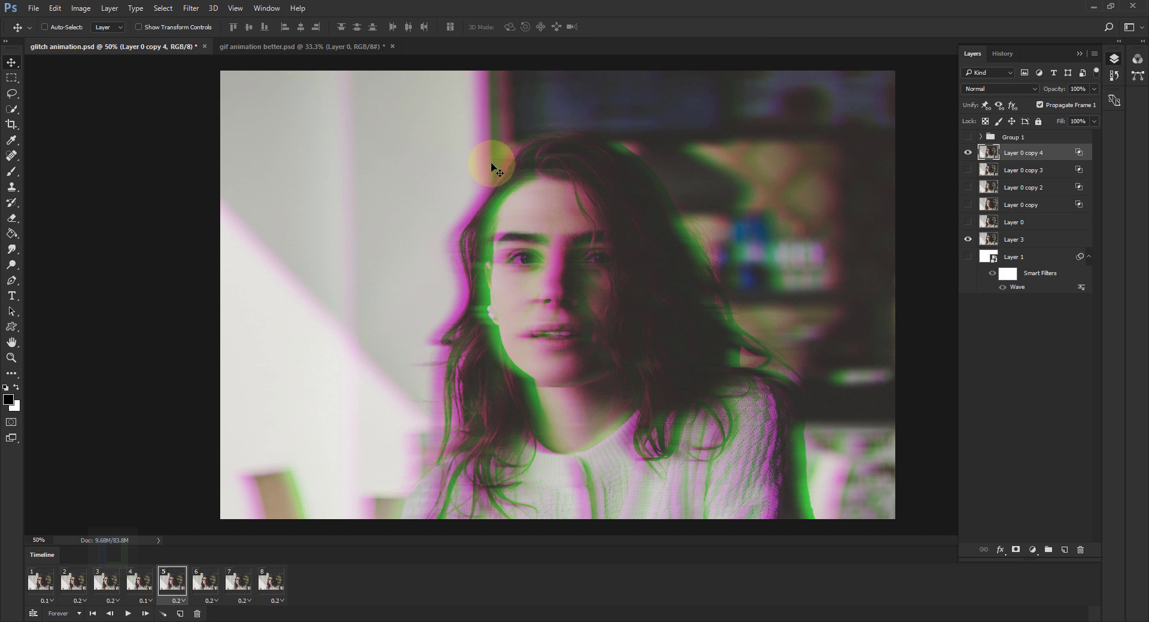
pyautogui.click(204, 46)
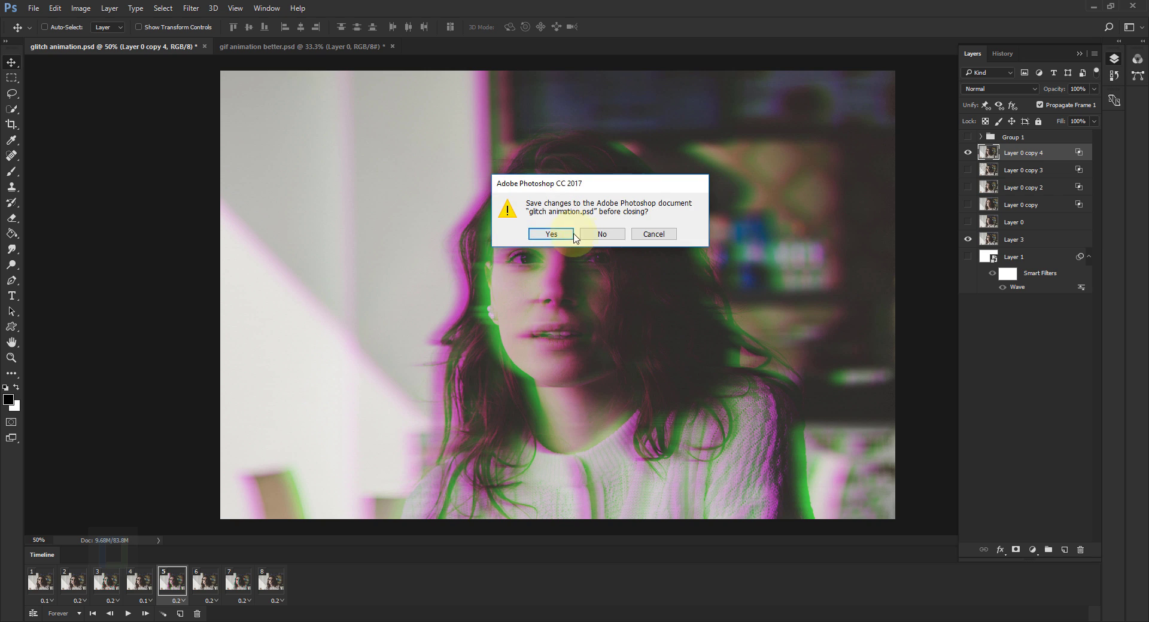
pyautogui.click(602, 234)
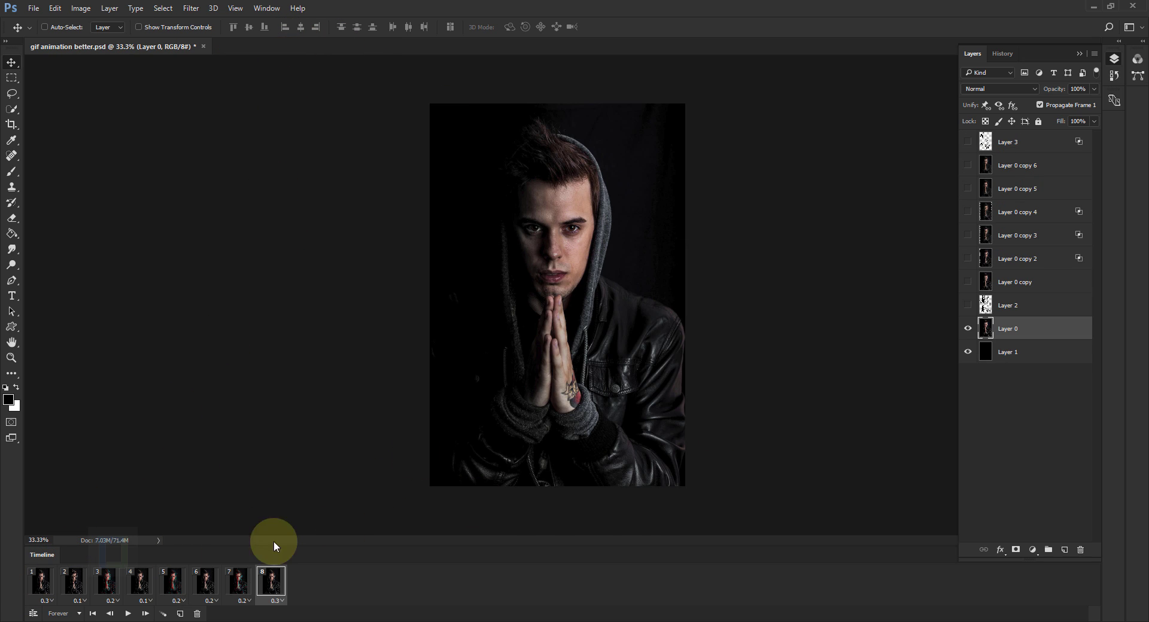
pyautogui.click(25, 581)
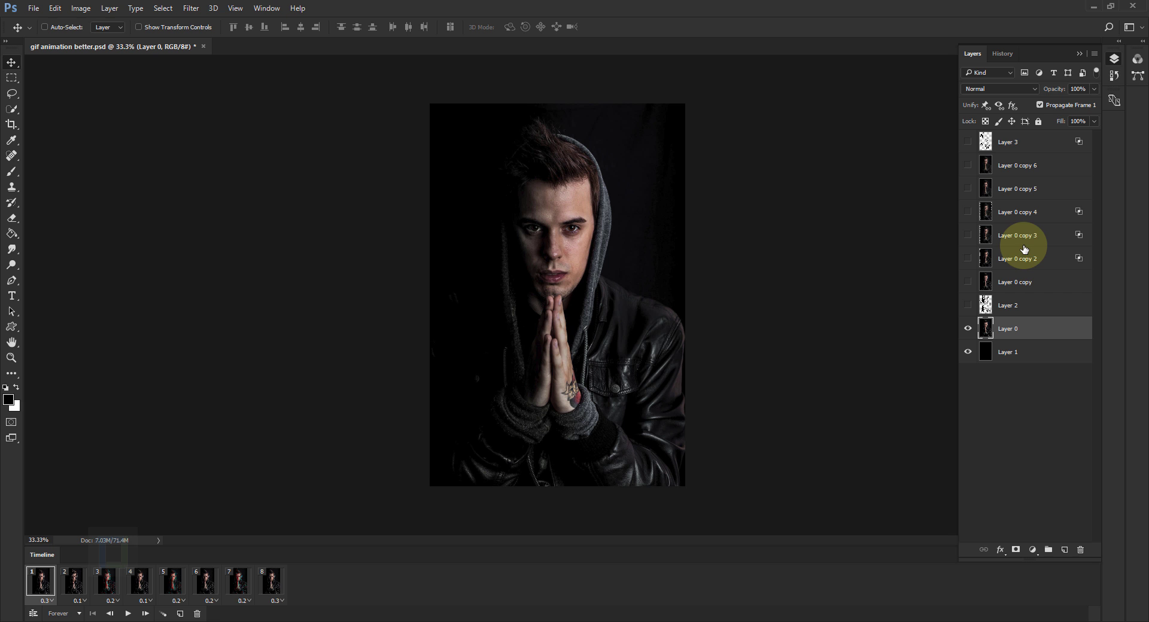
# - Open the hooded man photo young-1280694_1920.jpg
pyautogui.click(34, 8)
pyautogui.click(45, 32)
pyautogui.click(140, 174)
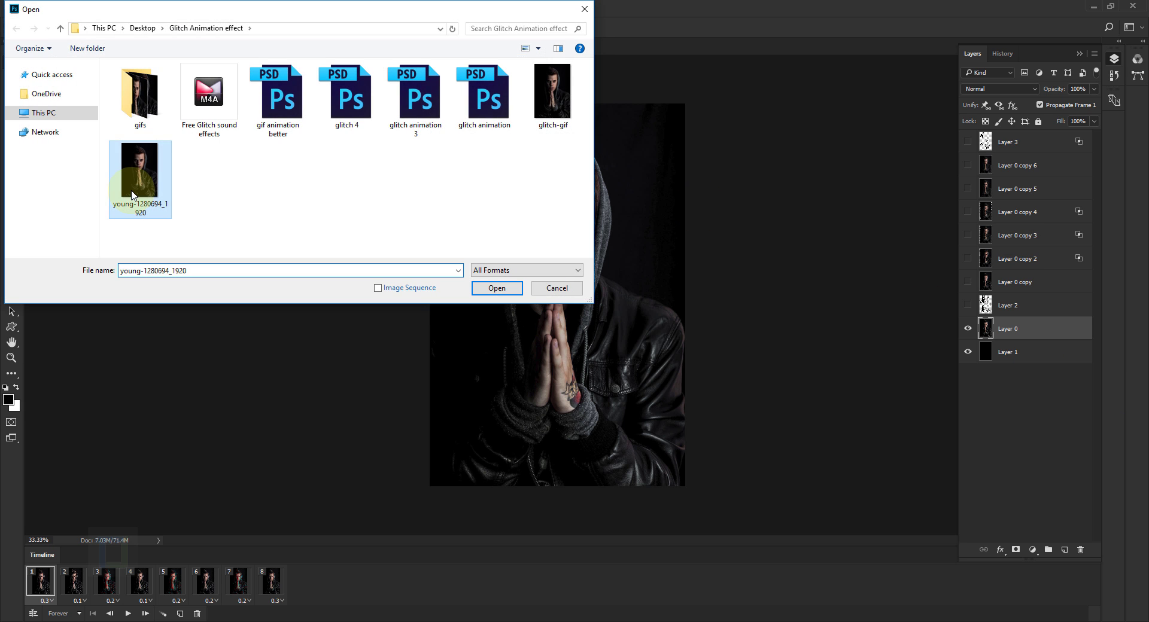
pyautogui.click(497, 288)
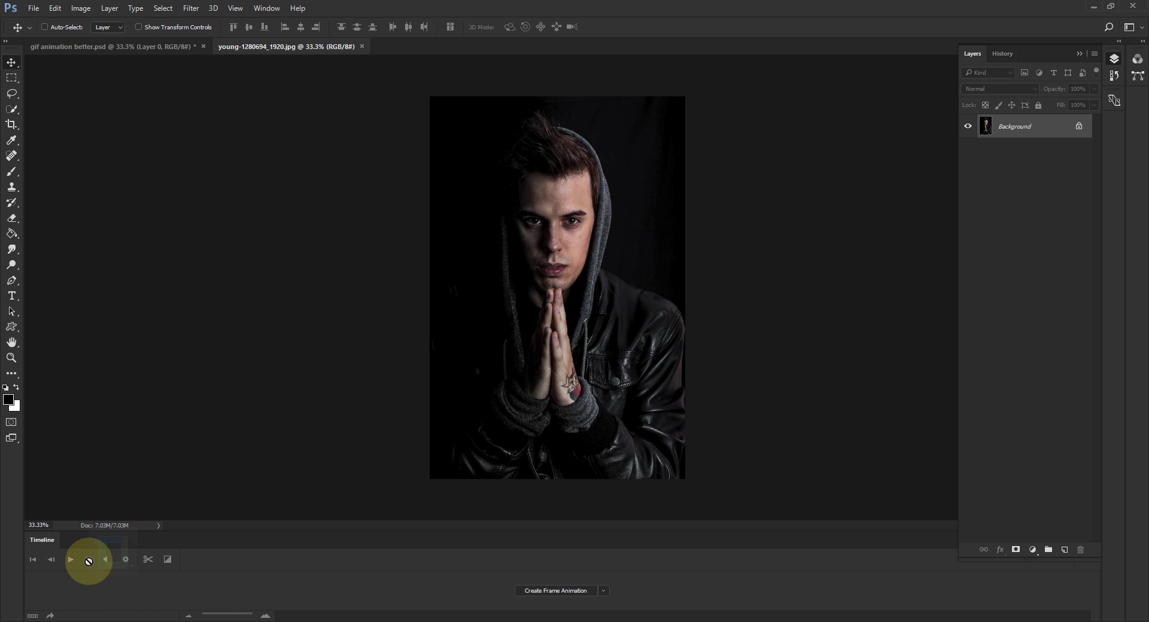
# - Unlock the Background as Layer 0 and create a frame animation in the Timeline
pyautogui.click(264, 8)
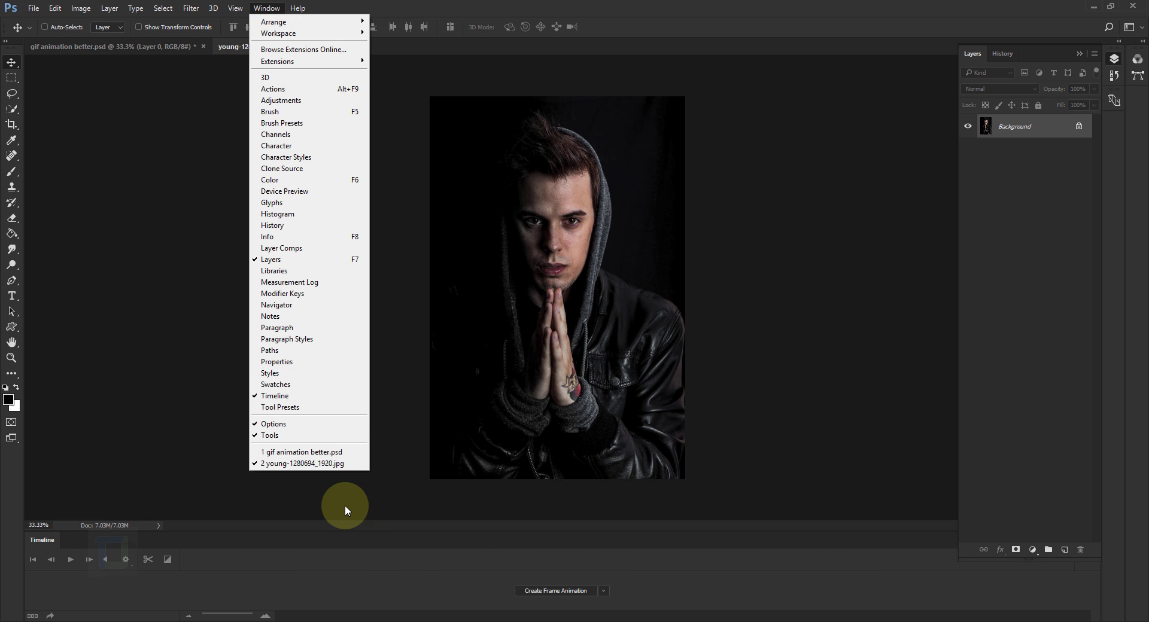
pyautogui.click(384, 572)
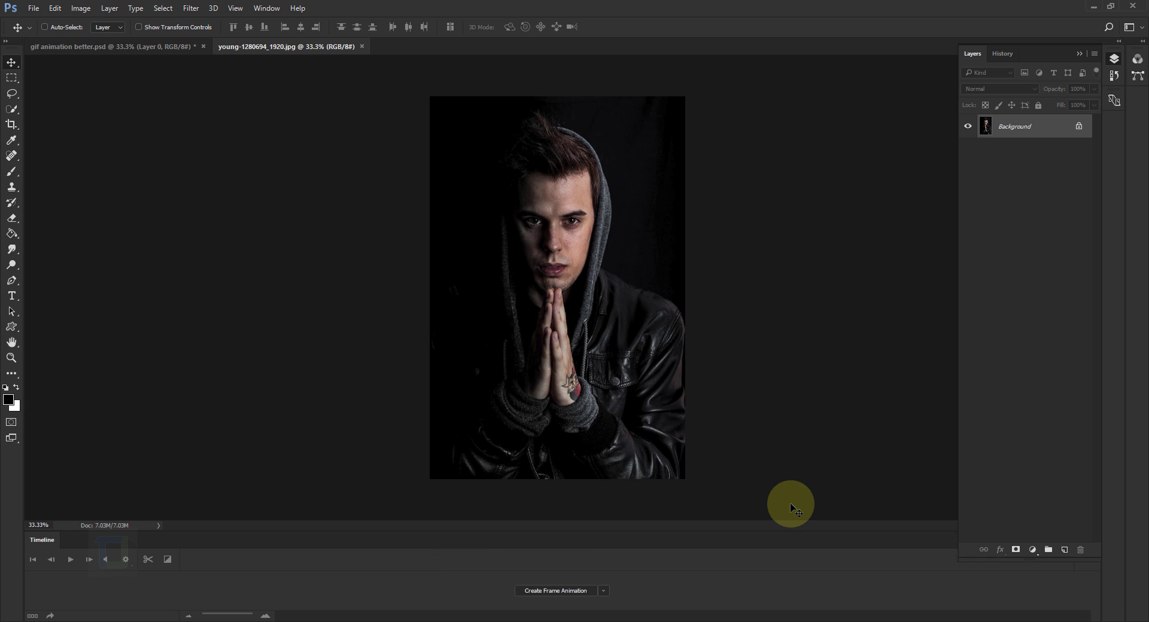
pyautogui.click(604, 591)
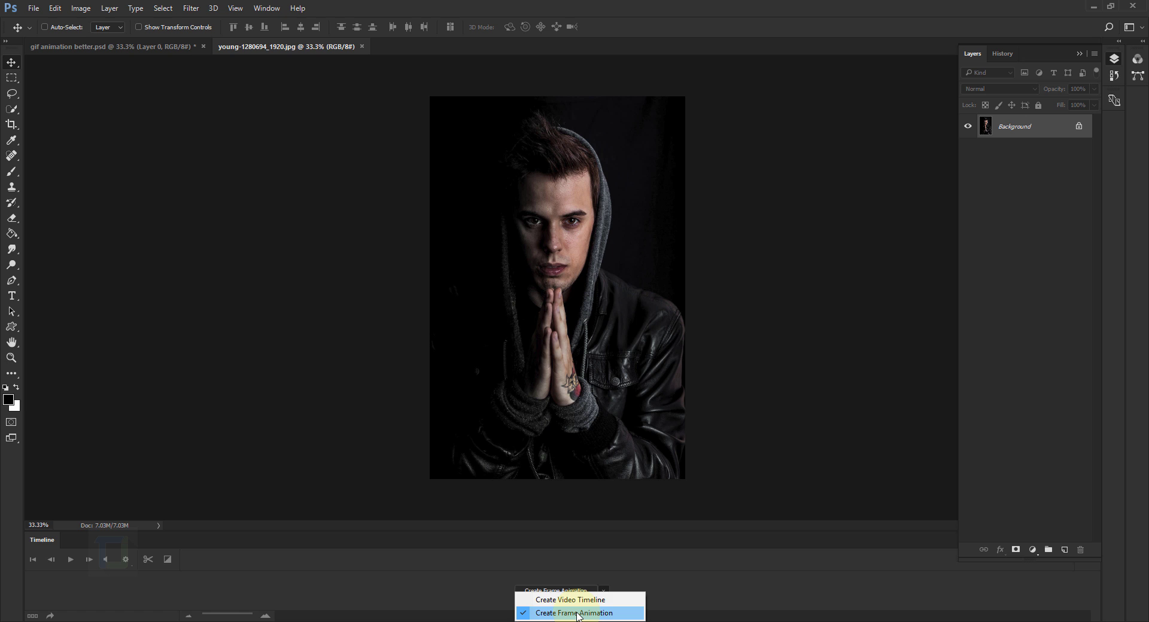
pyautogui.click(737, 606)
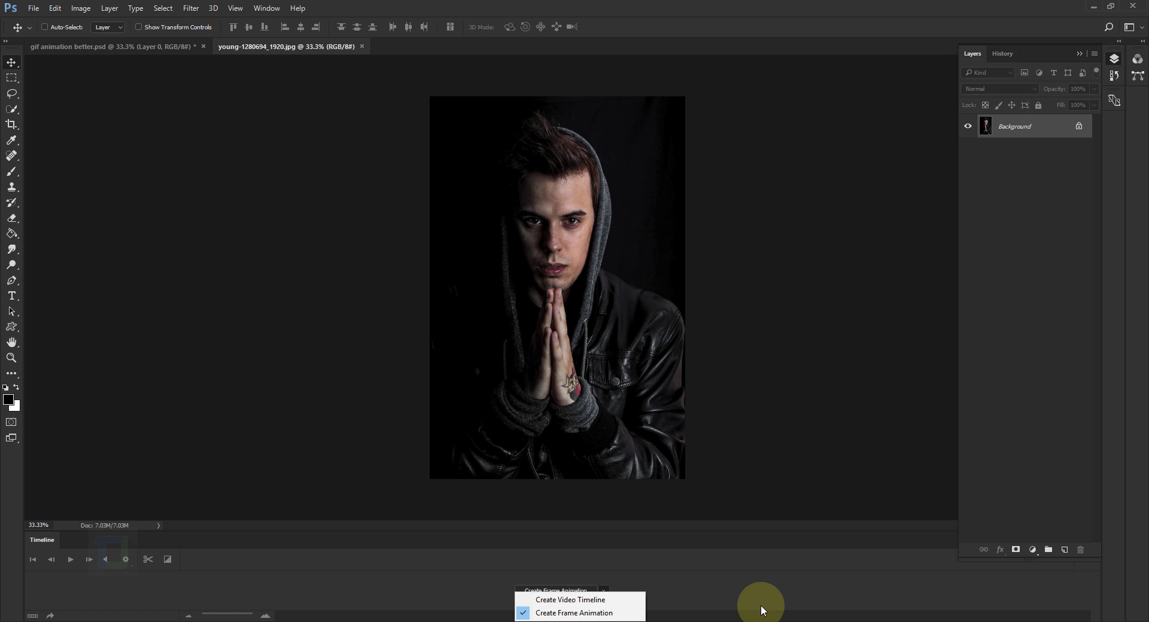
pyautogui.doubleClick(1051, 132)
pyautogui.click(674, 204)
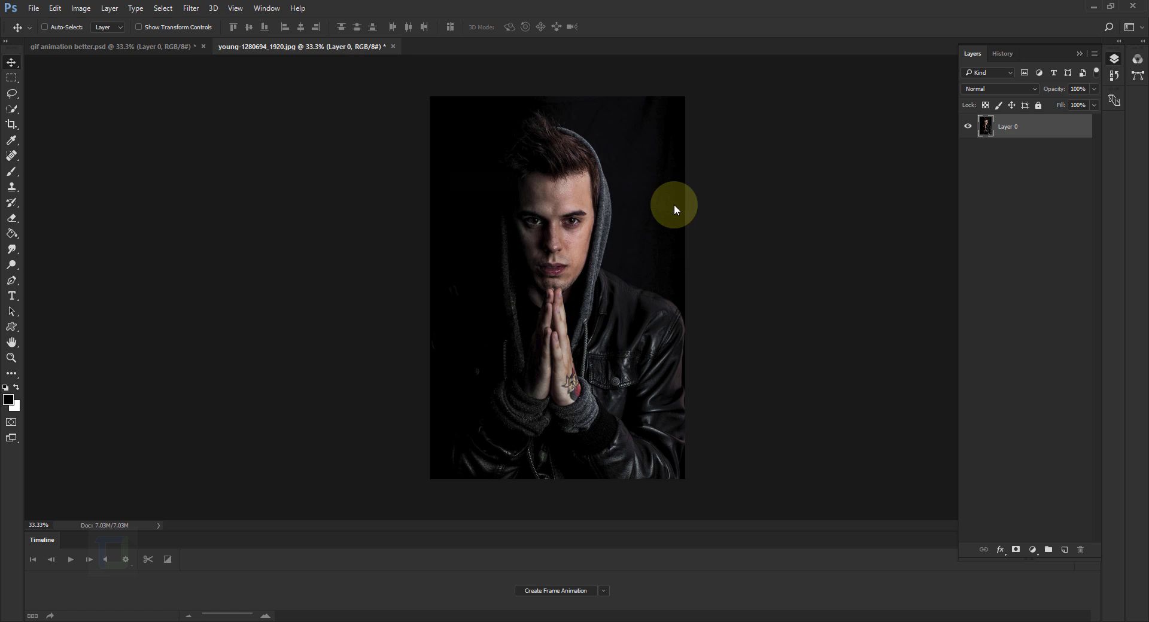
pyautogui.click(551, 591)
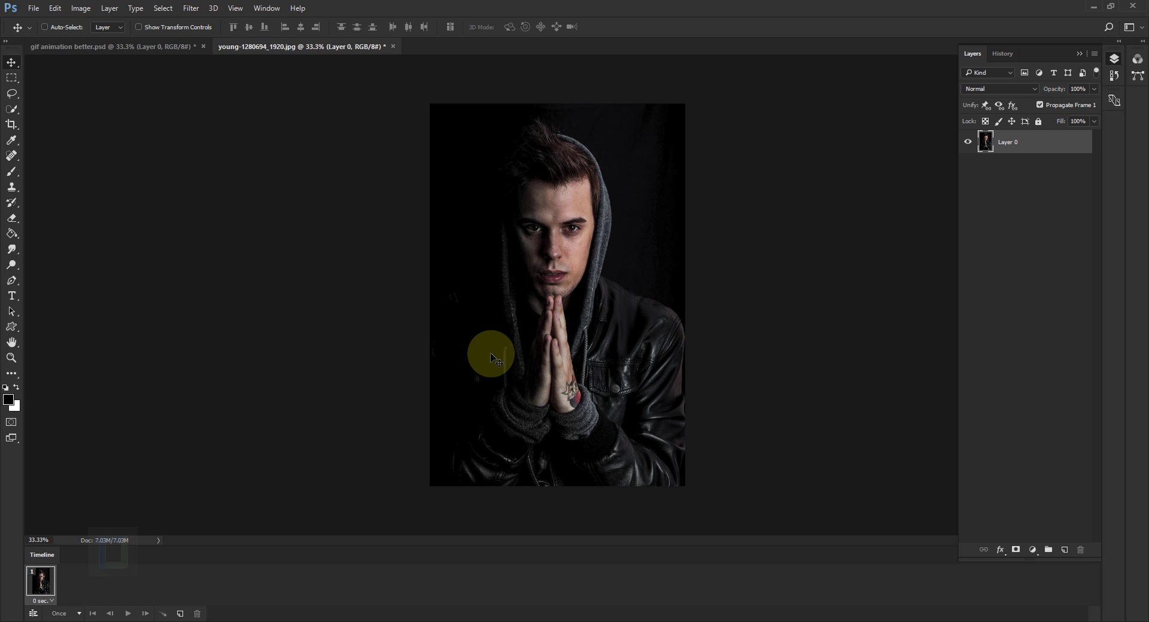
# - With the Rectangular Marquee in Add mode, select the first tall strips beside the face
pyautogui.click(12, 78)
pyautogui.moveTo(12, 77); pyautogui.dragTo(57, 78)
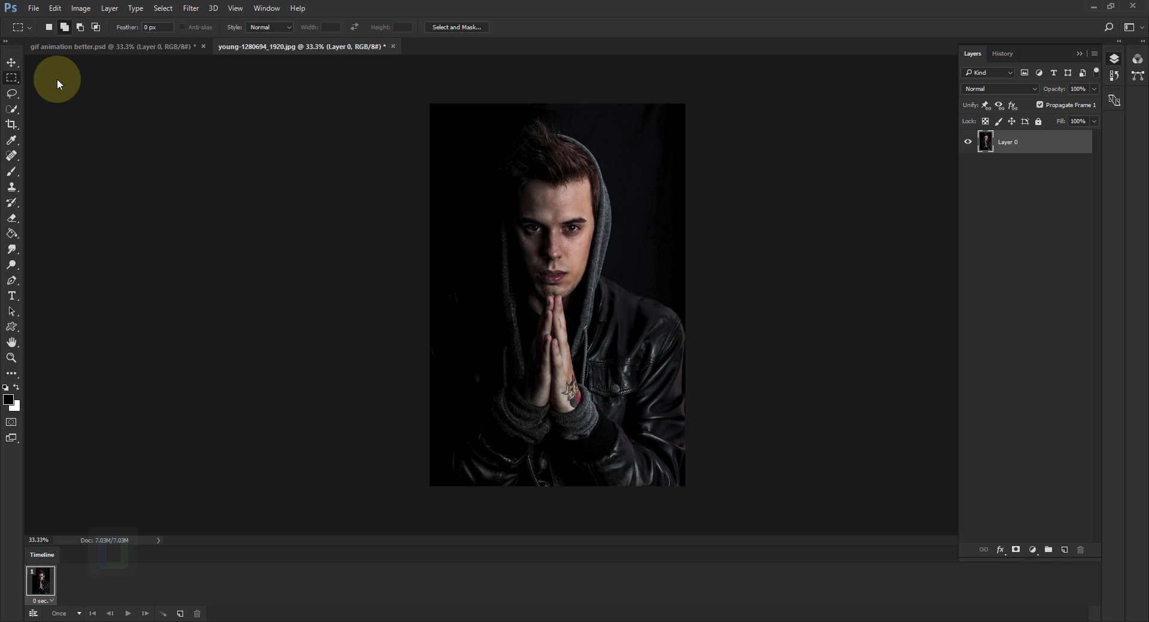
pyautogui.click(65, 27)
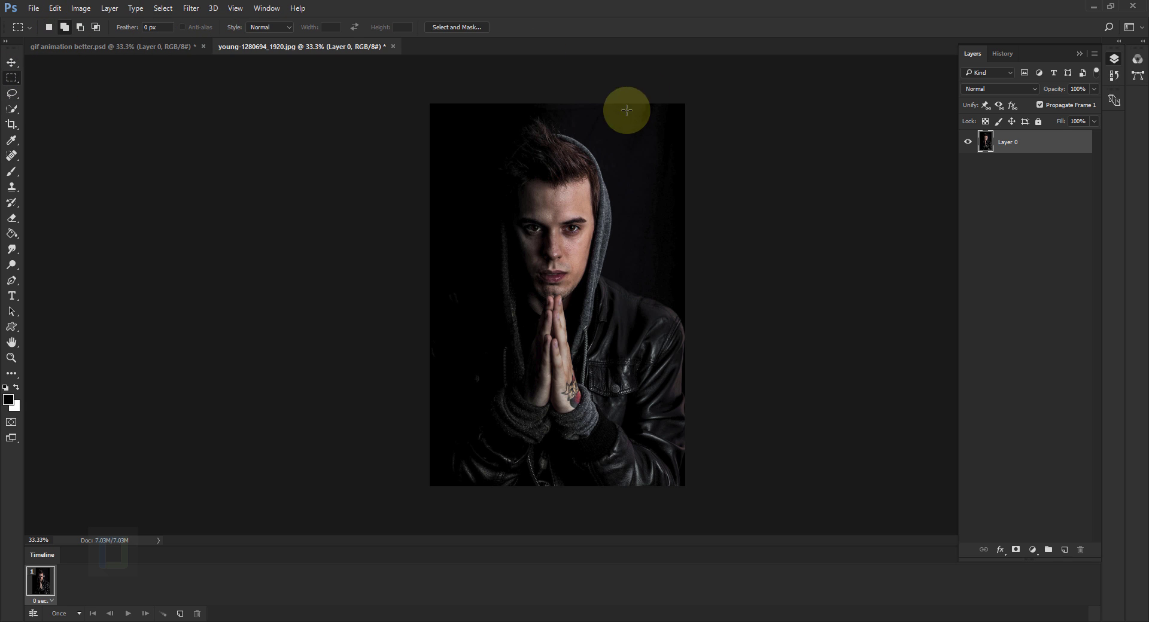
pyautogui.moveTo(487, 166); pyautogui.dragTo(523, 269)
pyautogui.moveTo(572, 228); pyautogui.dragTo(540, 340)
pyautogui.moveTo(477, 319); pyautogui.dragTo(550, 433)
# - Add more strips over the hands, hood, face and jacket, and copy them to Layer 1
pyautogui.moveTo(581, 395); pyautogui.dragTo(592, 428)
pyautogui.moveTo(620, 351); pyautogui.dragTo(637, 425)
pyautogui.moveTo(553, 149); pyautogui.dragTo(597, 195)
pyautogui.moveTo(543, 205); pyautogui.dragTo(550, 240)
pyautogui.moveTo(648, 279); pyautogui.dragTo(665, 332)
pyautogui.moveTo(614, 265); pyautogui.dragTo(617, 287)
pyautogui.moveTo(447, 421); pyautogui.dragTo(461, 486)
pyautogui.moveTo(568, 459); pyautogui.dragTo(579, 486)
pyautogui.moveTo(614, 444); pyautogui.dragTo(623, 468)
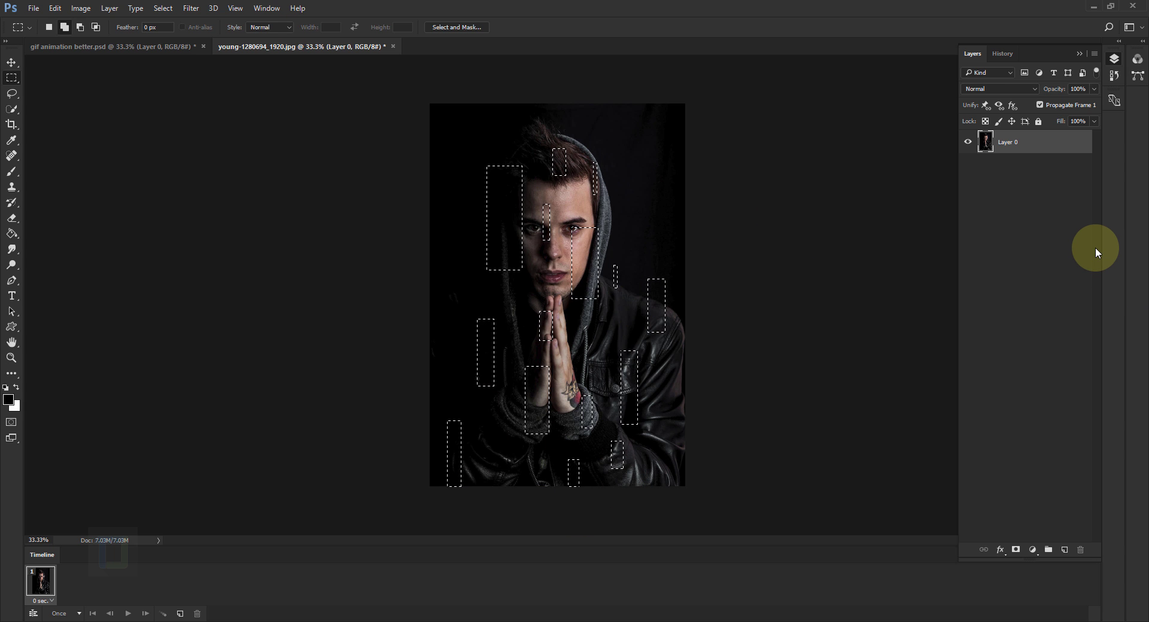
pyautogui.hotkey('ctrl', 'j')
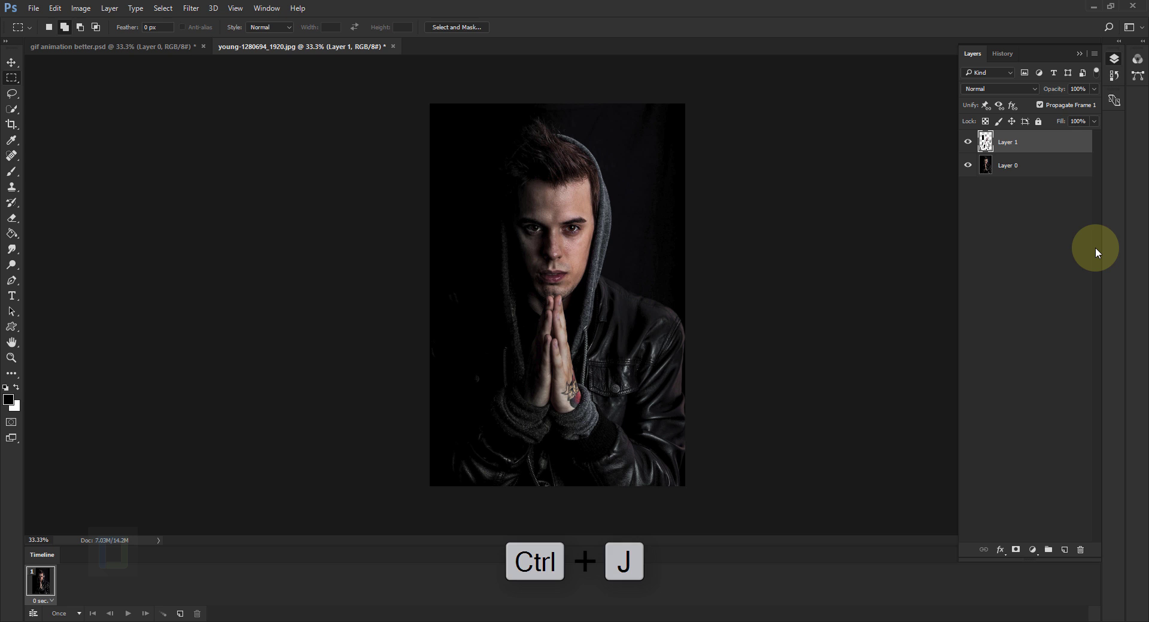
# - Apply a Square Wave filter to Layer 1 with vertical scale ~92% and max wavelength 345
pyautogui.click(969, 167)
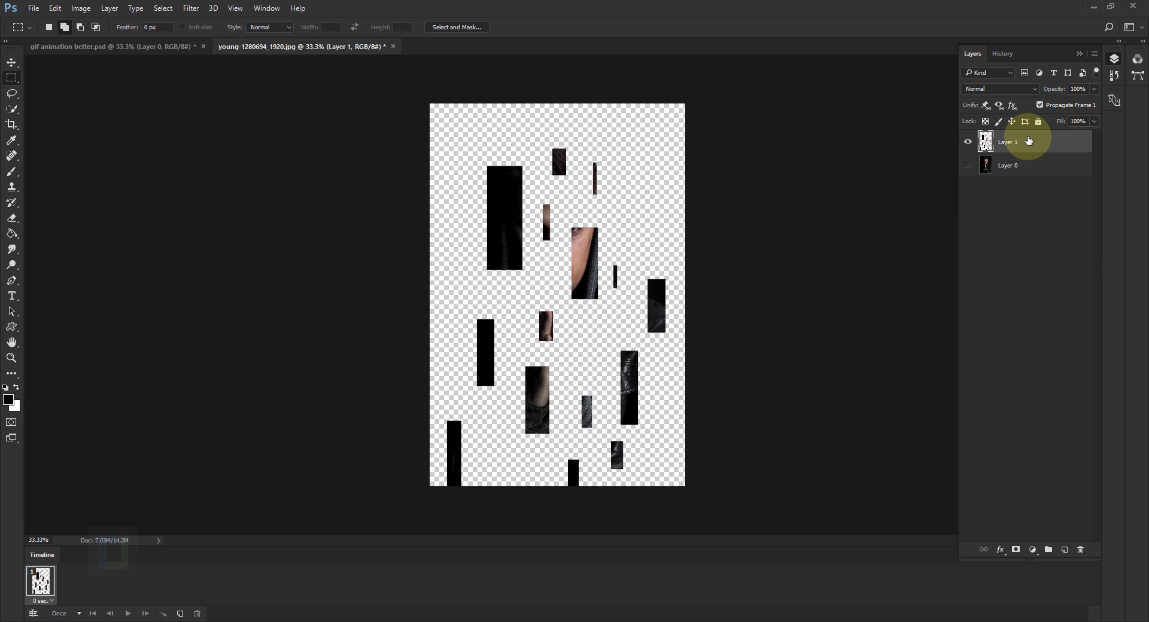
pyautogui.doubleClick(969, 143)
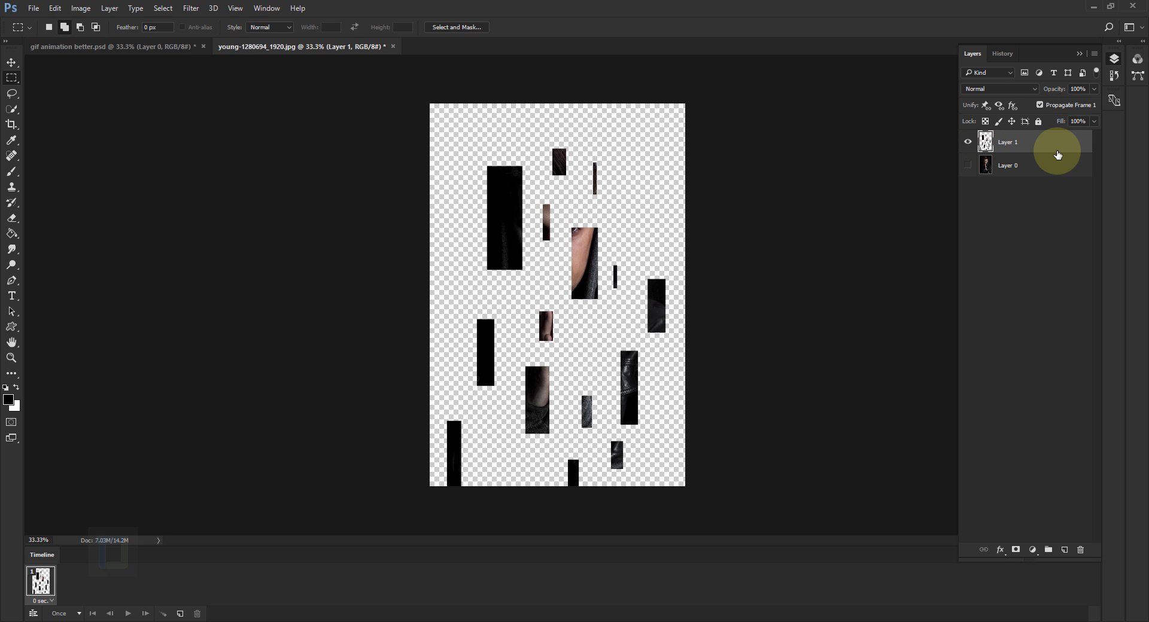
pyautogui.click(191, 7)
pyautogui.moveTo(339, 163)
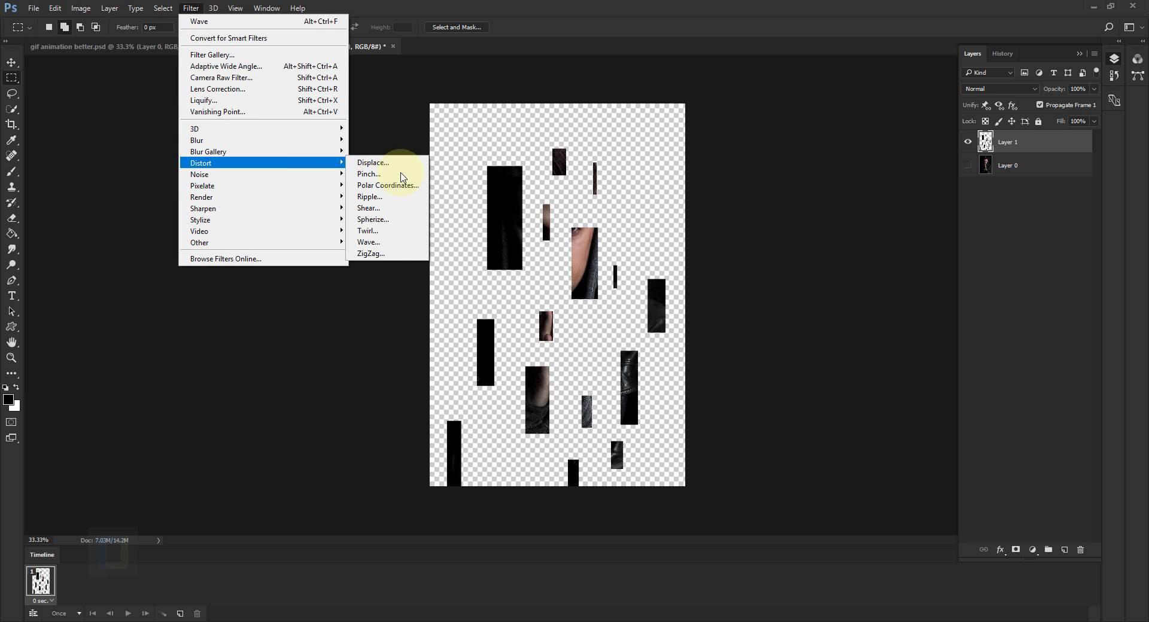
pyautogui.click(389, 242)
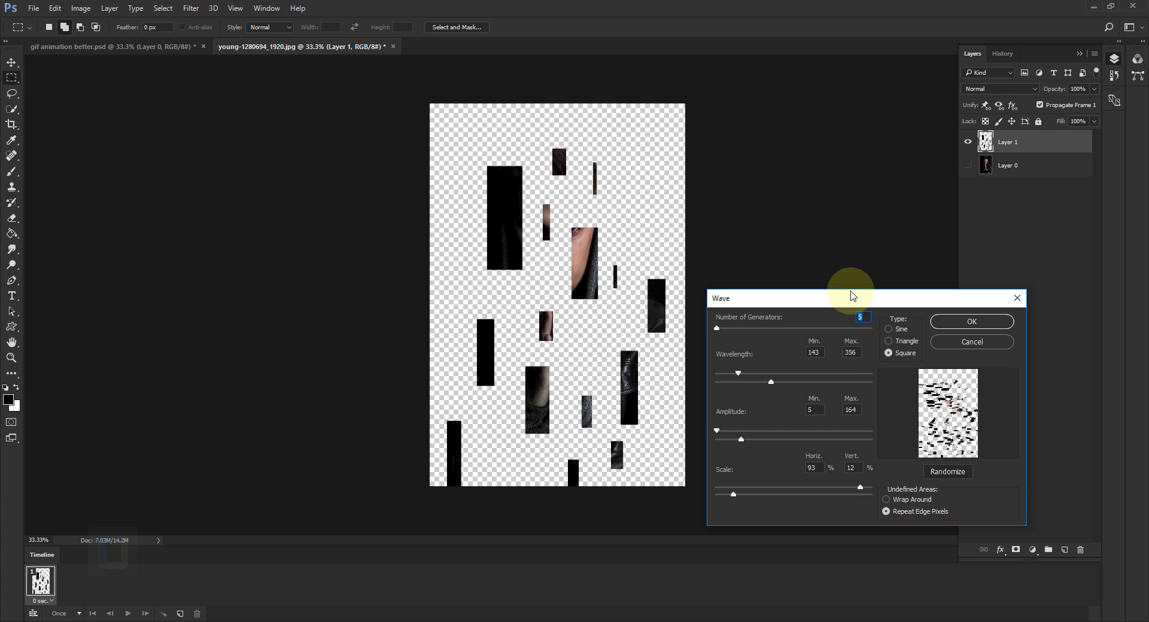
pyautogui.moveTo(852, 300); pyautogui.dragTo(844, 159)
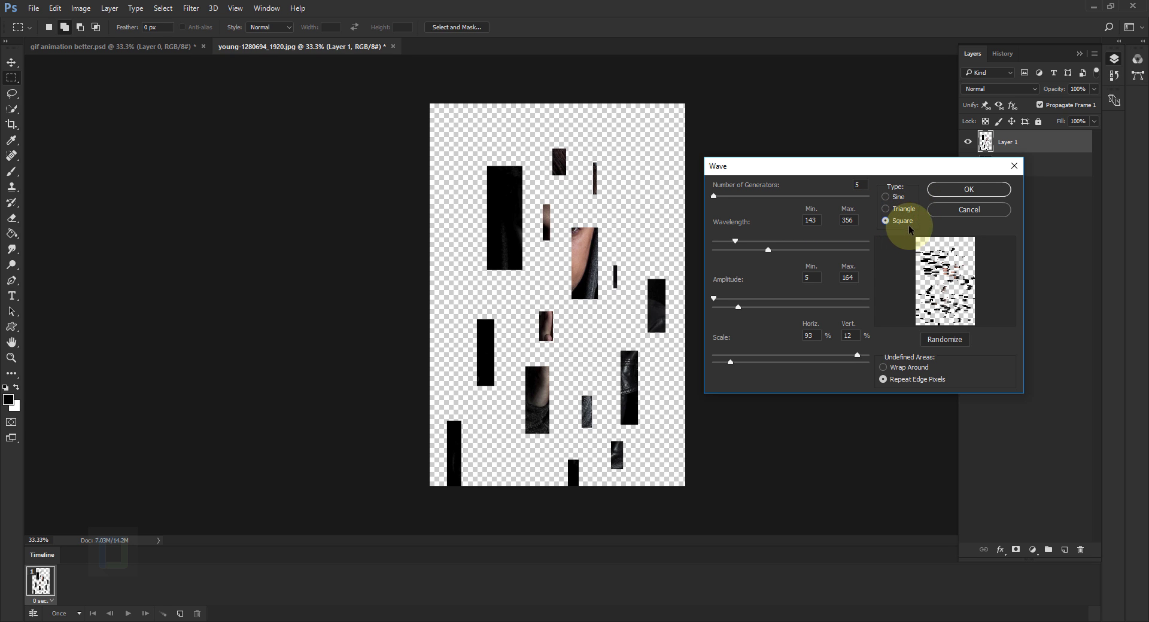
pyautogui.moveTo(730, 362)
pyautogui.mouseDown()
pyautogui.moveTo(854, 371)
pyautogui.moveTo(724, 358)
pyautogui.mouseUp()
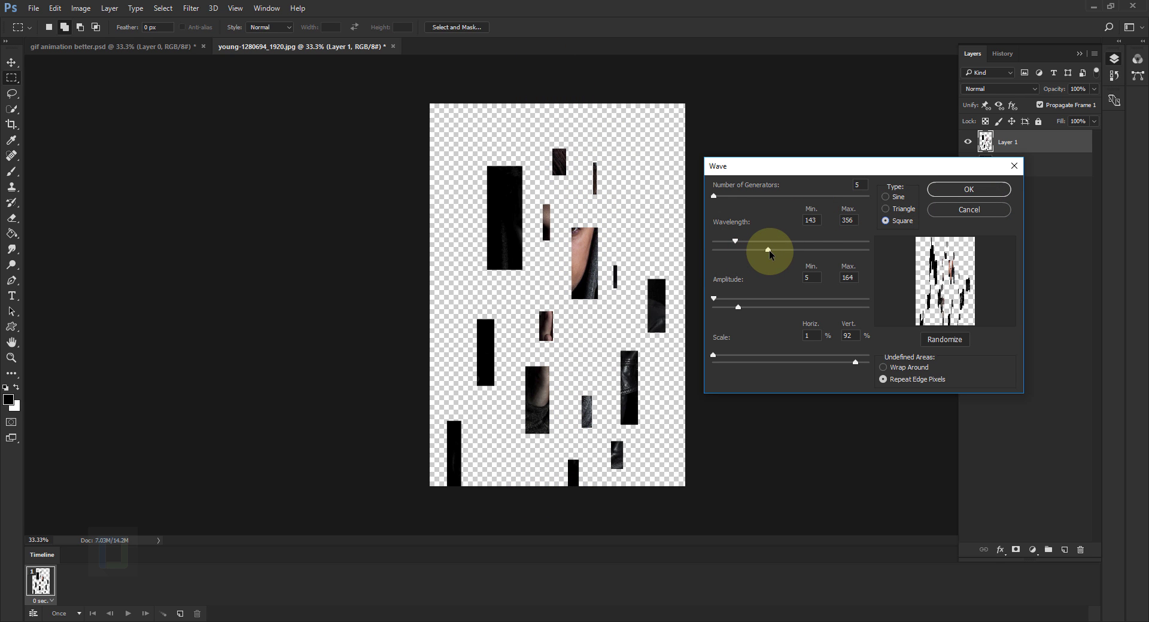
pyautogui.moveTo(769, 250); pyautogui.dragTo(766, 250)
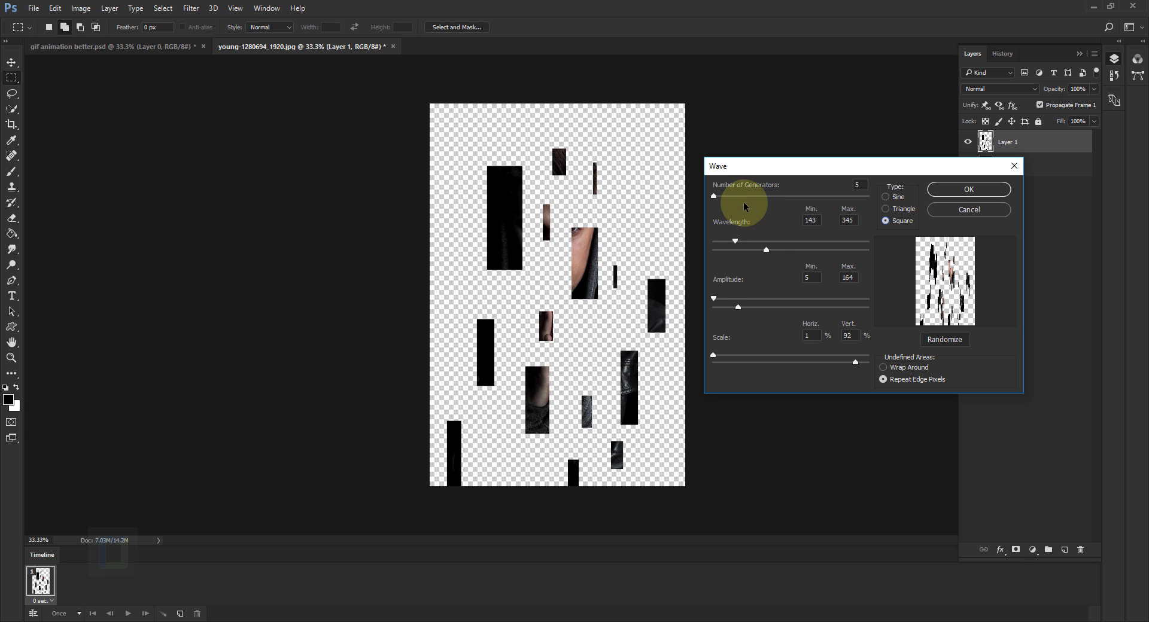
pyautogui.click(971, 190)
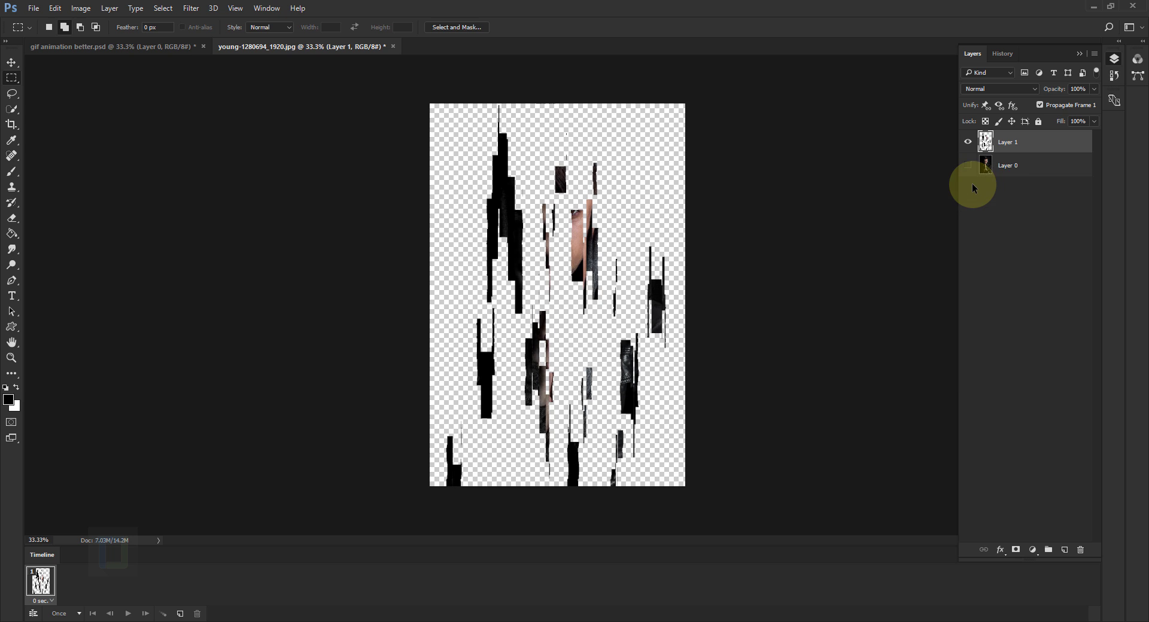
# - Show Layer 0, reapply the Wave filter to Layer 1, then hide Layer 1
pyautogui.click(964, 172)
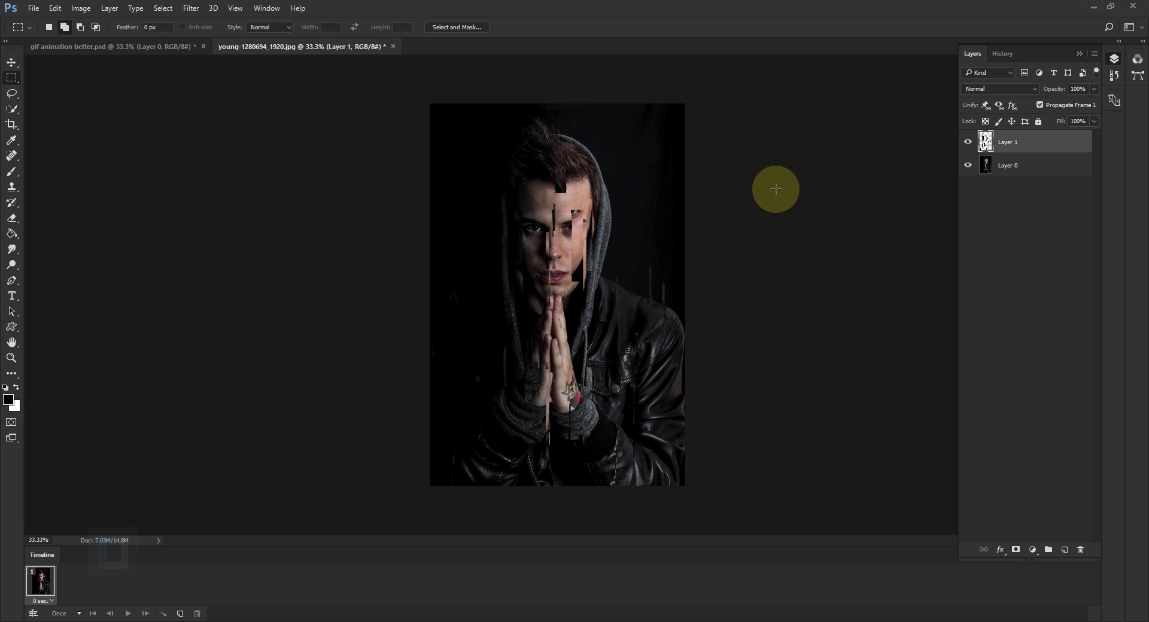
pyautogui.click(968, 141)
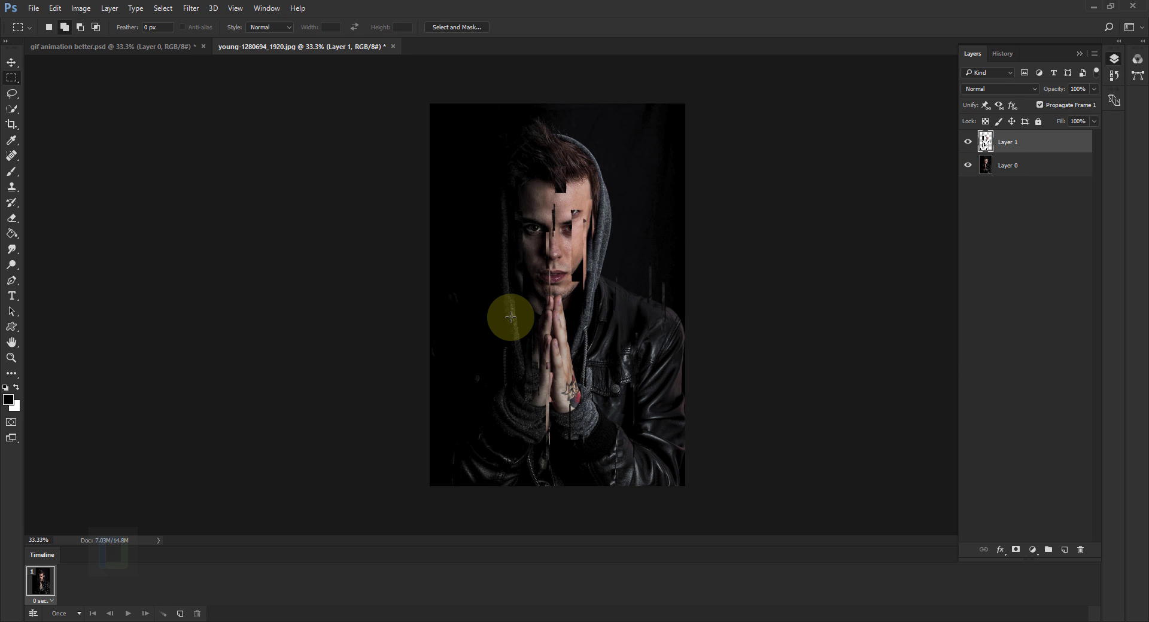
pyautogui.click(191, 7)
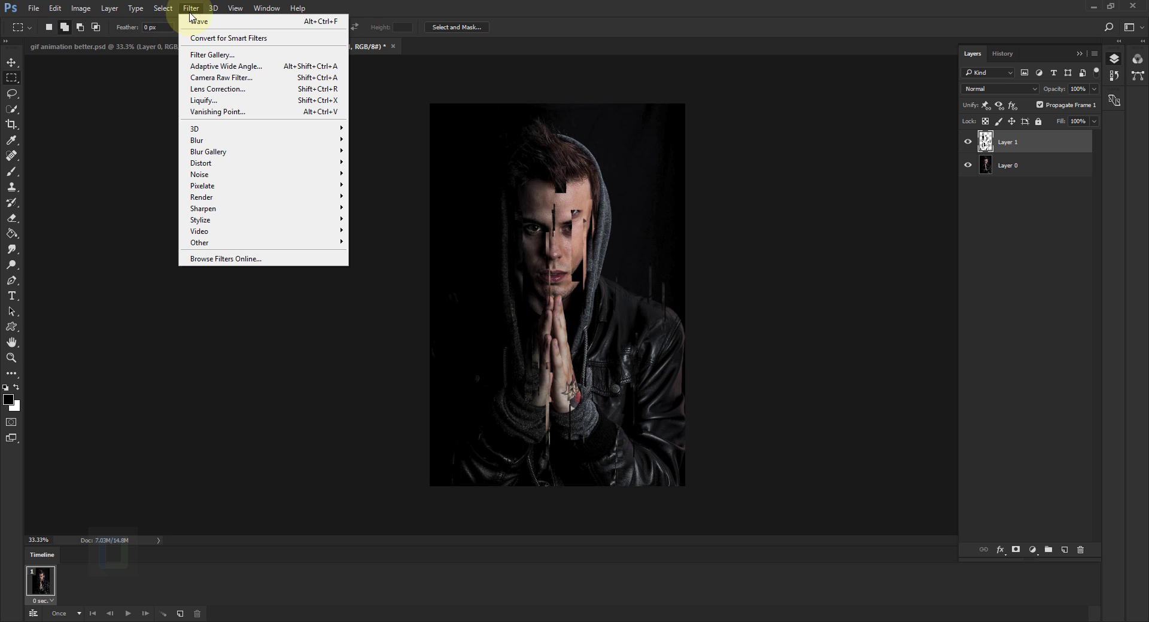
pyautogui.click(196, 23)
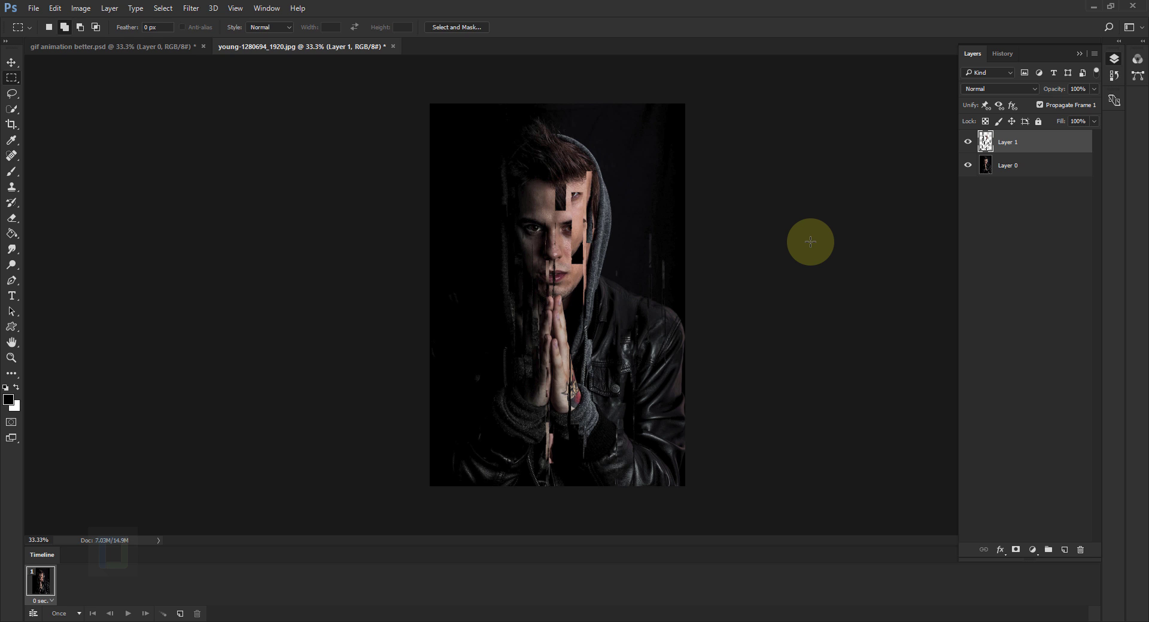
pyautogui.click(969, 143)
pyautogui.click(969, 144)
pyautogui.click(970, 144)
# - Duplicate animation frame 1 to create frame 2
pyautogui.click(981, 171)
pyautogui.click(968, 166)
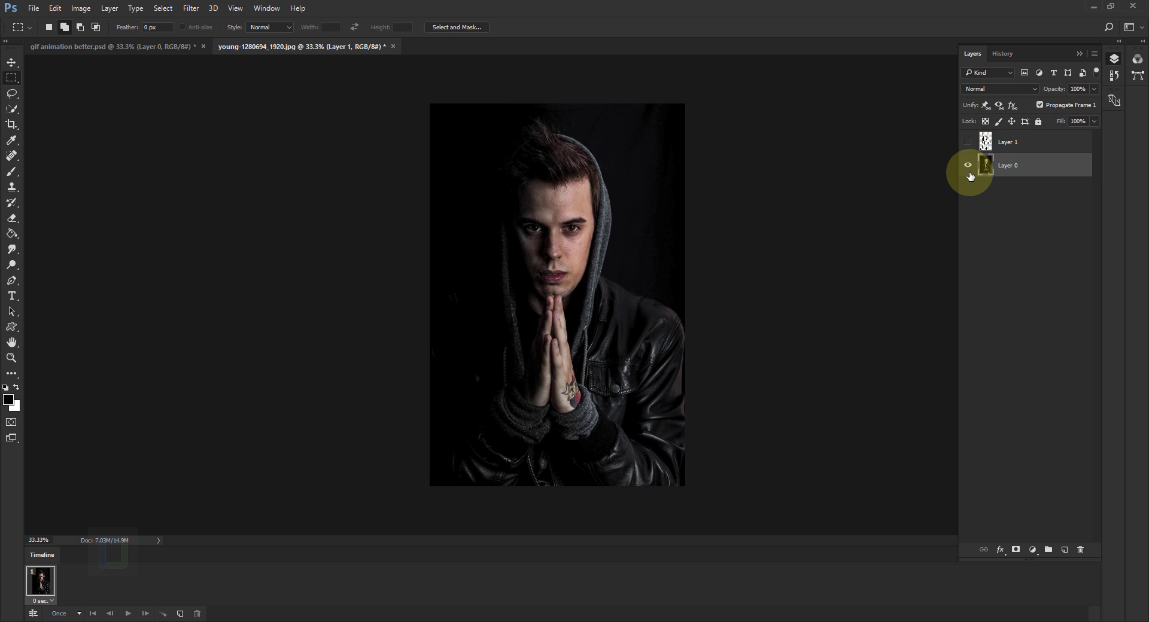
pyautogui.click(968, 166)
pyautogui.click(34, 593)
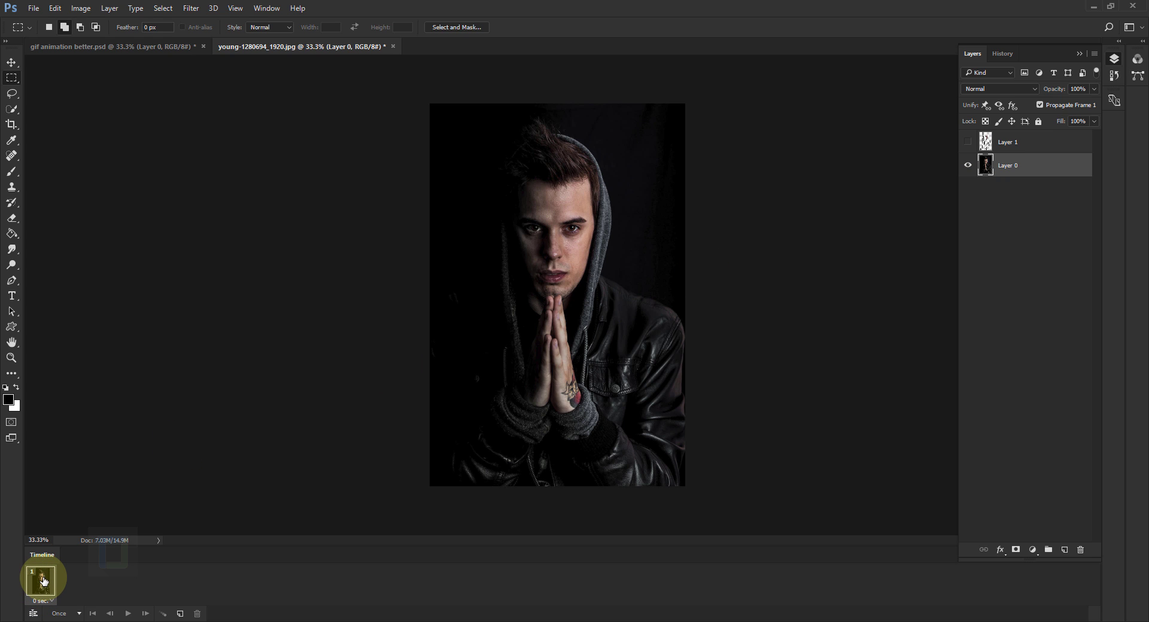
pyautogui.click(181, 614)
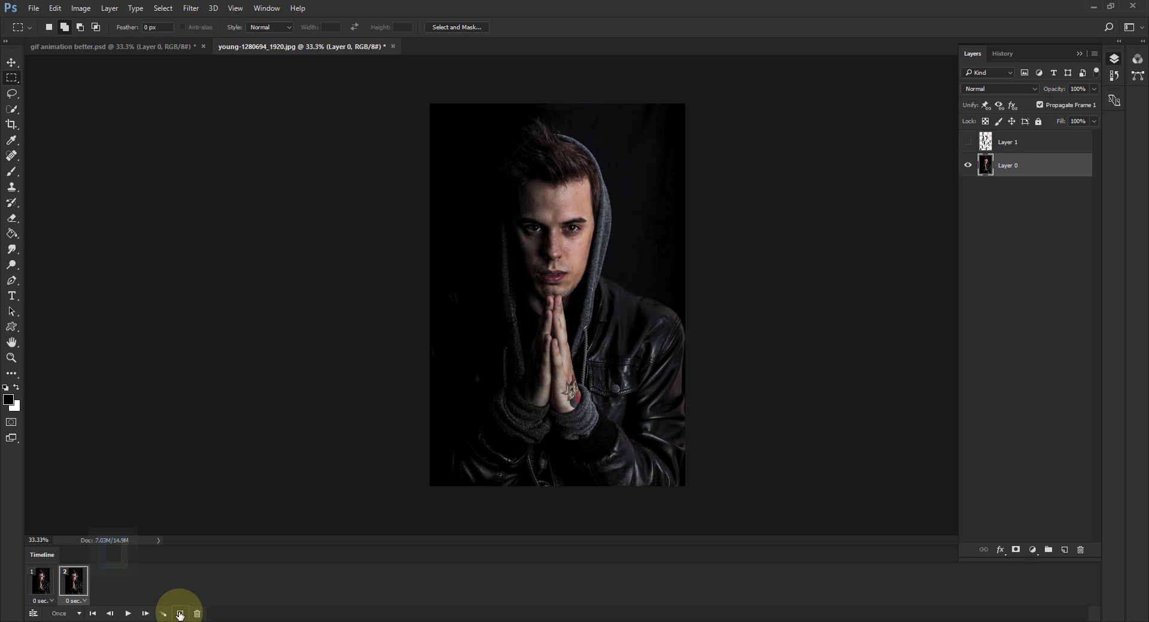
# - Turn Layer 1 on in frame 2 and compare it with the clean frame 1
pyautogui.click(38, 582)
pyautogui.click(69, 584)
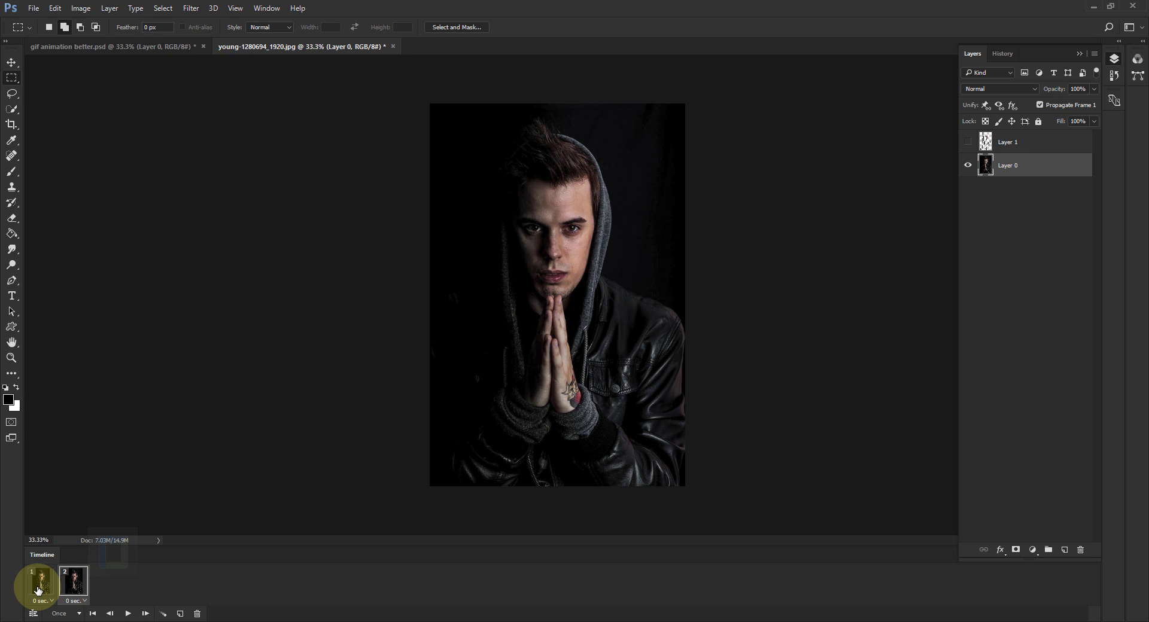
pyautogui.click(40, 589)
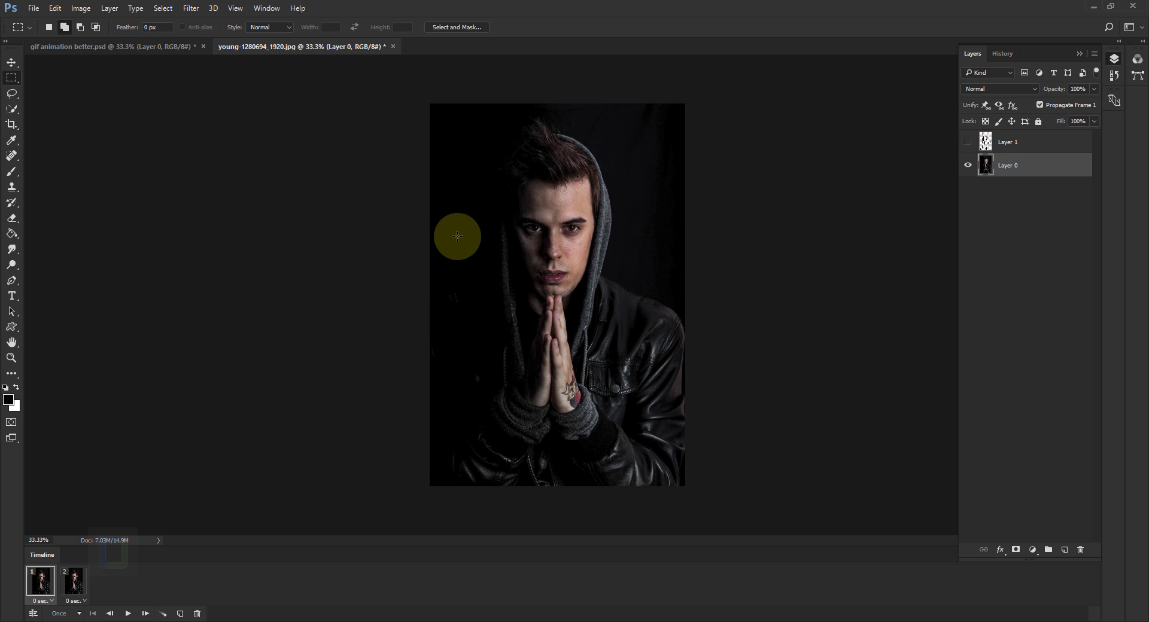
pyautogui.click(75, 584)
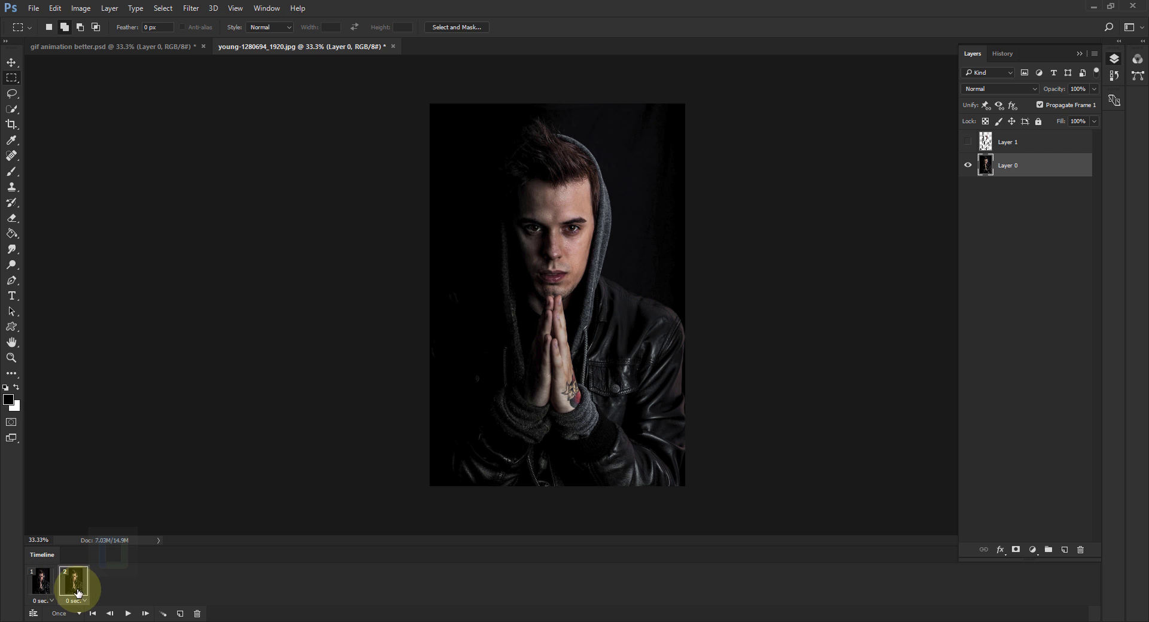
pyautogui.click(968, 142)
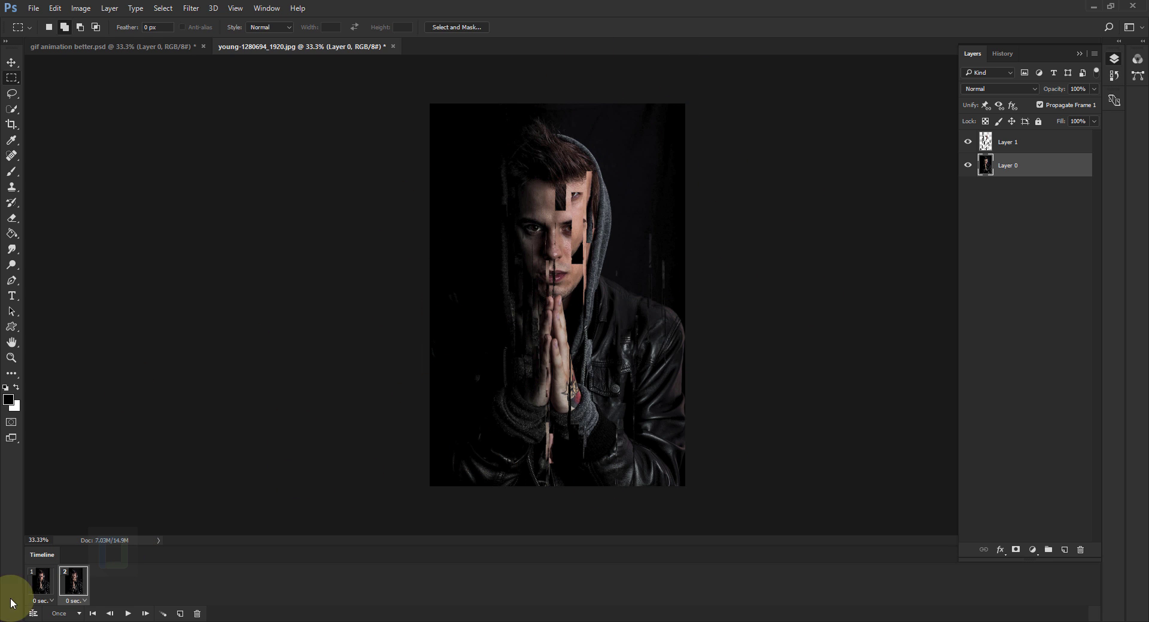
pyautogui.click(43, 584)
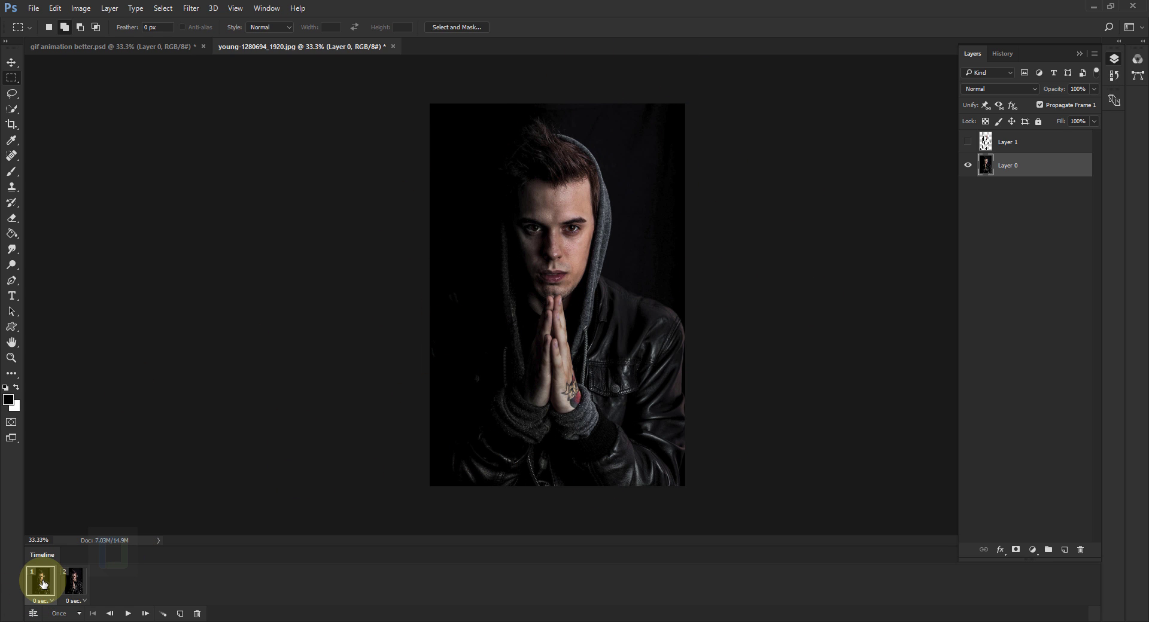
pyautogui.click(74, 581)
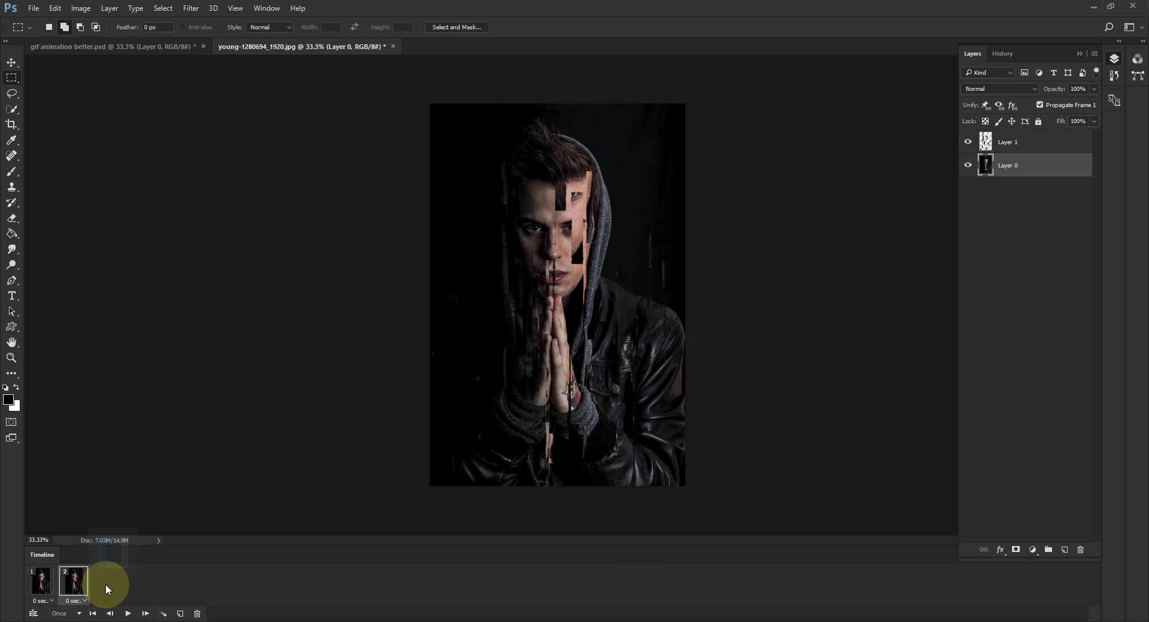
# - Fix Layer 1 visibility so frame 1 hides it and frame 2 shows it, then preview both
pyautogui.click(45, 579)
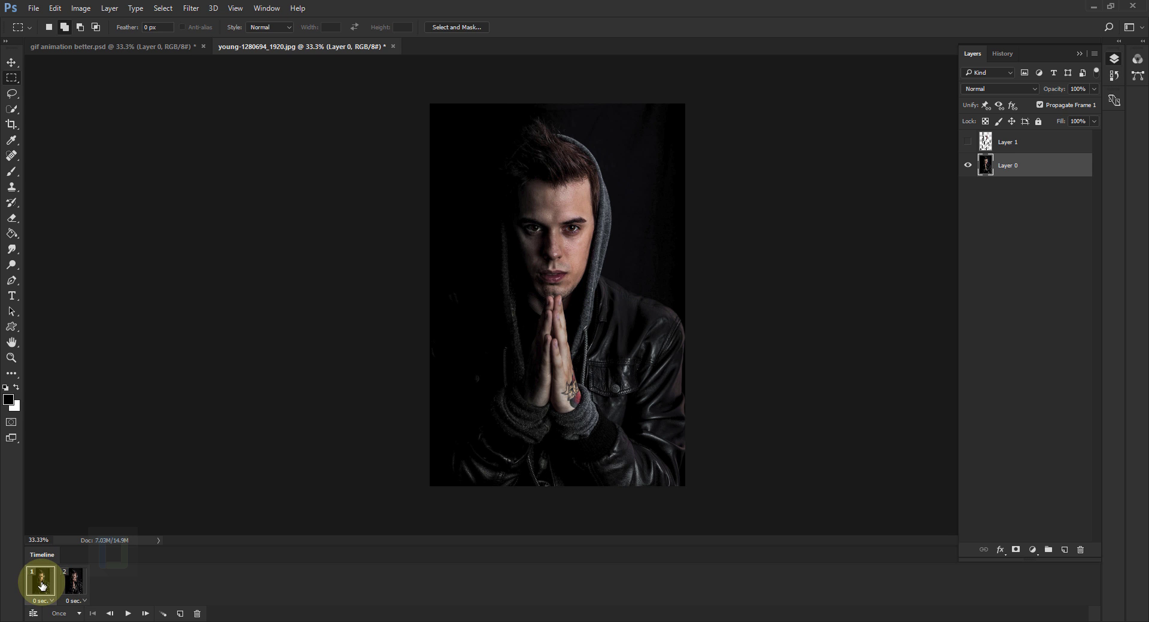
pyautogui.click(968, 143)
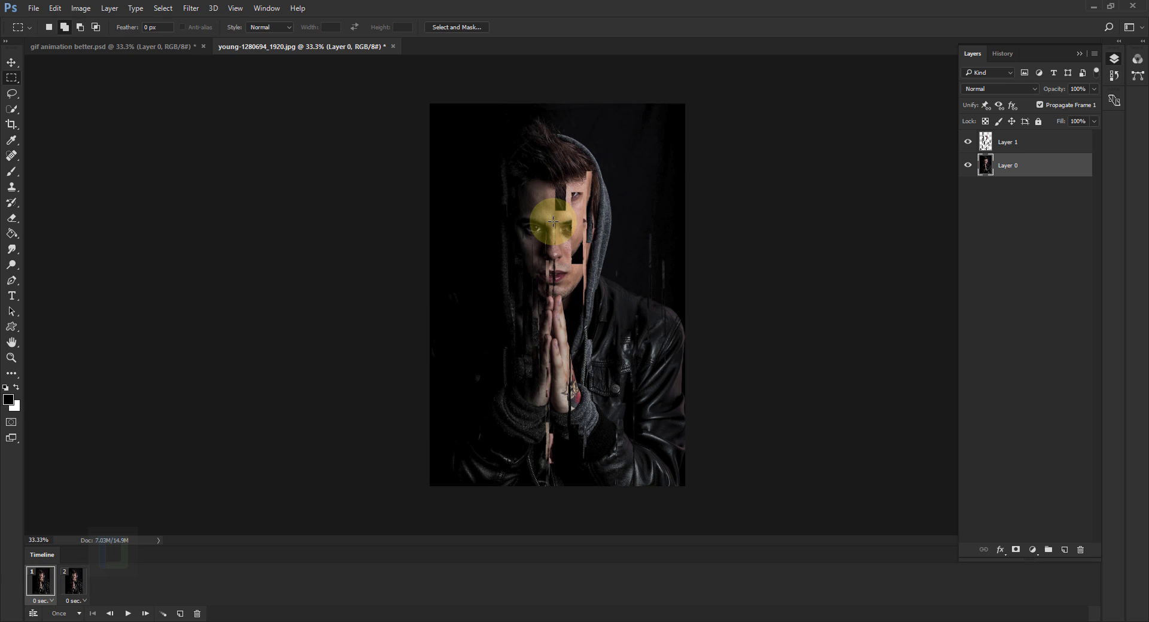
pyautogui.click(80, 593)
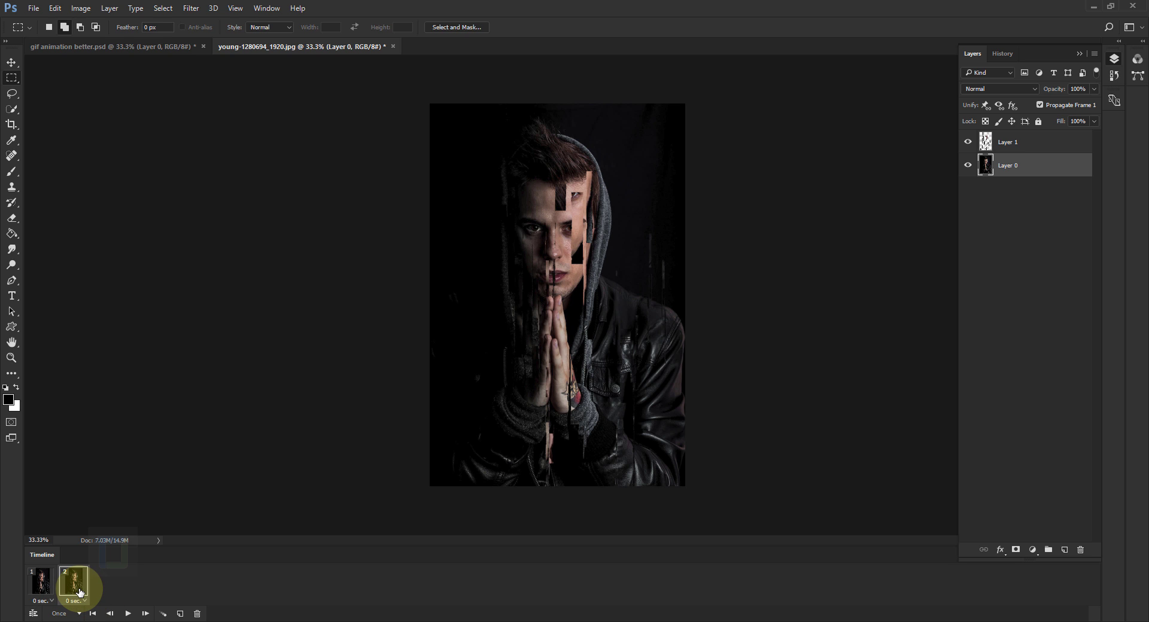
pyautogui.click(1016, 144)
pyautogui.click(41, 594)
pyautogui.click(968, 142)
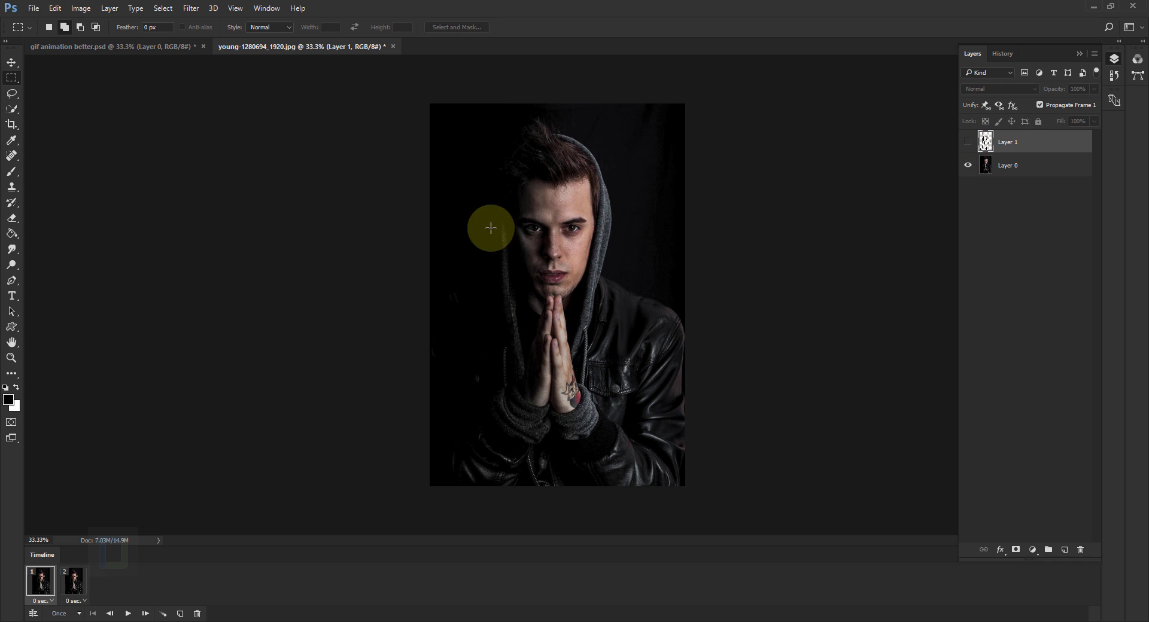
pyautogui.click(71, 591)
pyautogui.click(968, 142)
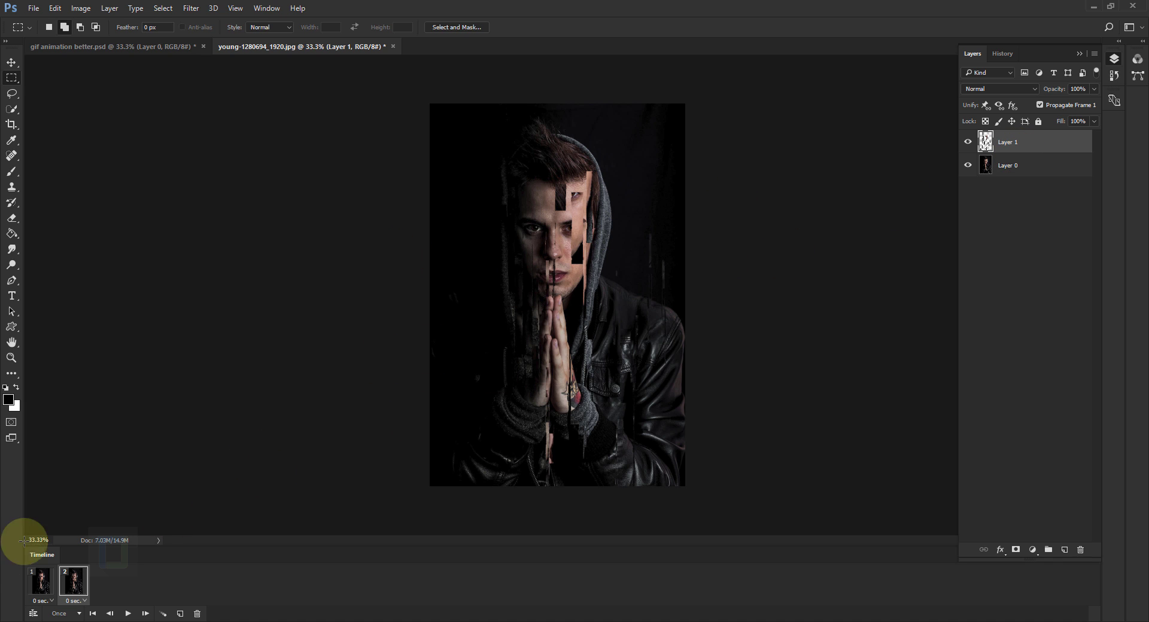
pyautogui.click(50, 590)
pyautogui.click(80, 588)
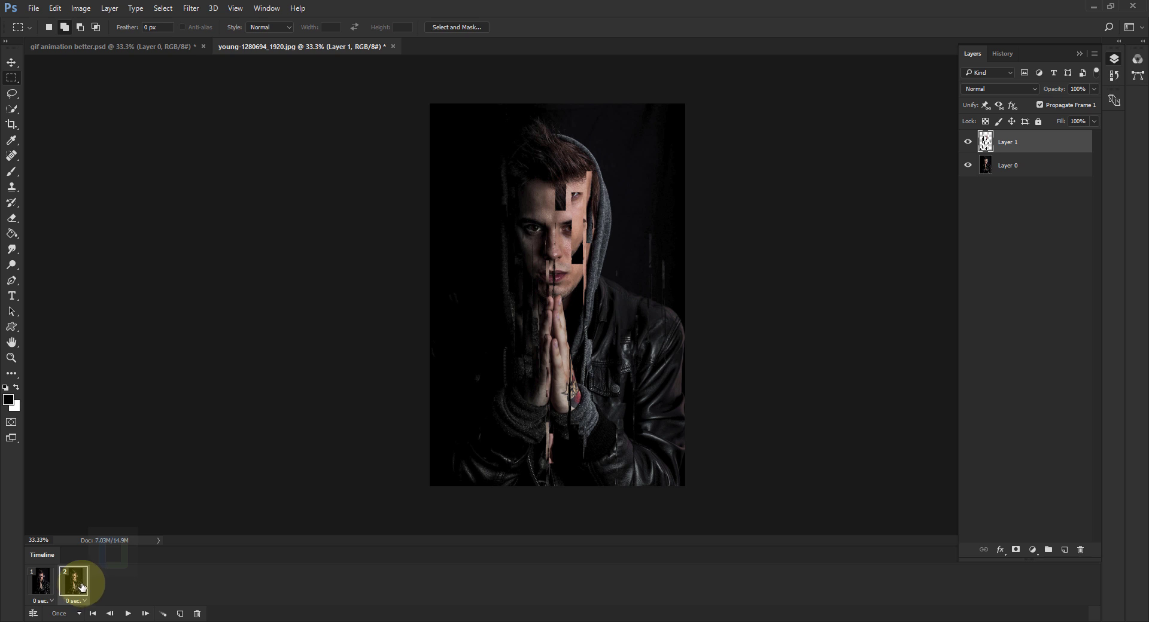
# - Duplicate frame 2 into frame 3, hide Layer 1, and copy Layer 0 to Layer 0 copy
pyautogui.click(181, 615)
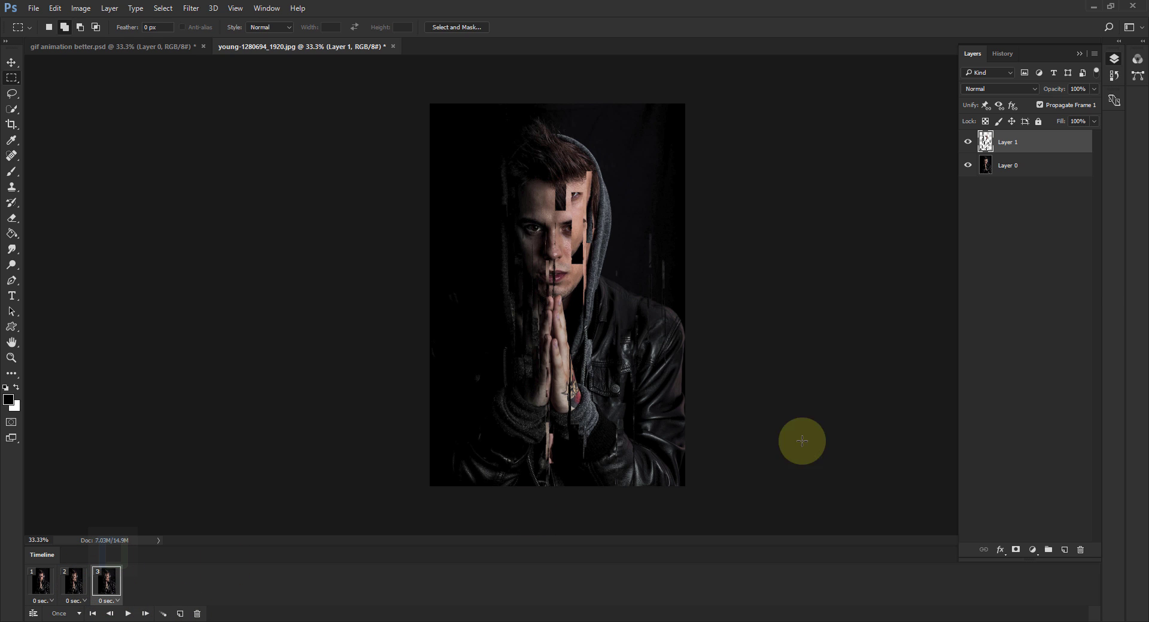
pyautogui.click(967, 142)
pyautogui.click(1052, 171)
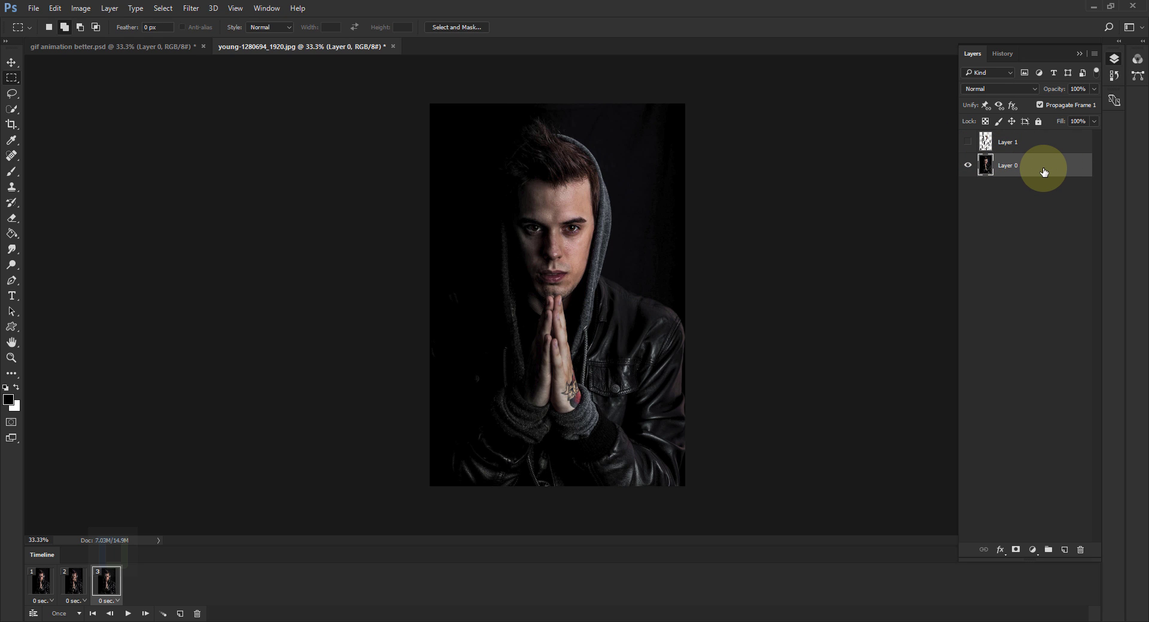
pyautogui.hotkey('ctrl', 'j')
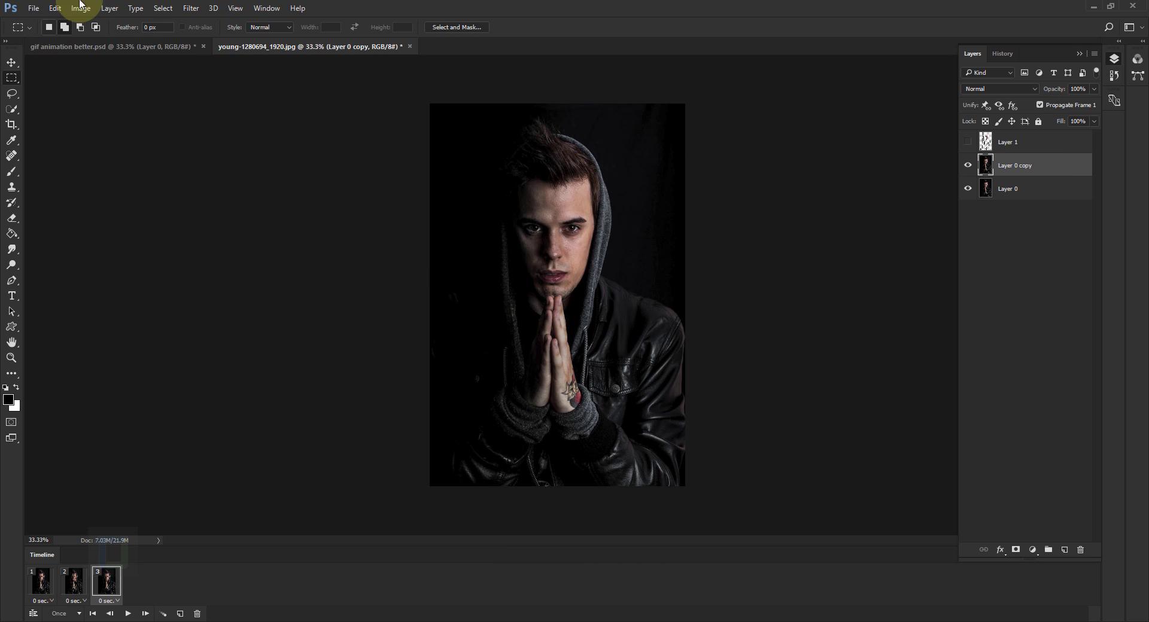
# - Apply the Wave filter with the same square settings to Layer 0 copy
pyautogui.click(200, 9)
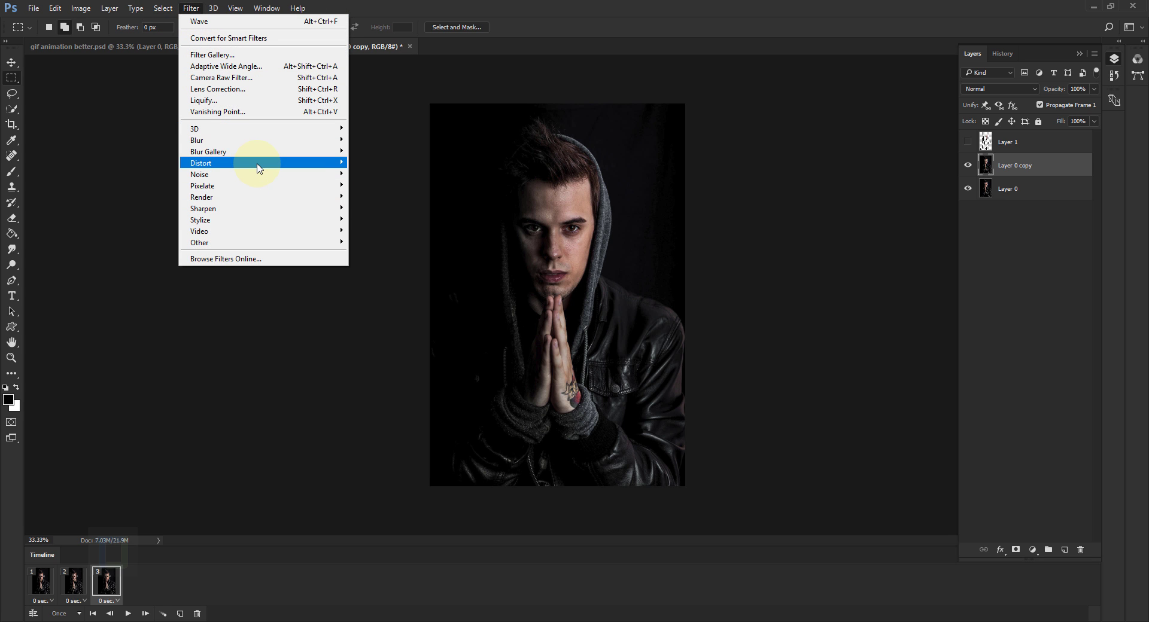
pyautogui.moveTo(258, 163)
pyautogui.click(369, 242)
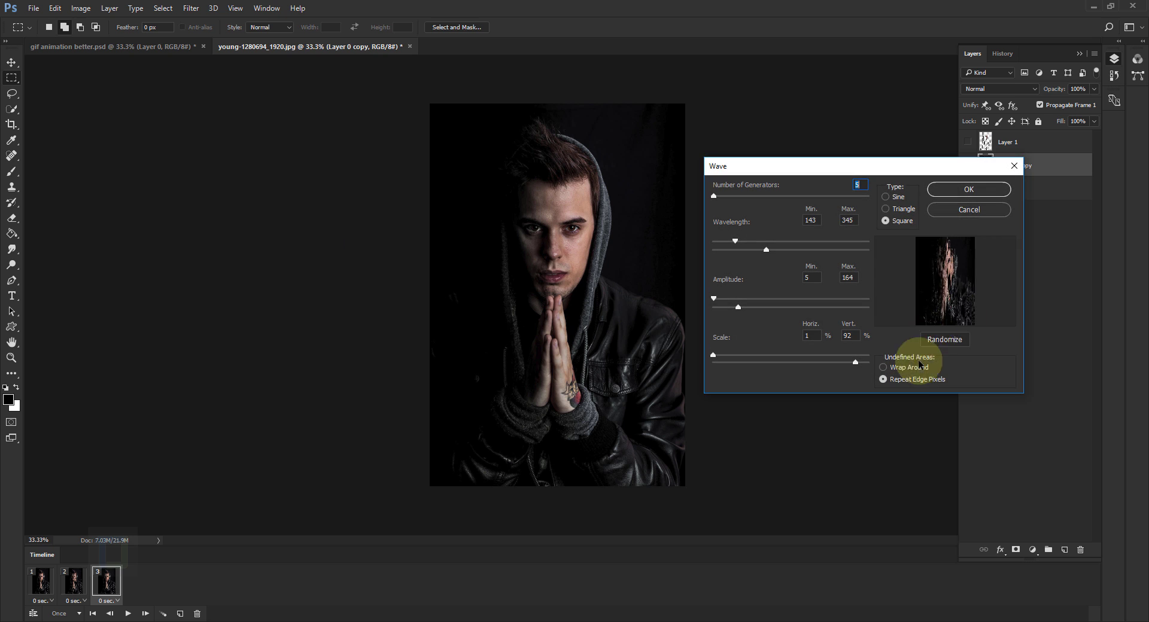
pyautogui.click(968, 191)
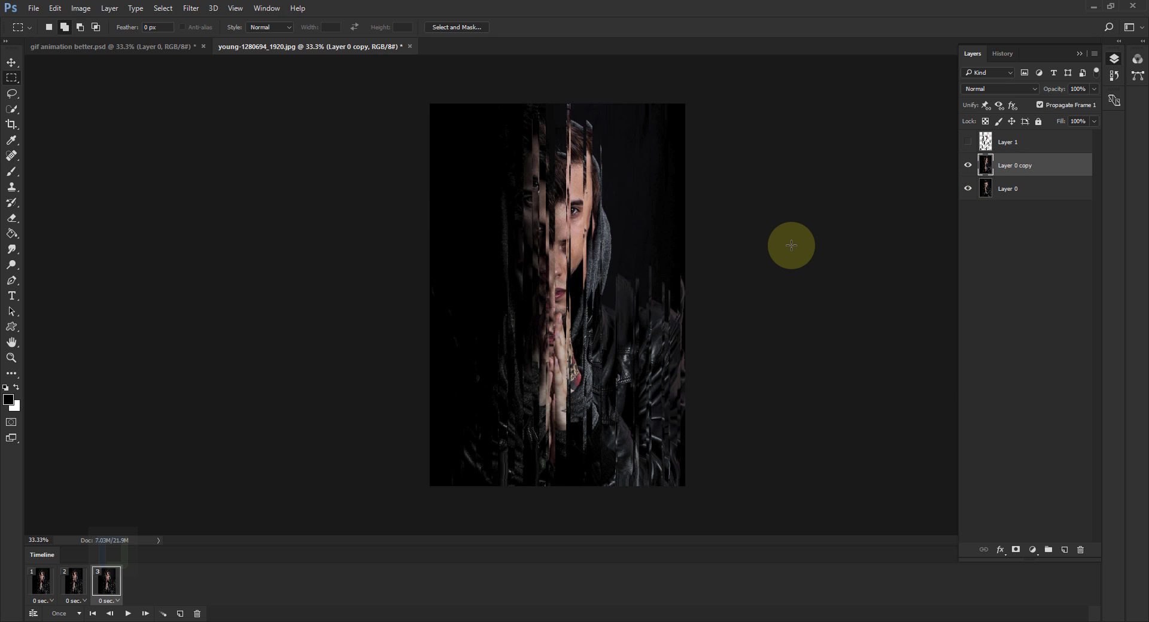
# - Uncheck the R channel in Layer 0 copy's Advanced Blending options
pyautogui.rightClick(1079, 167)
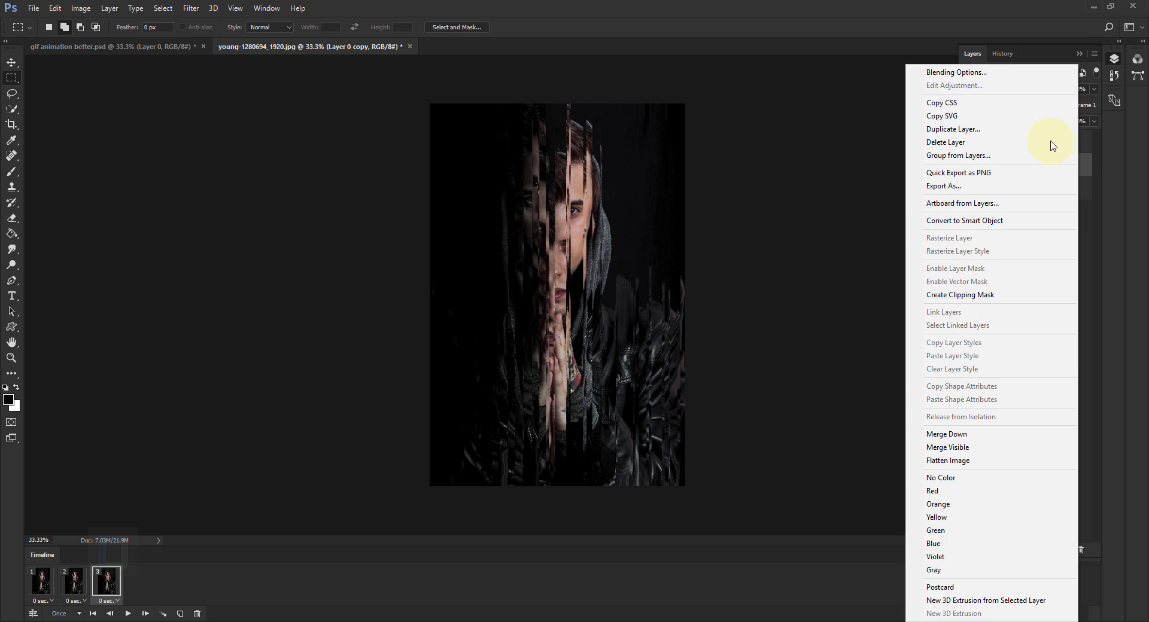
pyautogui.click(1000, 72)
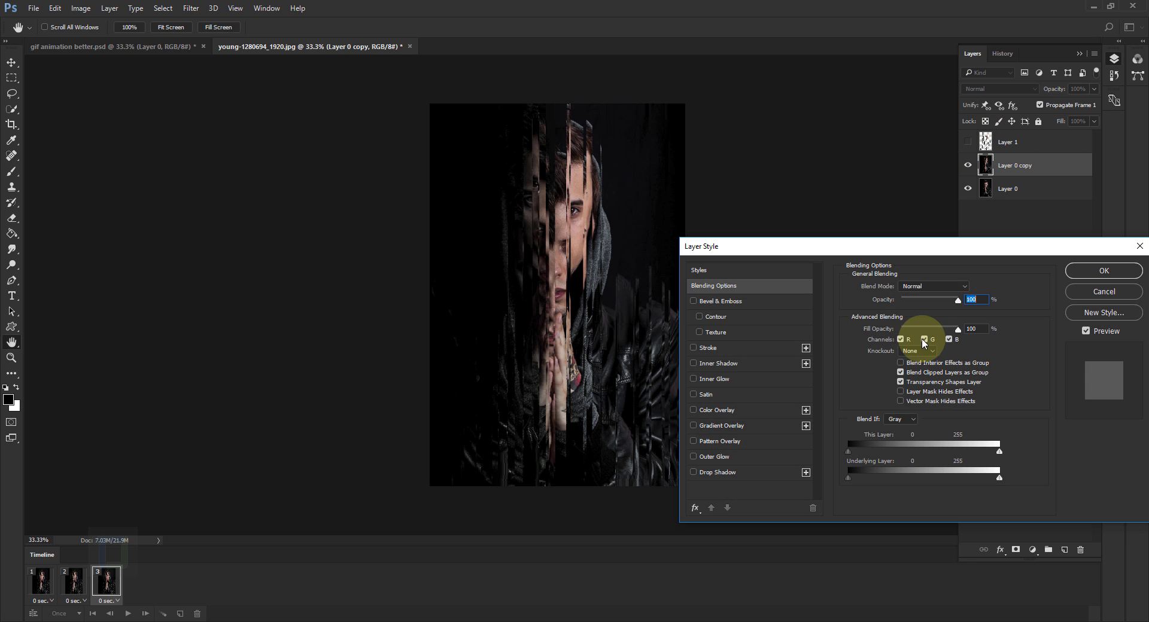
pyautogui.click(901, 340)
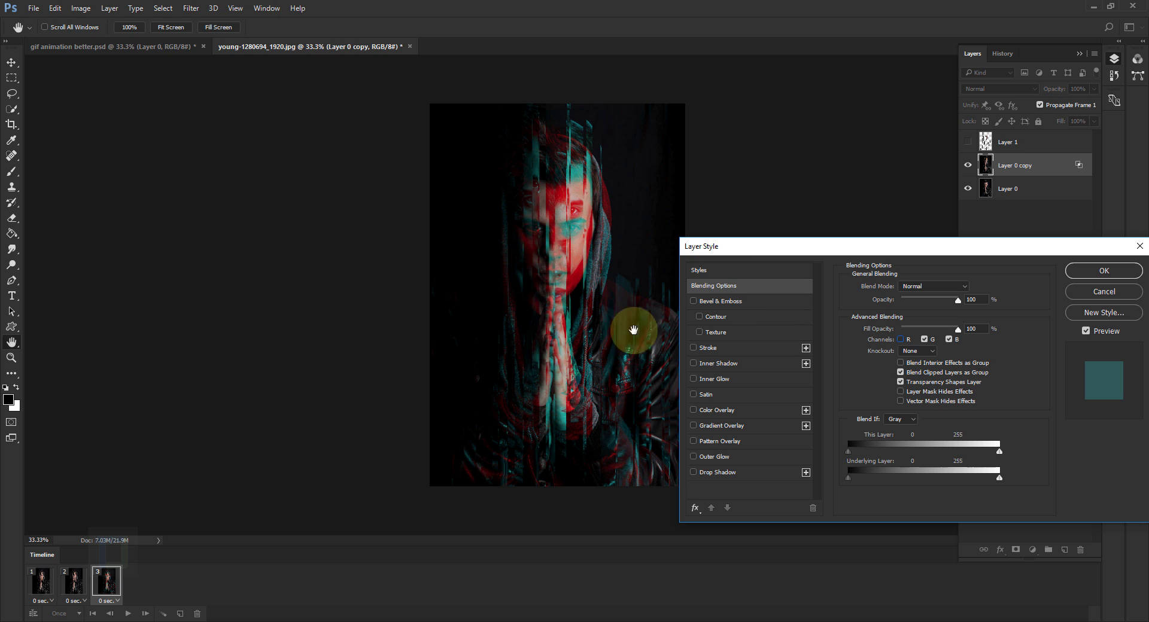
pyautogui.click(1103, 271)
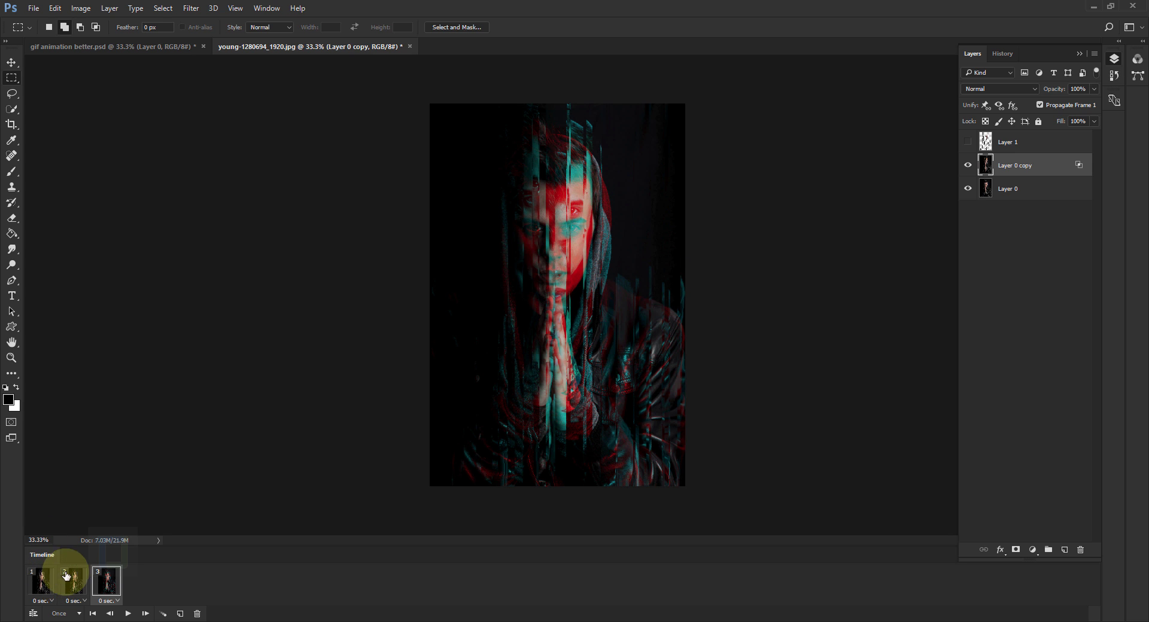
# - Hide Layer 0 copy in frame 1, show it in frame 3, and preview all three frames
pyautogui.click(48, 581)
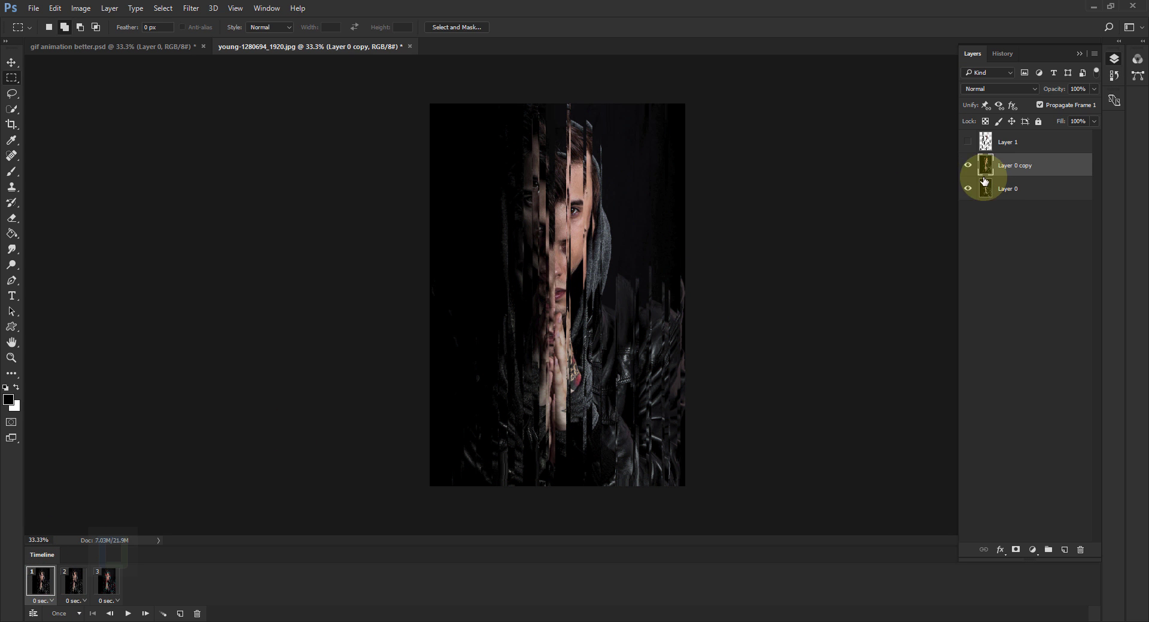
pyautogui.click(967, 165)
pyautogui.click(74, 578)
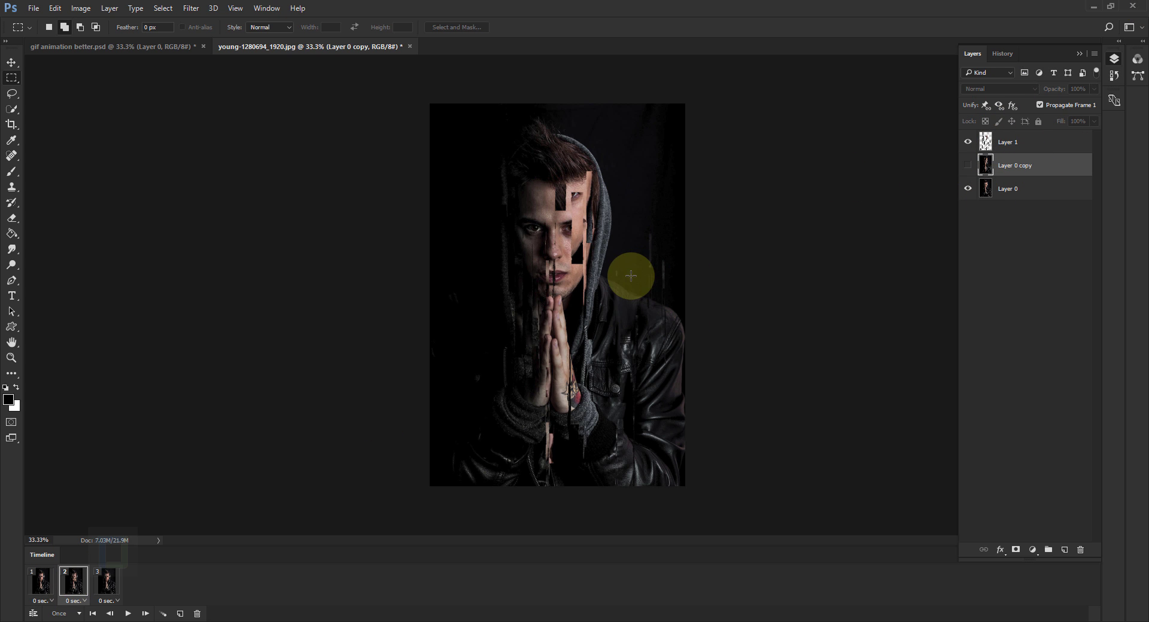
pyautogui.click(99, 588)
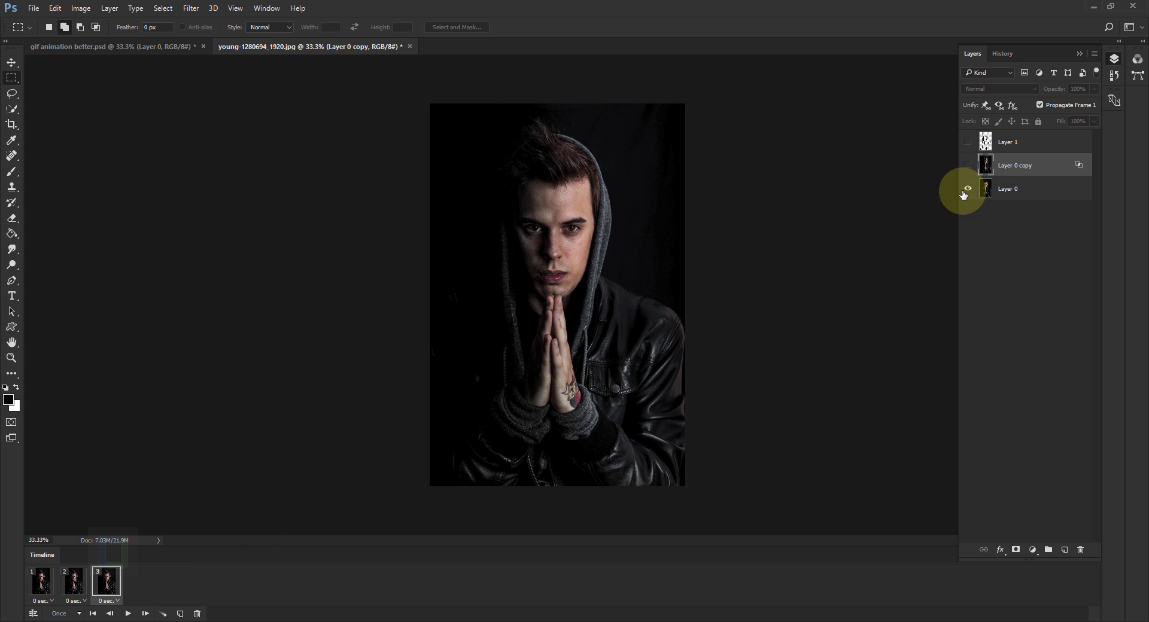
pyautogui.click(968, 165)
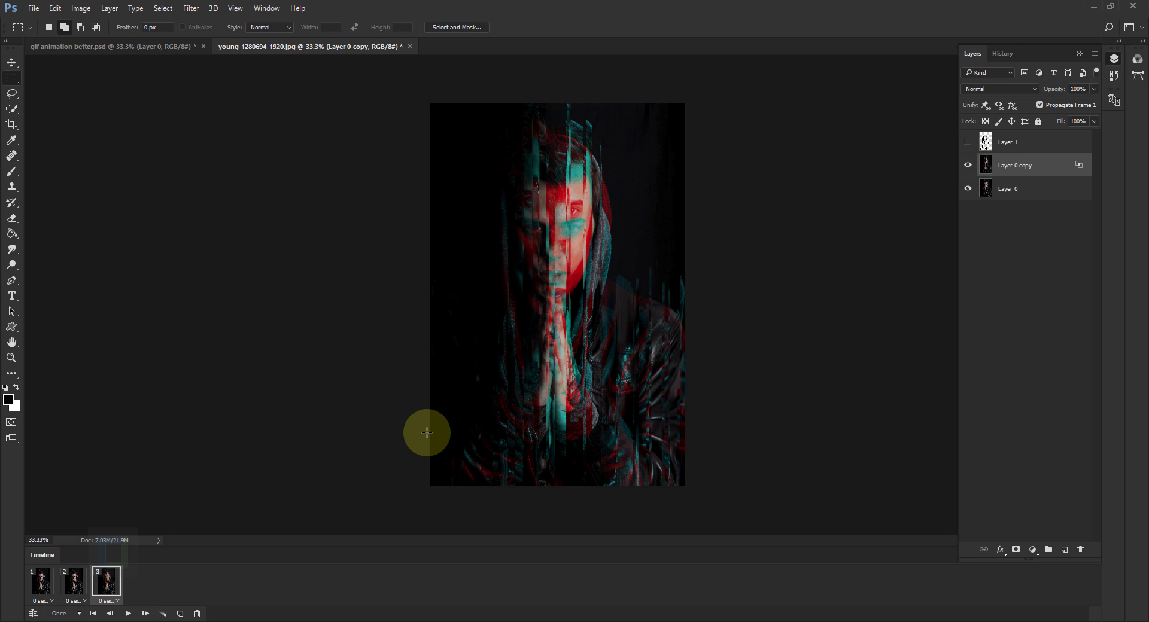
pyautogui.click(39, 579)
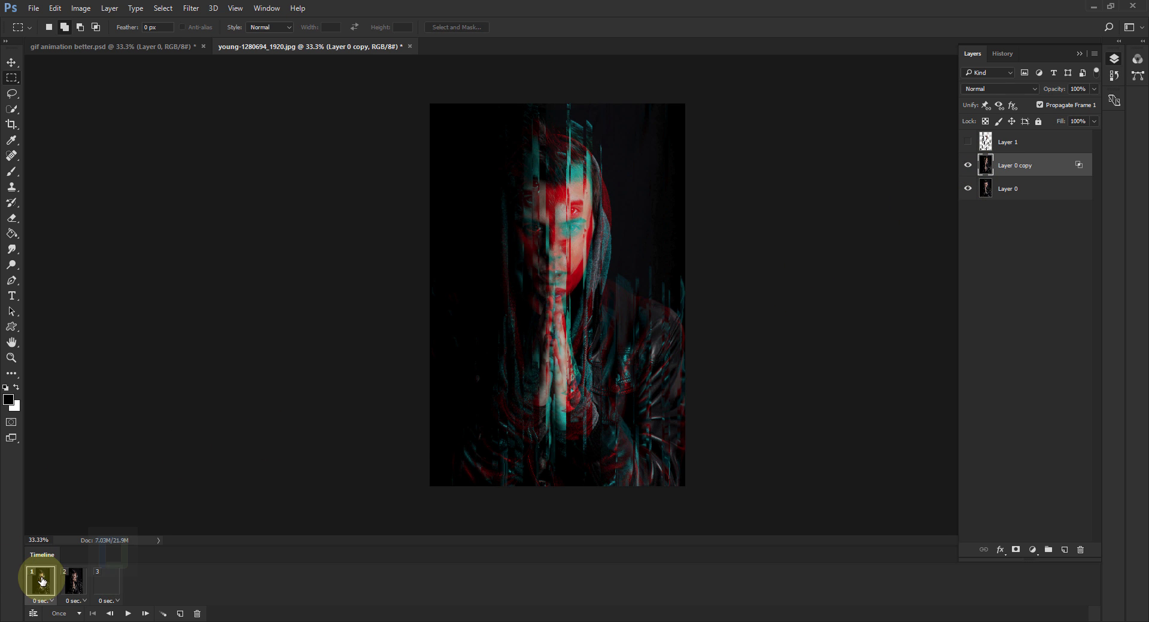
pyautogui.click(81, 584)
pyautogui.click(105, 580)
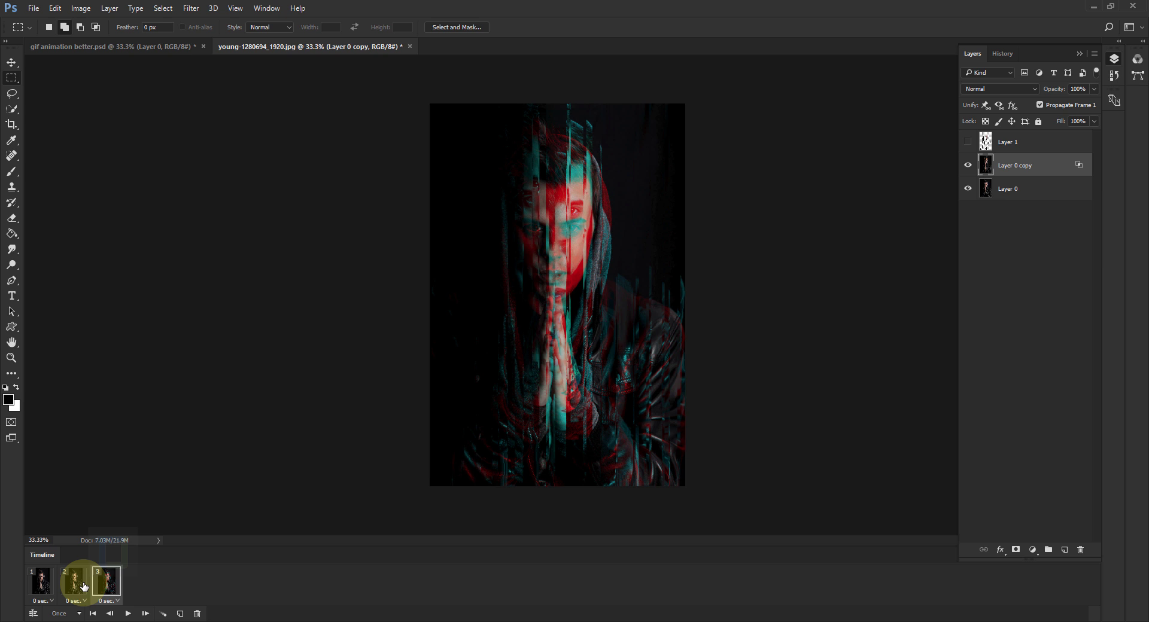
# - Duplicate frame 3 into frame 4, hide Layer 0 copy there, and select Layer 0
pyautogui.click(41, 583)
pyautogui.click(74, 583)
pyautogui.click(107, 581)
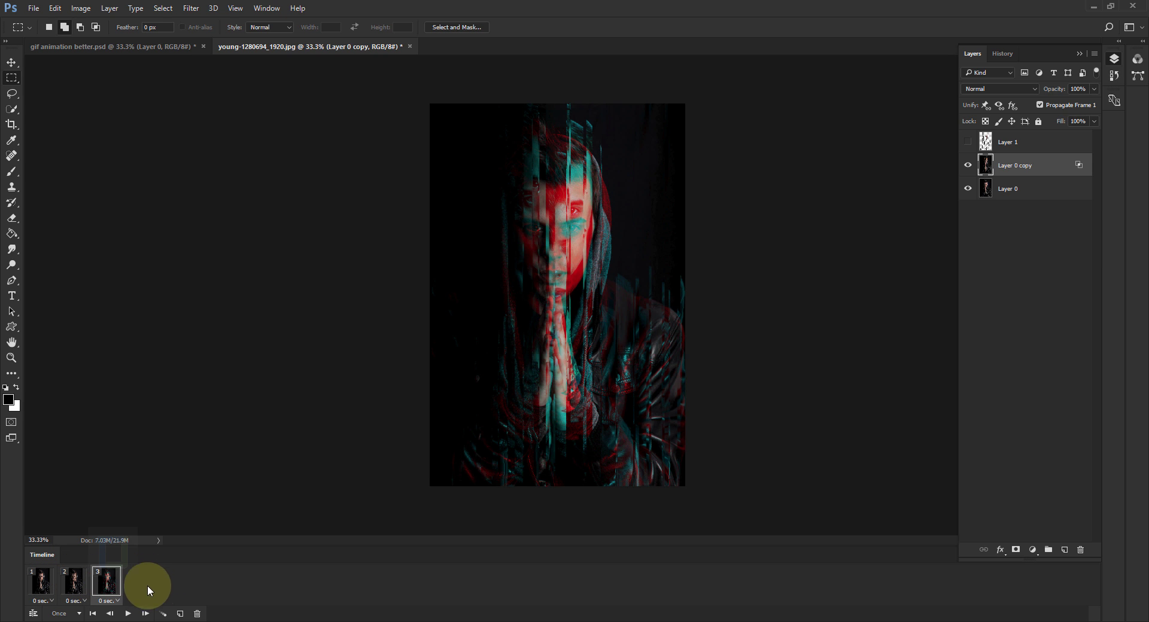
pyautogui.click(180, 614)
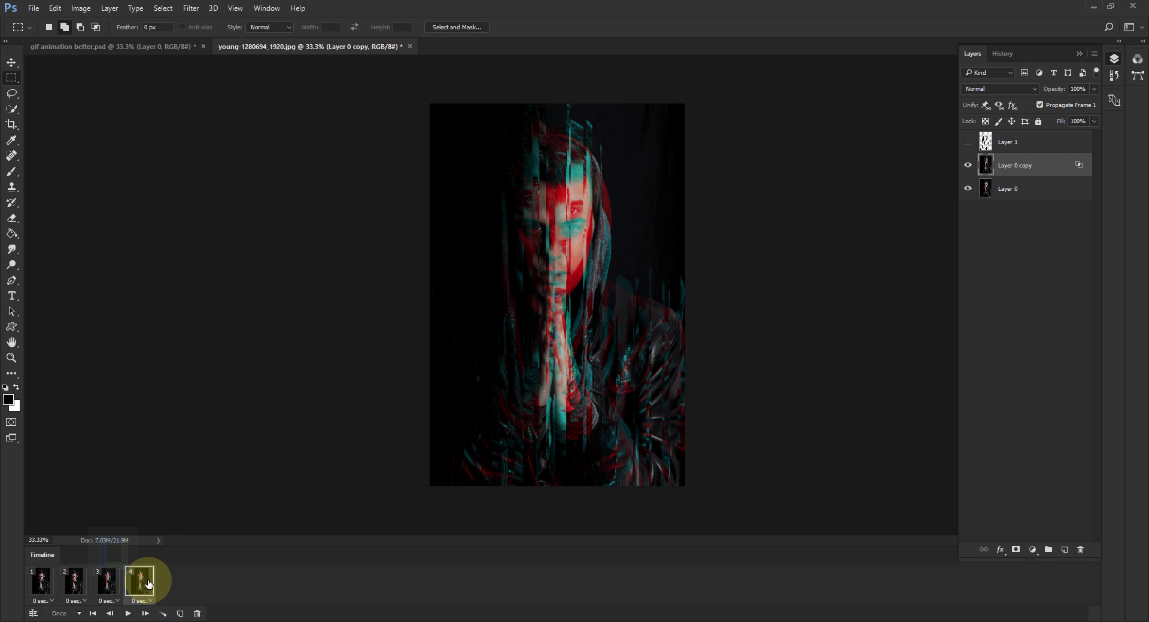
pyautogui.click(968, 165)
pyautogui.click(1010, 191)
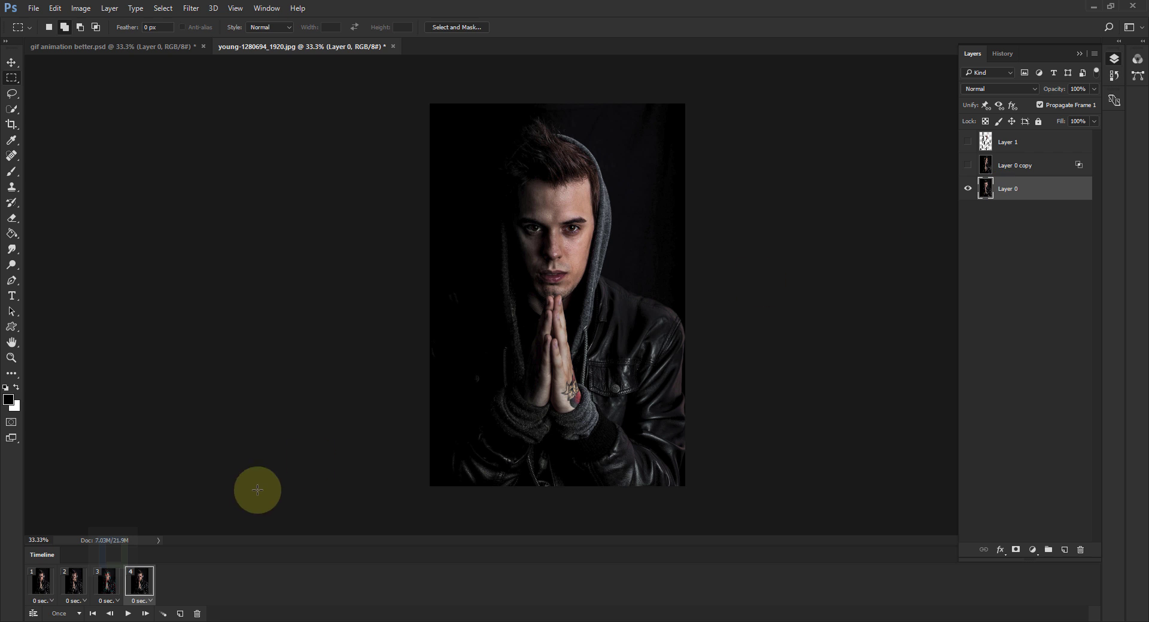
# - Check frames 1–4, add a clean frame 5, and compare frames 4 and 5
pyautogui.click(41, 583)
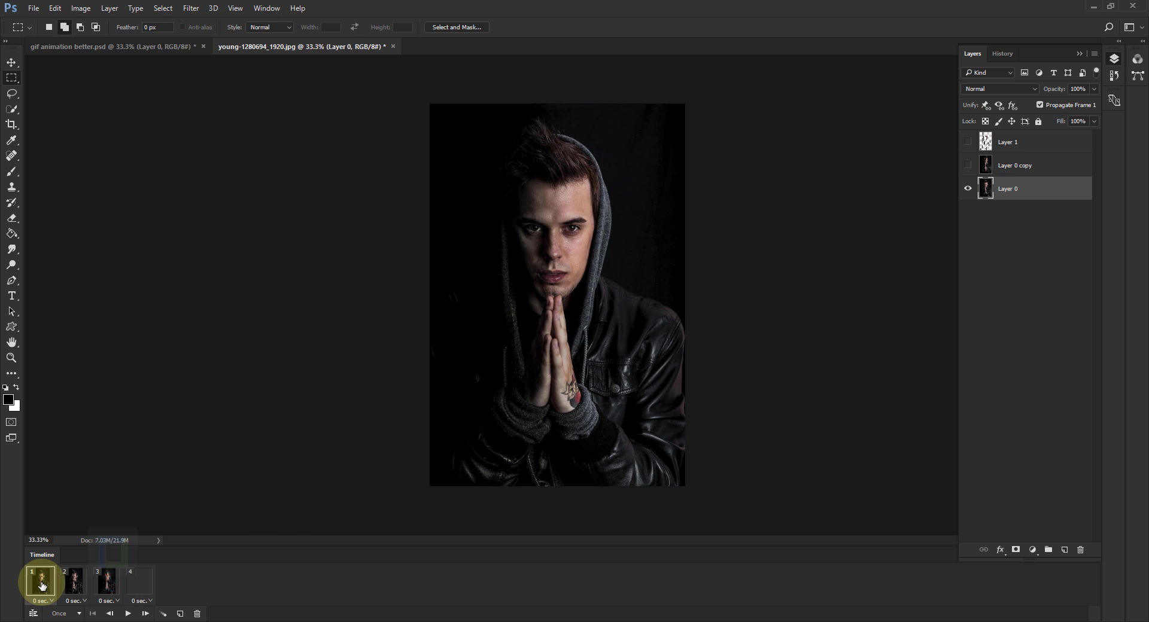
pyautogui.click(72, 584)
pyautogui.click(107, 584)
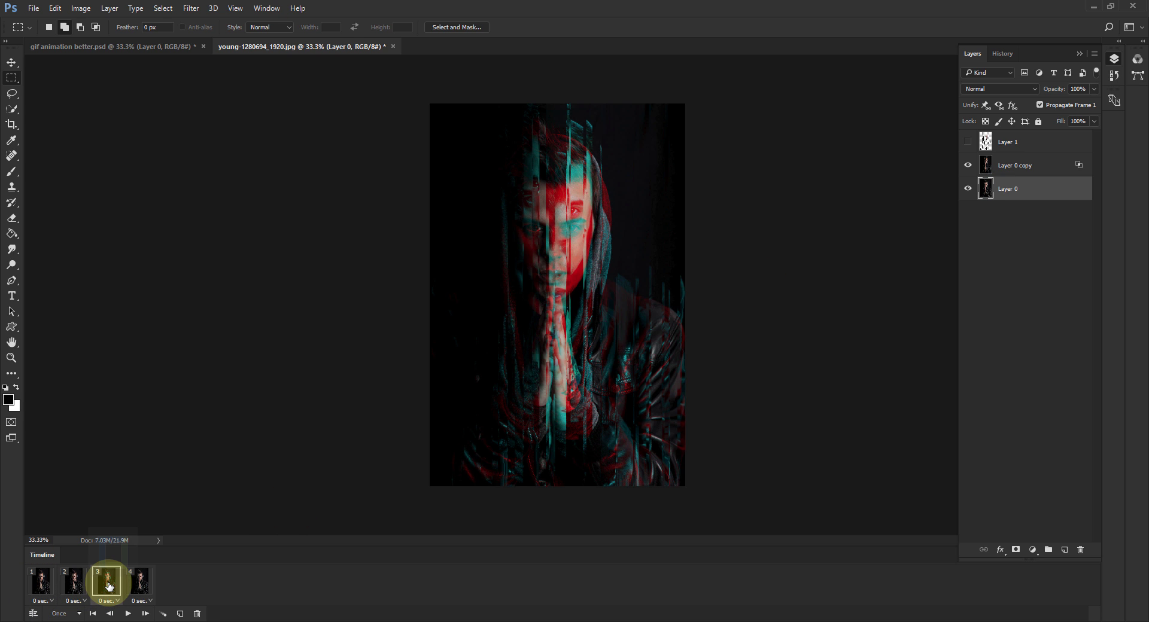
pyautogui.click(140, 585)
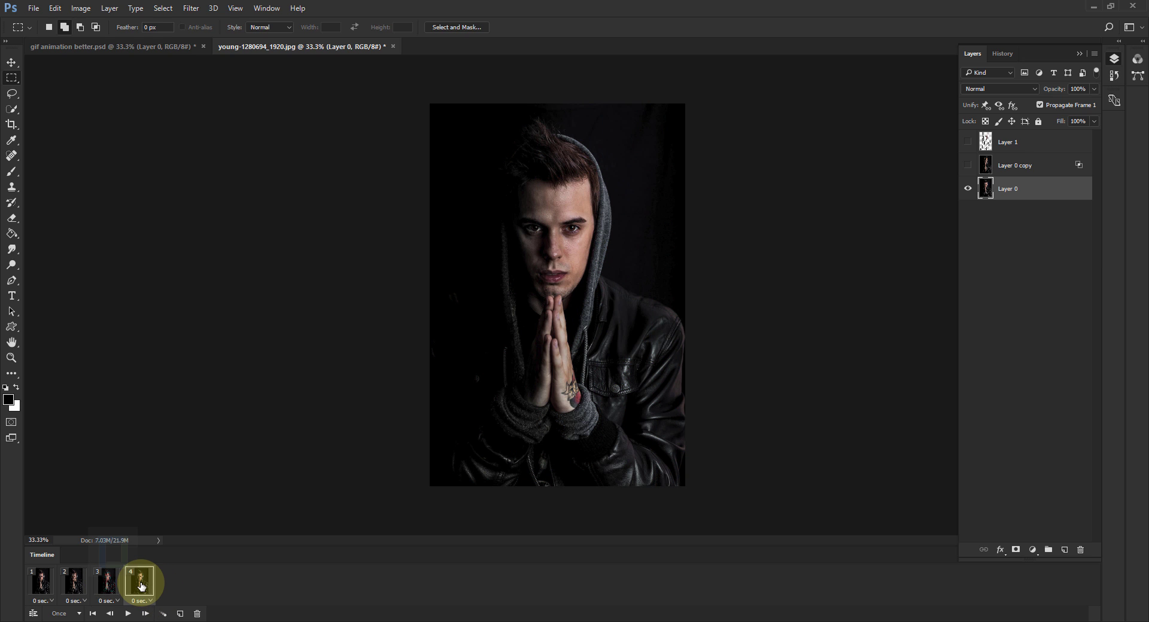
pyautogui.click(181, 613)
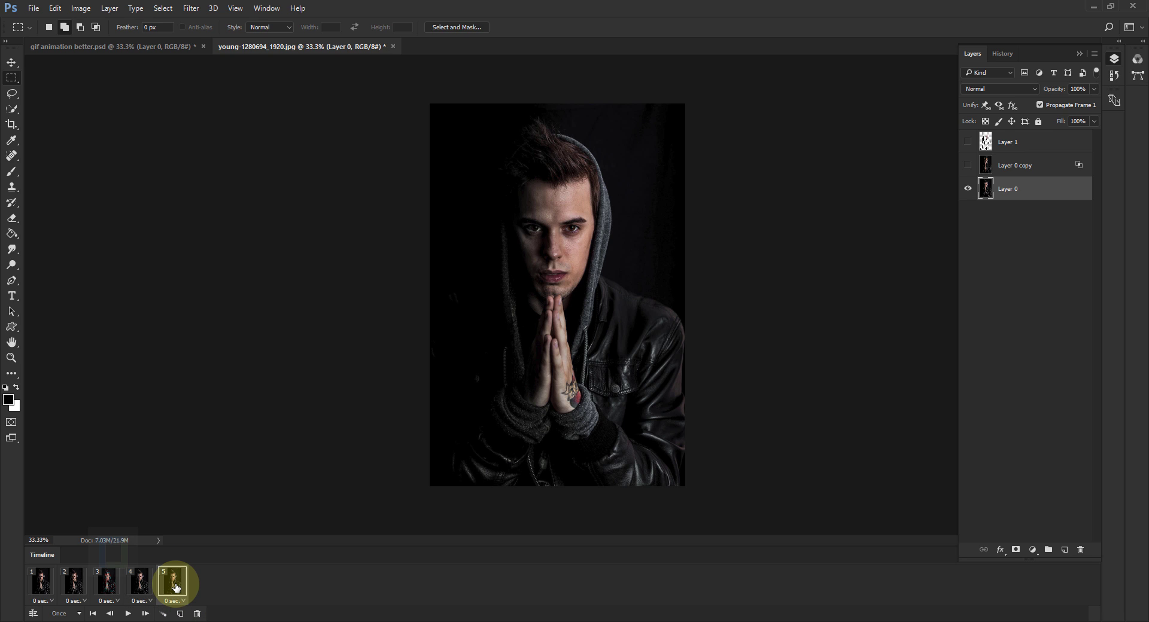
pyautogui.click(142, 589)
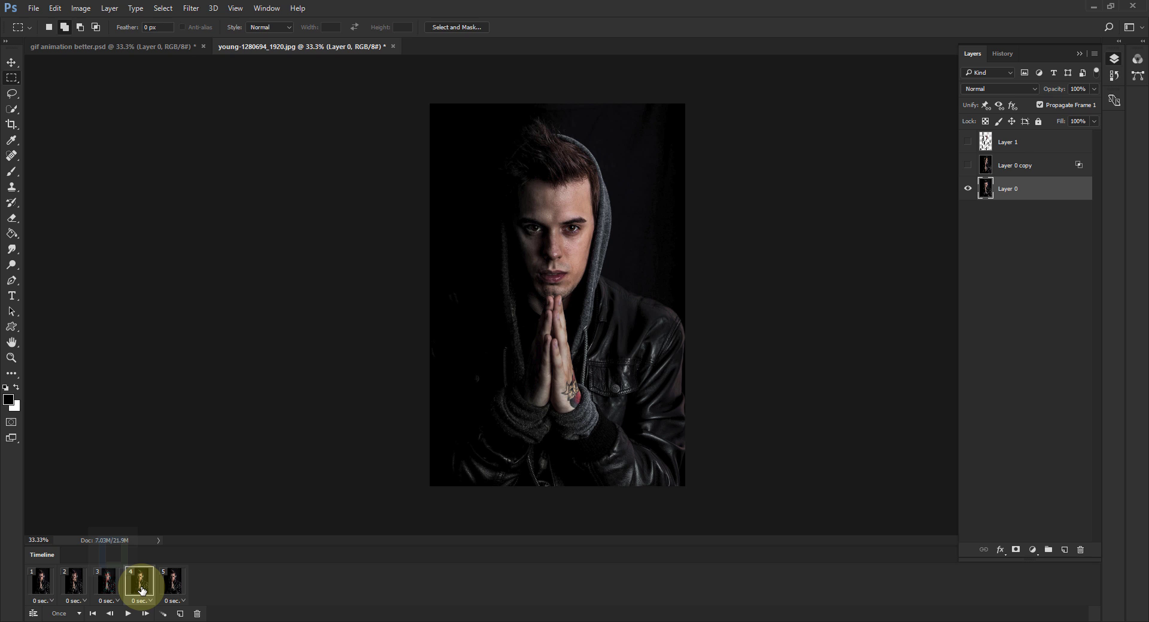
pyautogui.click(173, 584)
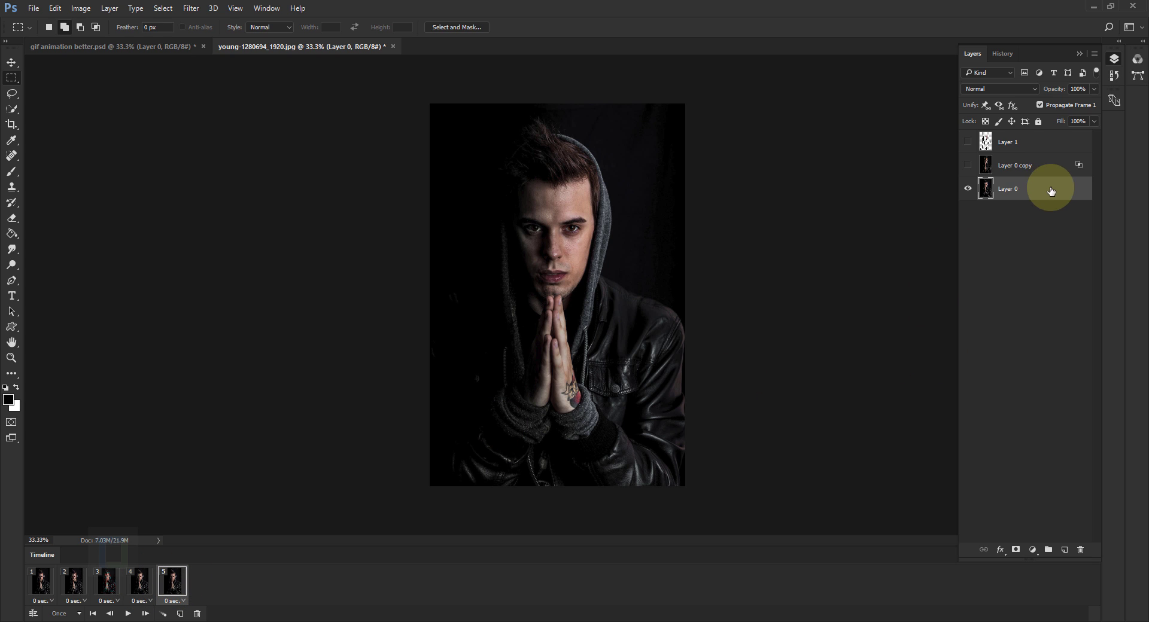
# - Duplicate Layer 0 as 'motion left' and give it a 0° Motion Blur of 82 pixels
pyautogui.hotkey('ctrl', 'j')
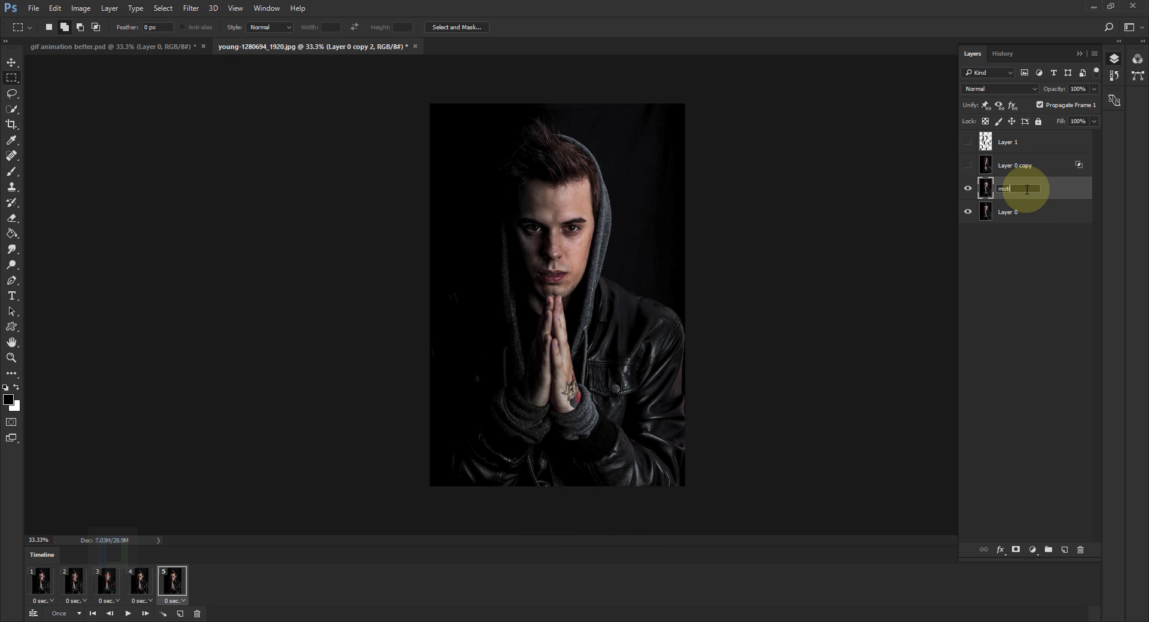
pyautogui.press('Return')
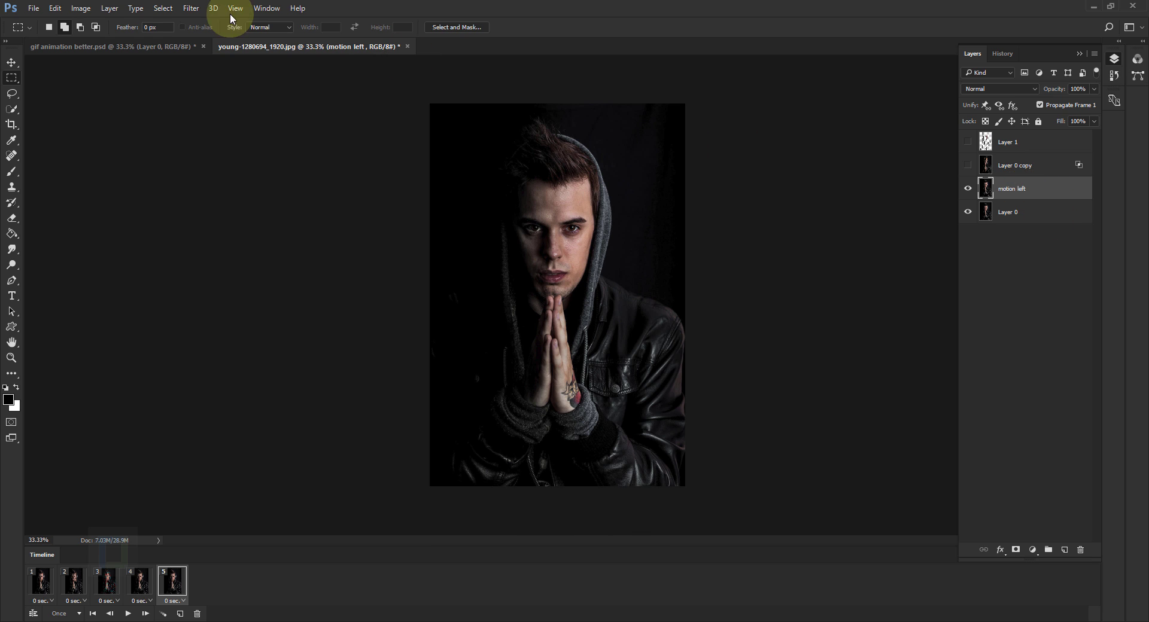
pyautogui.click(191, 8)
pyautogui.moveTo(257, 143)
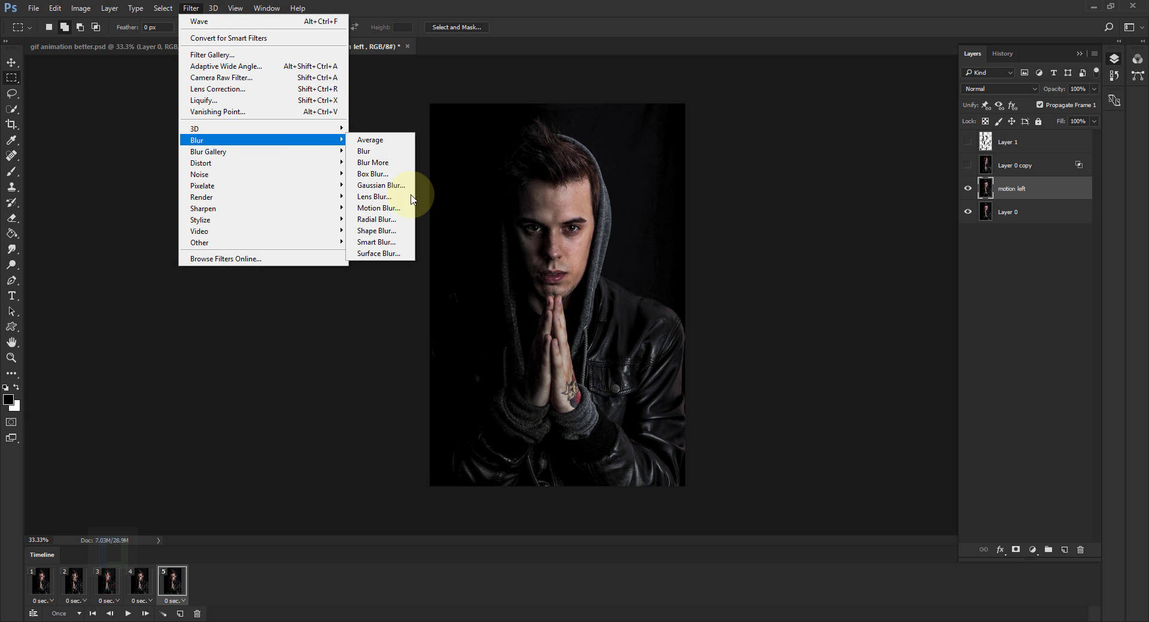
pyautogui.click(399, 209)
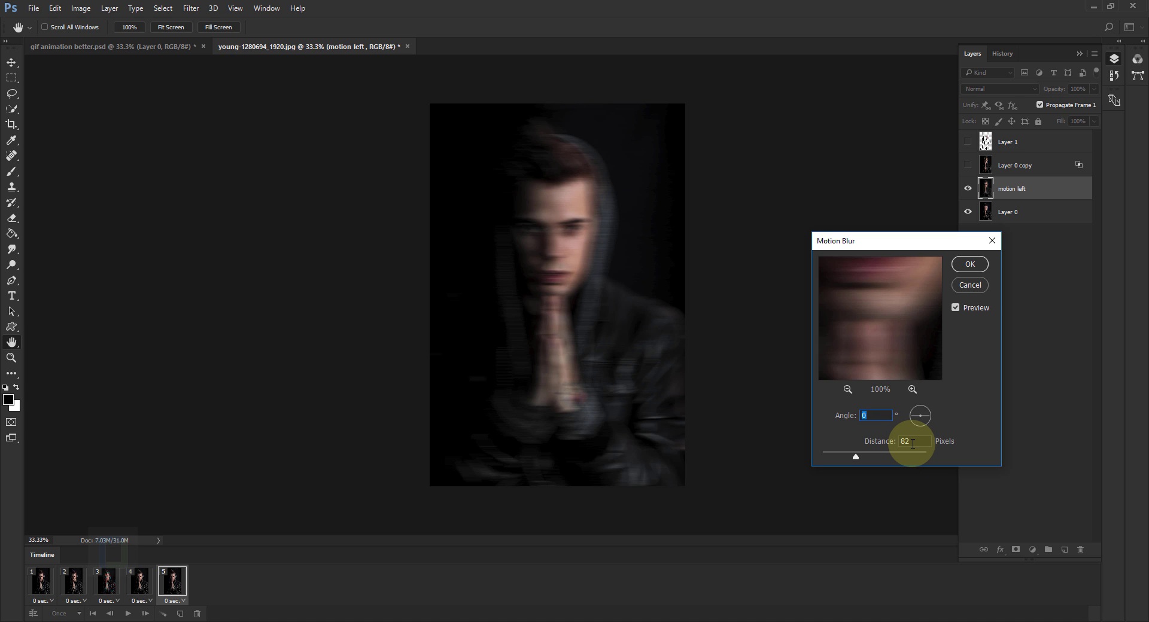
pyautogui.click(970, 264)
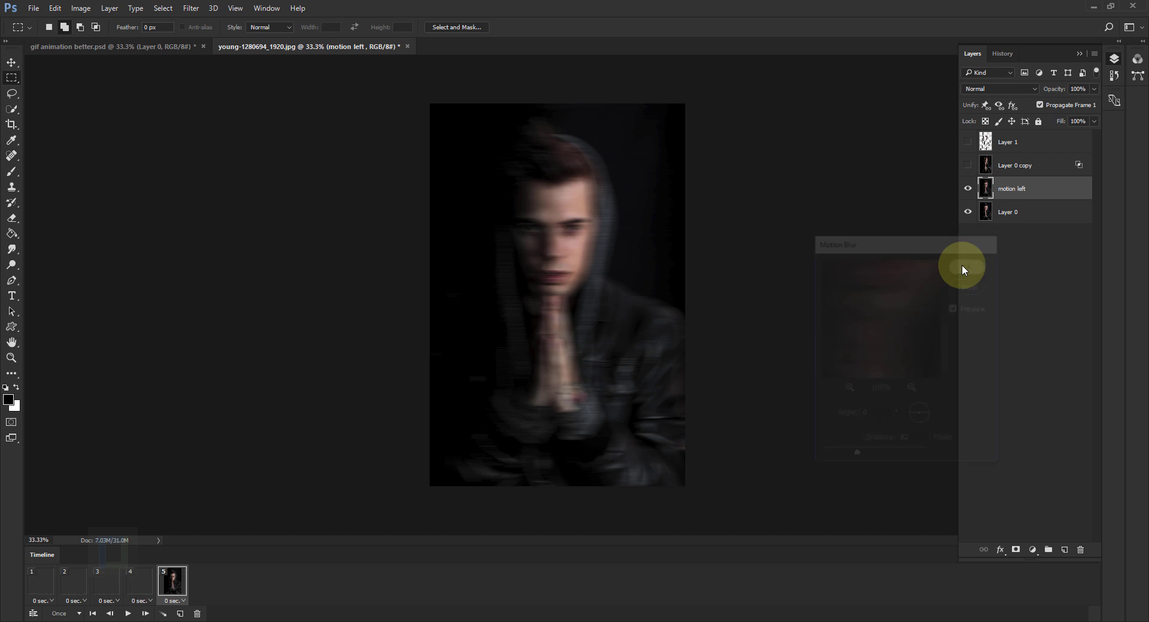
pyautogui.rightClick(1068, 191)
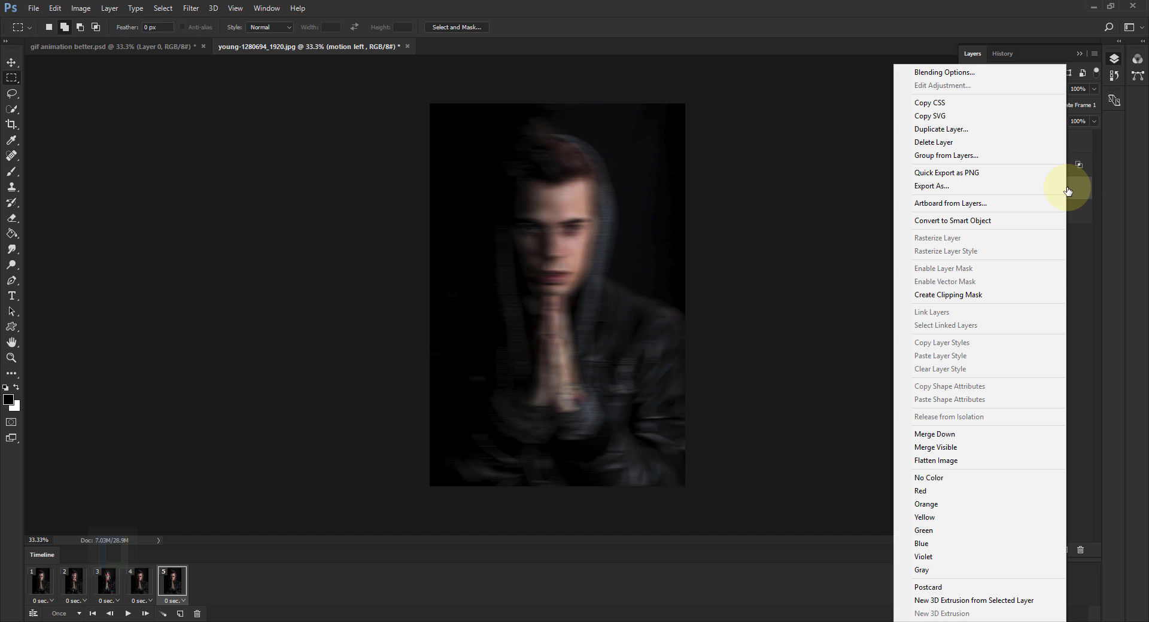
# - Exclude the red channel from the motion left layer's blending options
pyautogui.click(962, 71)
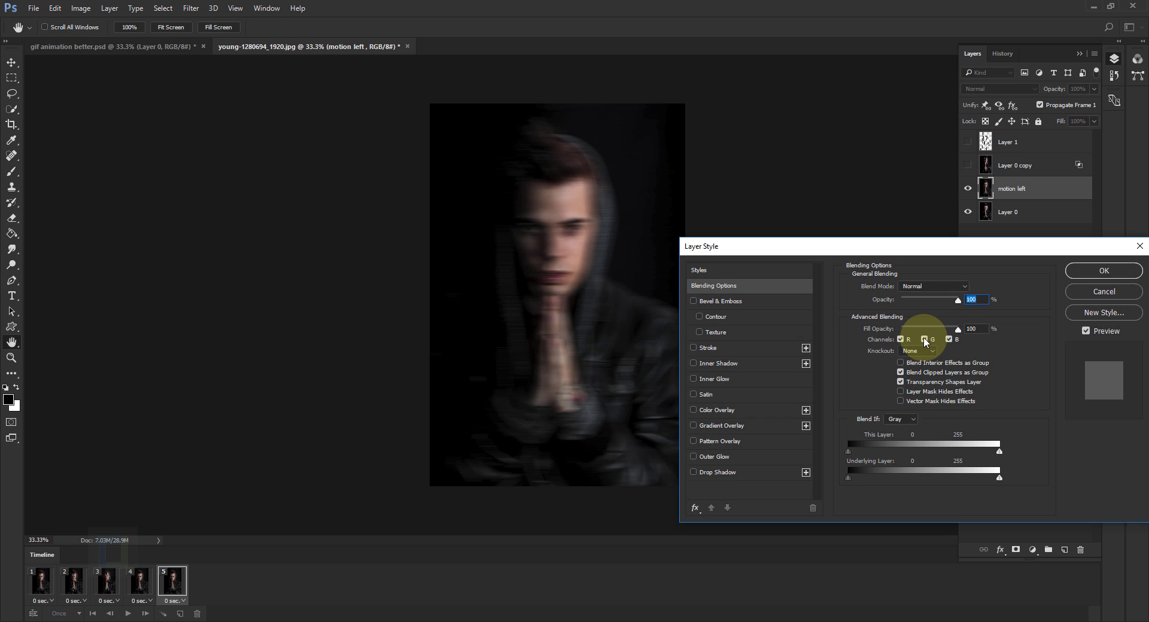
pyautogui.click(900, 340)
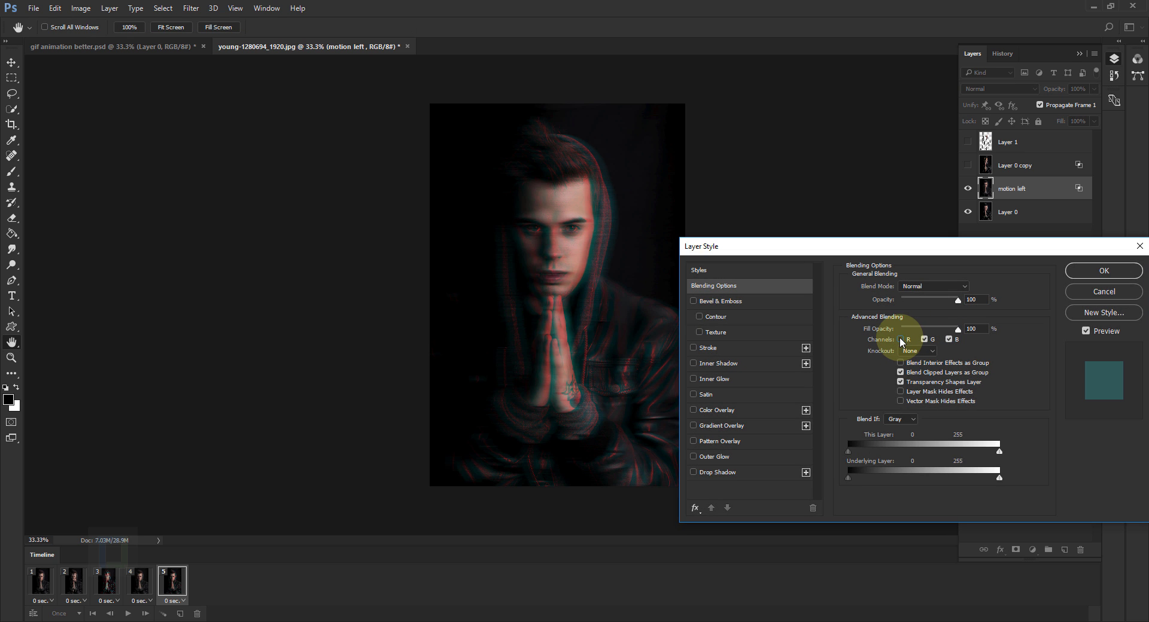
pyautogui.click(1104, 270)
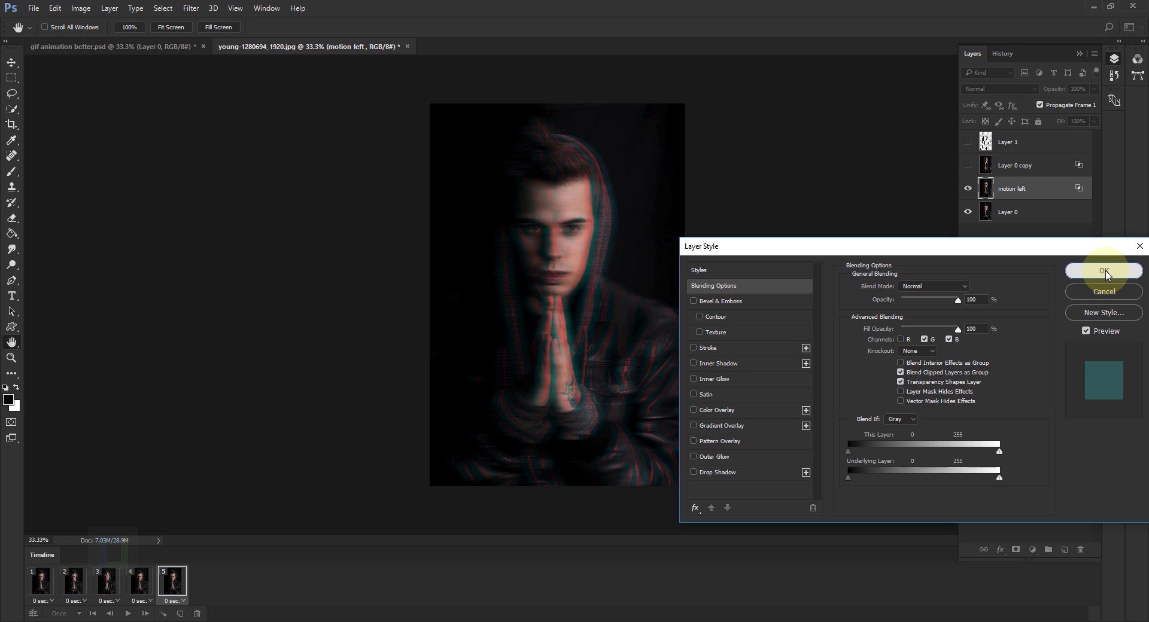
pyautogui.click(8, 79)
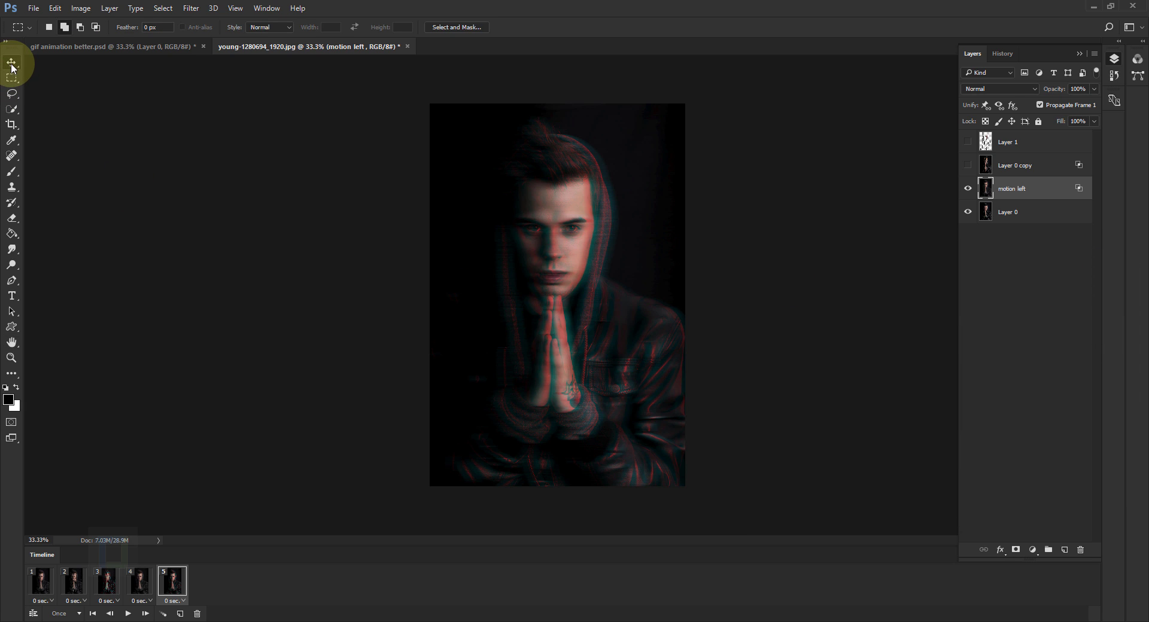
# - Shift the motion left layer horizontally to the left to widen the colour split
pyautogui.click(12, 64)
pyautogui.press('shift')
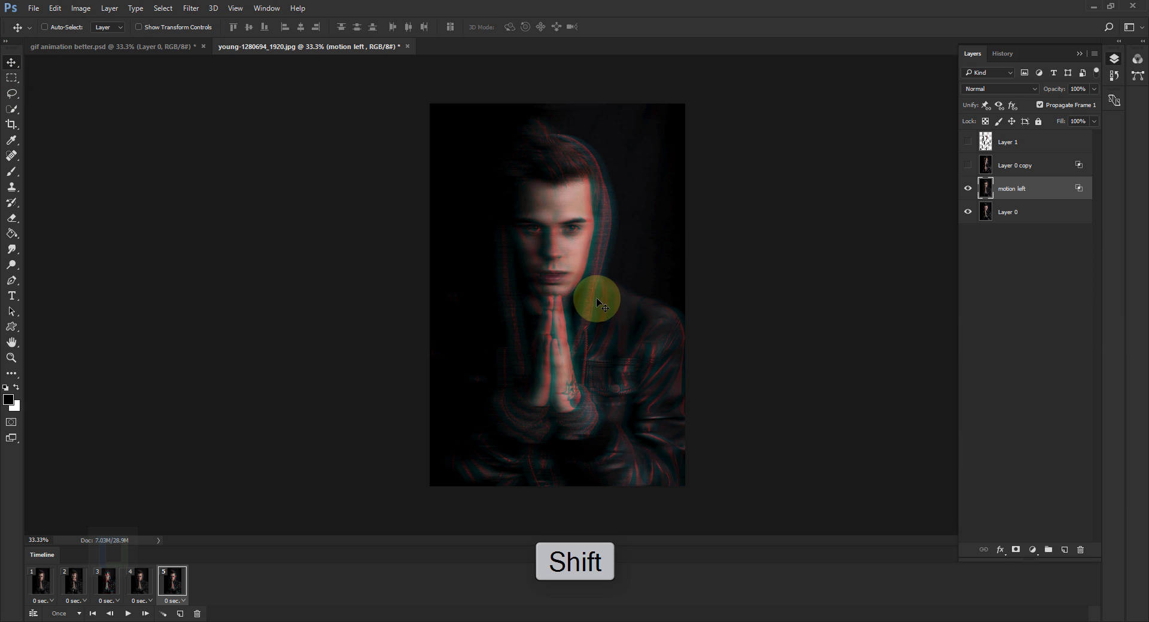
pyautogui.moveTo(584, 291); pyautogui.dragTo(579, 292)
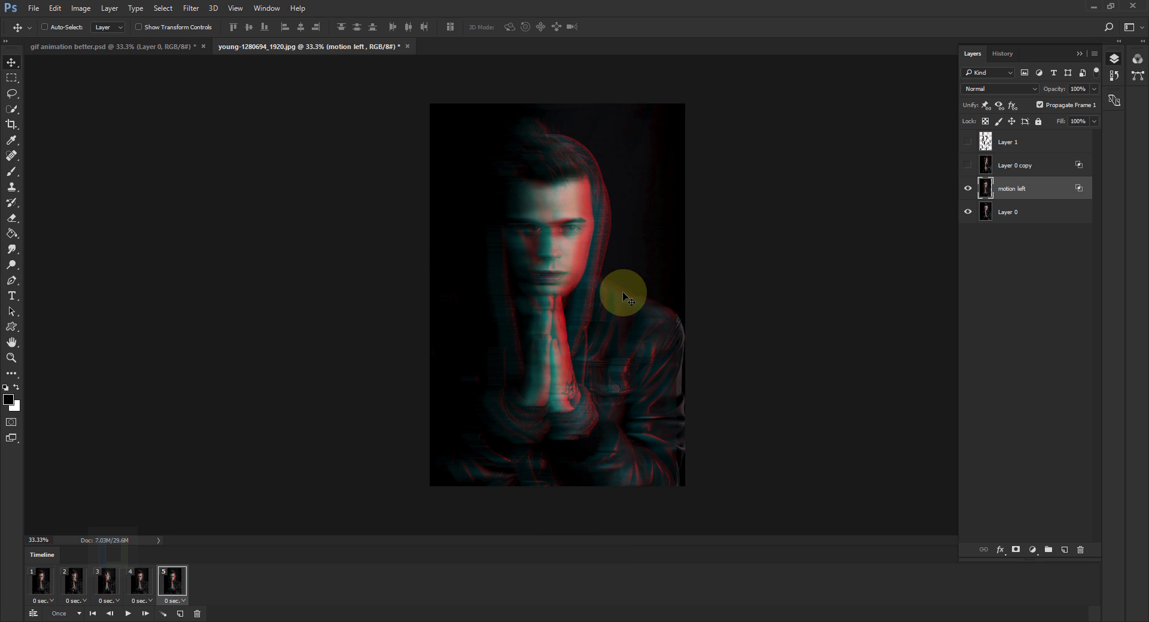
pyautogui.click(14, 79)
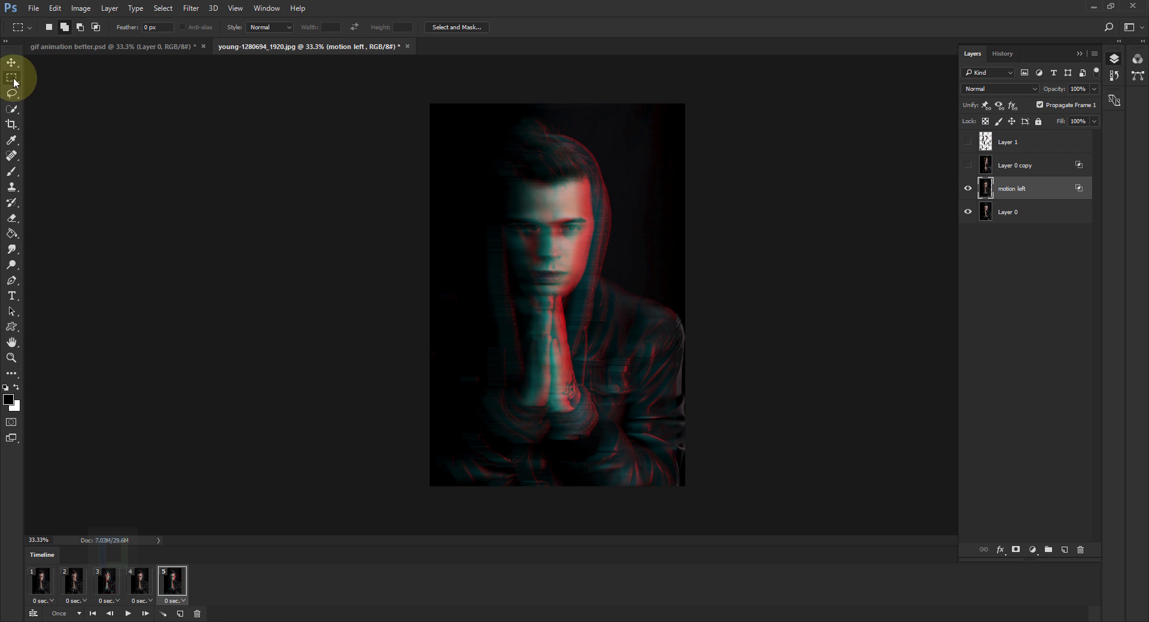
# - Select a dozen scattered rectangles over the face, head, jacket, hands and bottom of the portrait
pyautogui.moveTo(480, 168); pyautogui.dragTo(590, 311)
pyautogui.moveTo(493, 307); pyautogui.dragTo(566, 415)
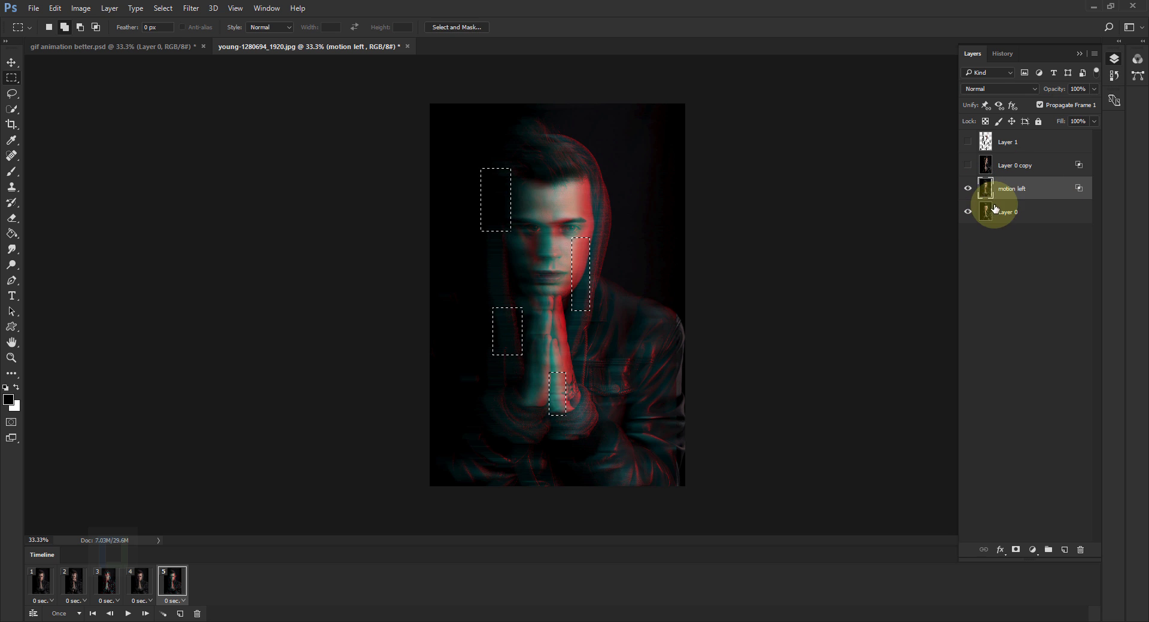
pyautogui.moveTo(558, 174); pyautogui.dragTo(565, 213)
pyautogui.moveTo(539, 273); pyautogui.dragTo(548, 313)
pyautogui.moveTo(645, 293); pyautogui.dragTo(669, 394)
pyautogui.moveTo(614, 287); pyautogui.dragTo(623, 321)
pyautogui.moveTo(598, 389); pyautogui.dragTo(612, 471)
pyautogui.moveTo(474, 391); pyautogui.dragTo(499, 472)
pyautogui.moveTo(526, 413); pyautogui.dragTo(528, 449)
pyautogui.moveTo(587, 334); pyautogui.dragTo(599, 354)
pyautogui.moveTo(469, 258); pyautogui.dragTo(491, 281)
pyautogui.moveTo(529, 134); pyautogui.dragTo(538, 163)
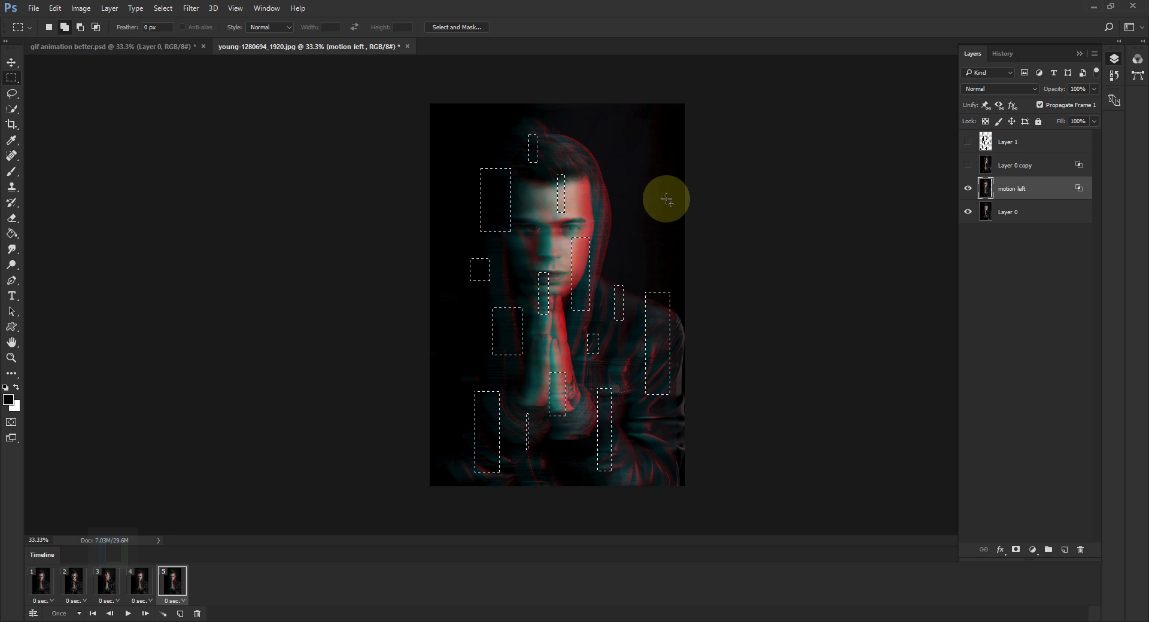
# - Apply a square Wave distortion with reduced vertical and raised horizontal scale to the rectangles
pyautogui.click(191, 8)
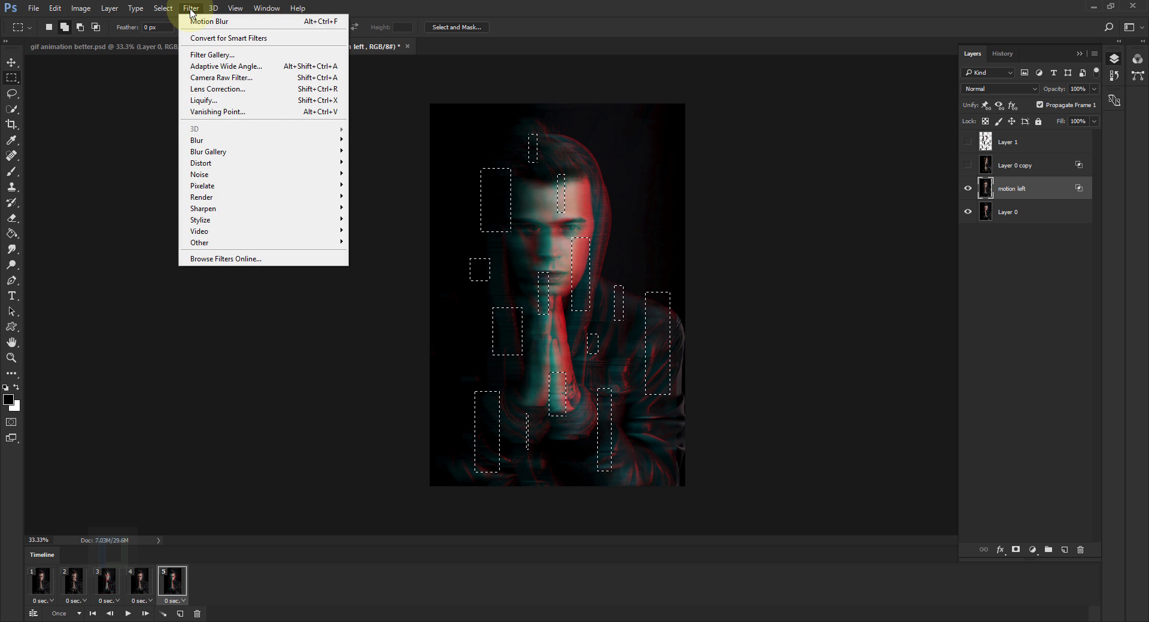
pyautogui.moveTo(281, 164)
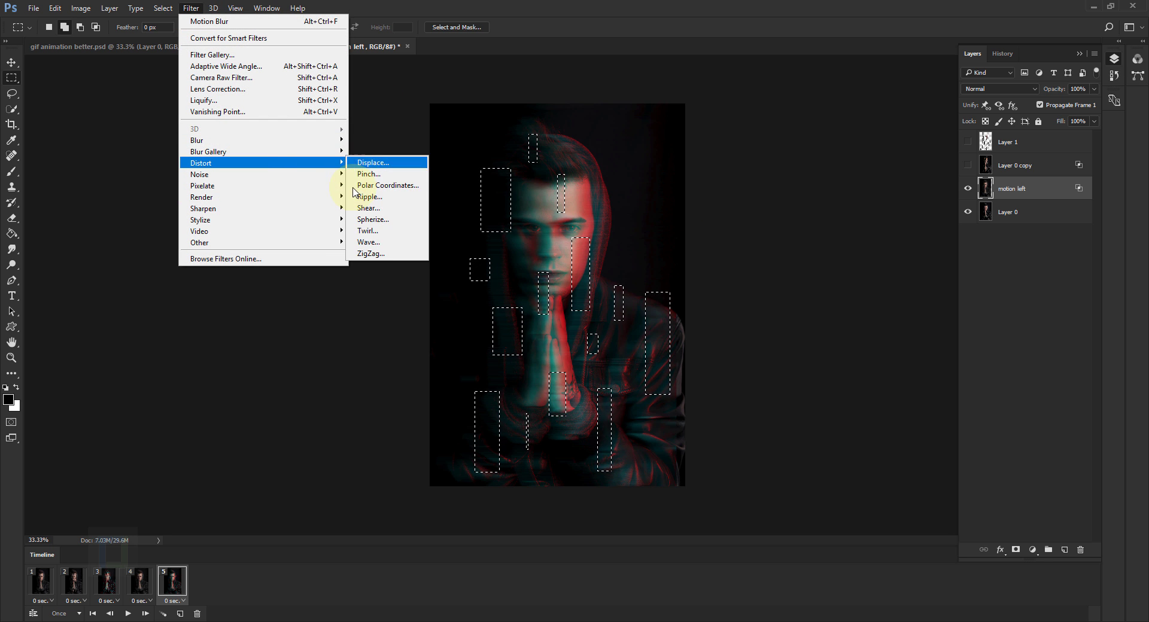
pyautogui.click(366, 242)
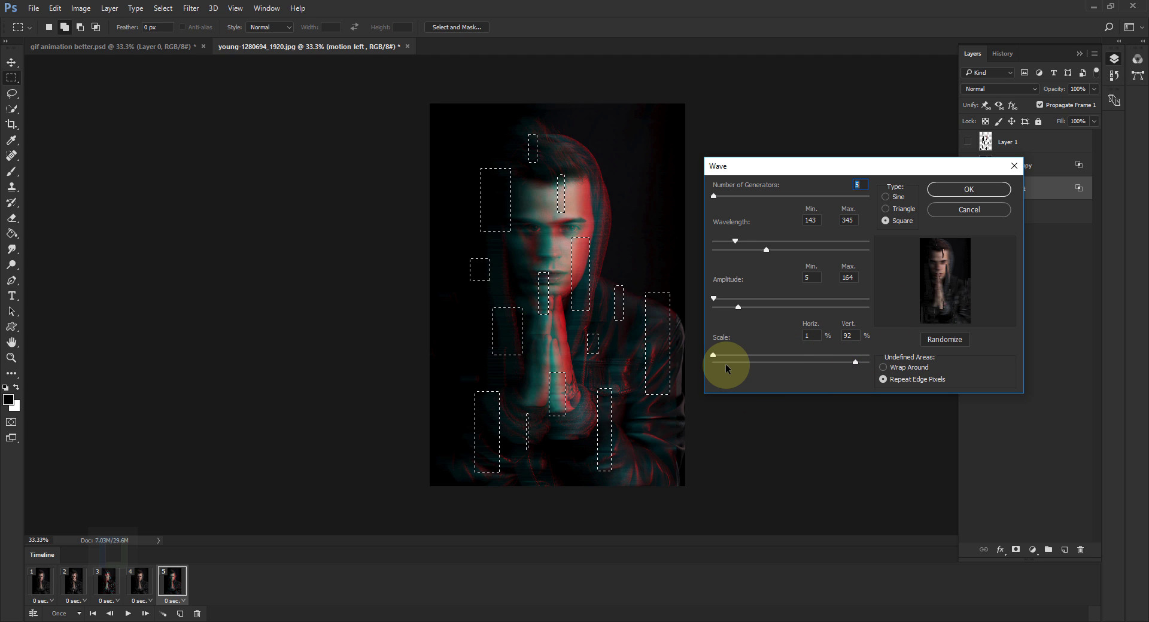
pyautogui.moveTo(854, 363); pyautogui.dragTo(786, 364)
pyautogui.click(857, 355)
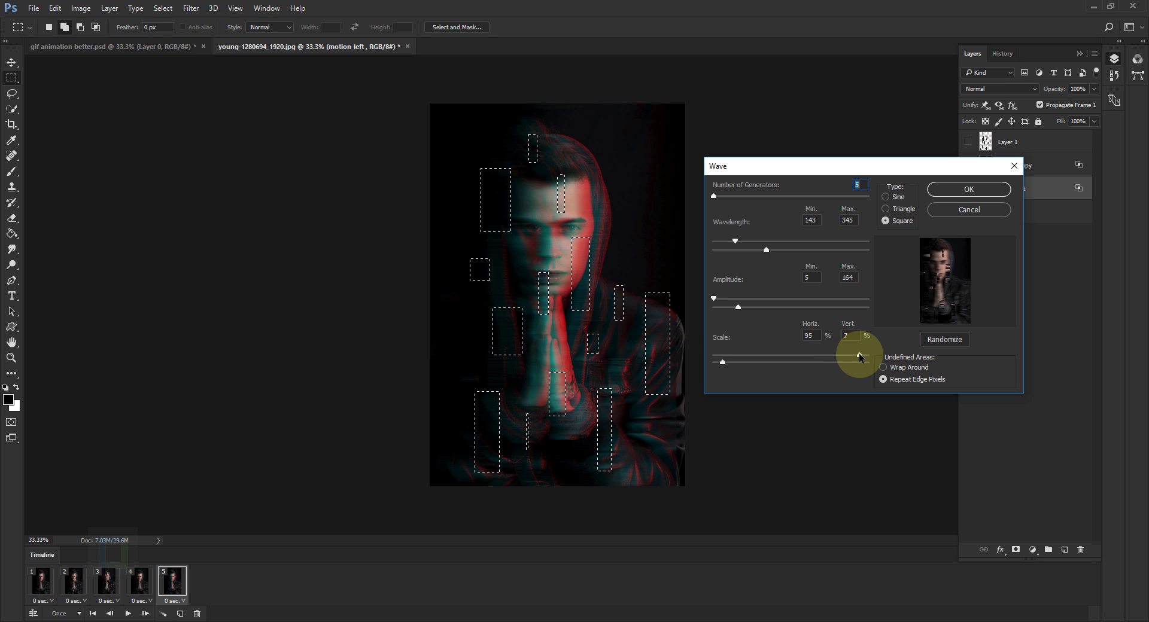
pyautogui.click(969, 190)
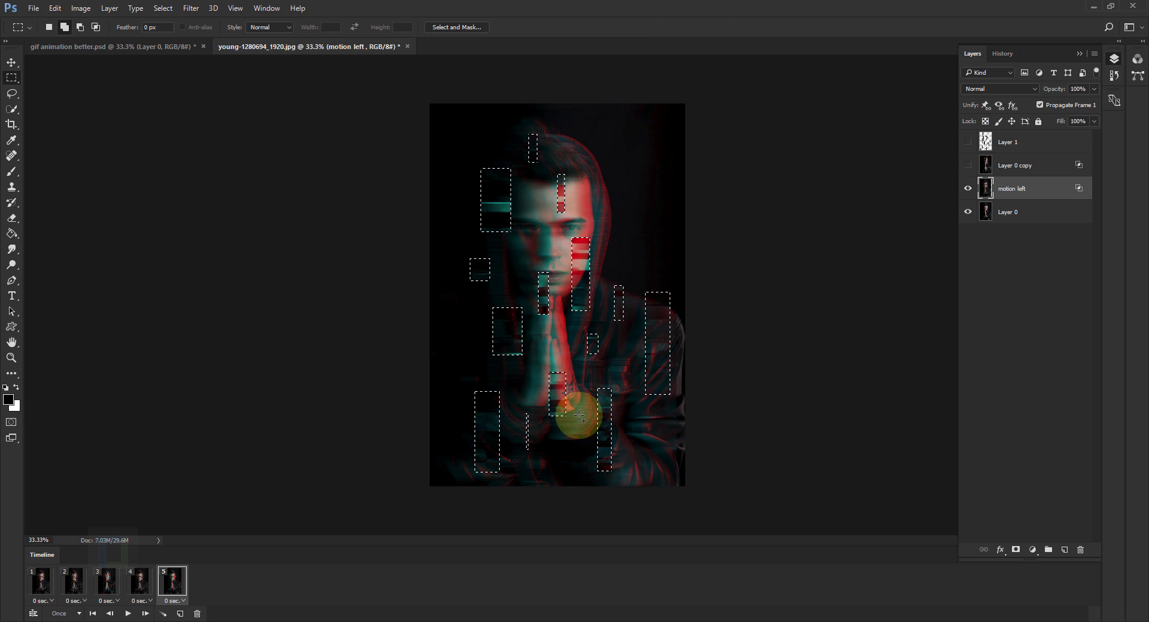
# - Clear the rectangle selection and add a sixth animation frame
pyautogui.click(164, 8)
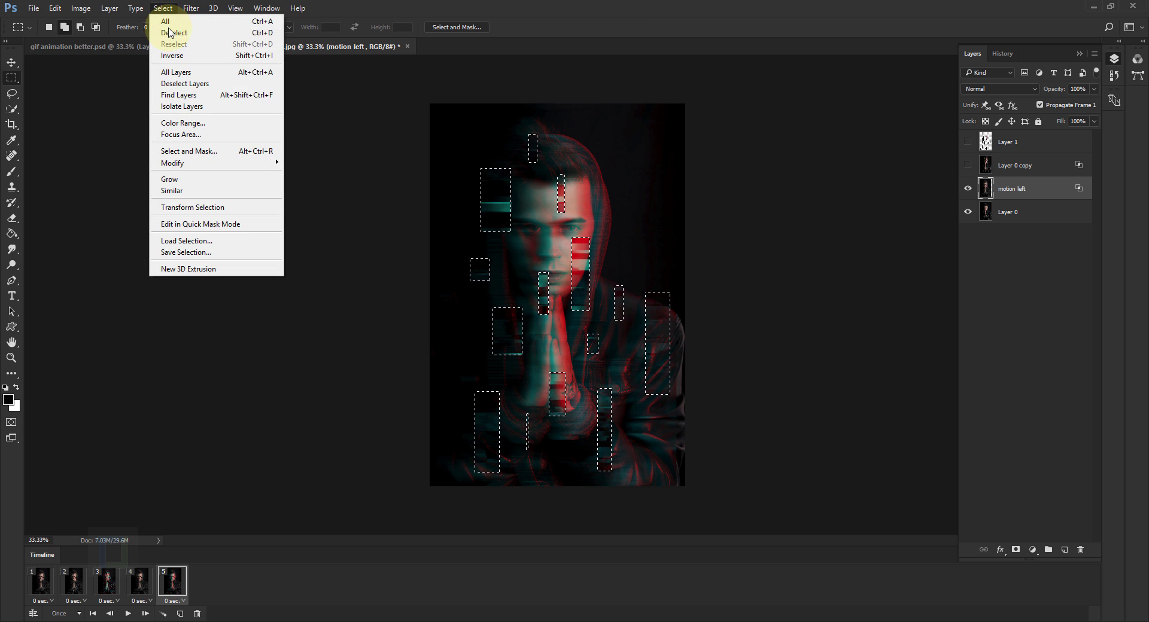
pyautogui.click(164, 27)
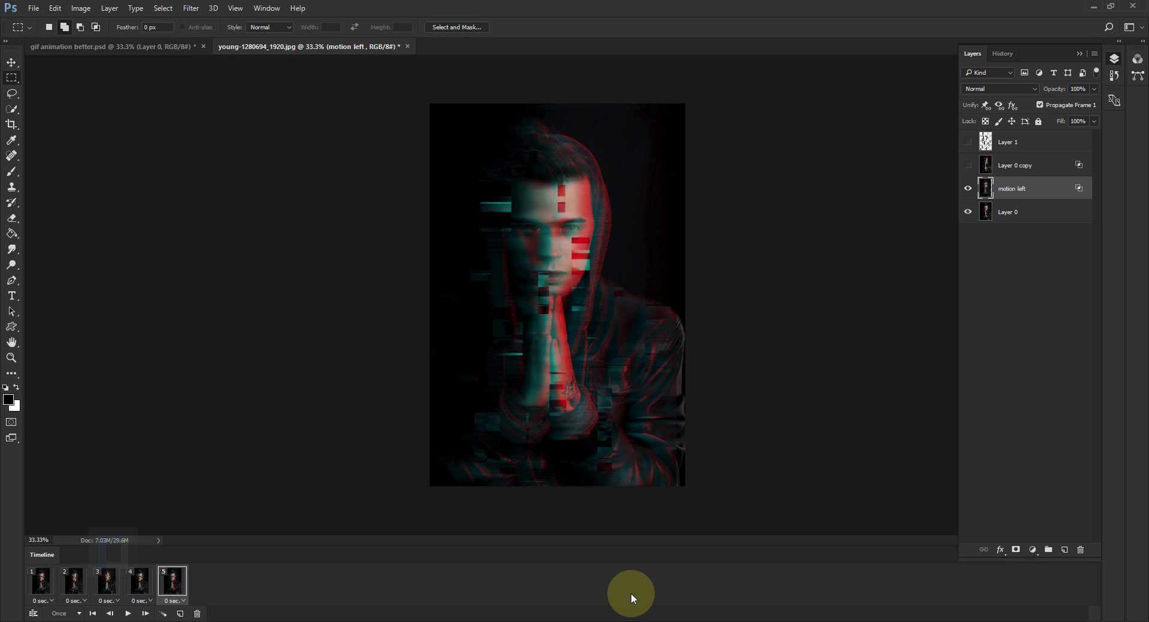
pyautogui.click(180, 615)
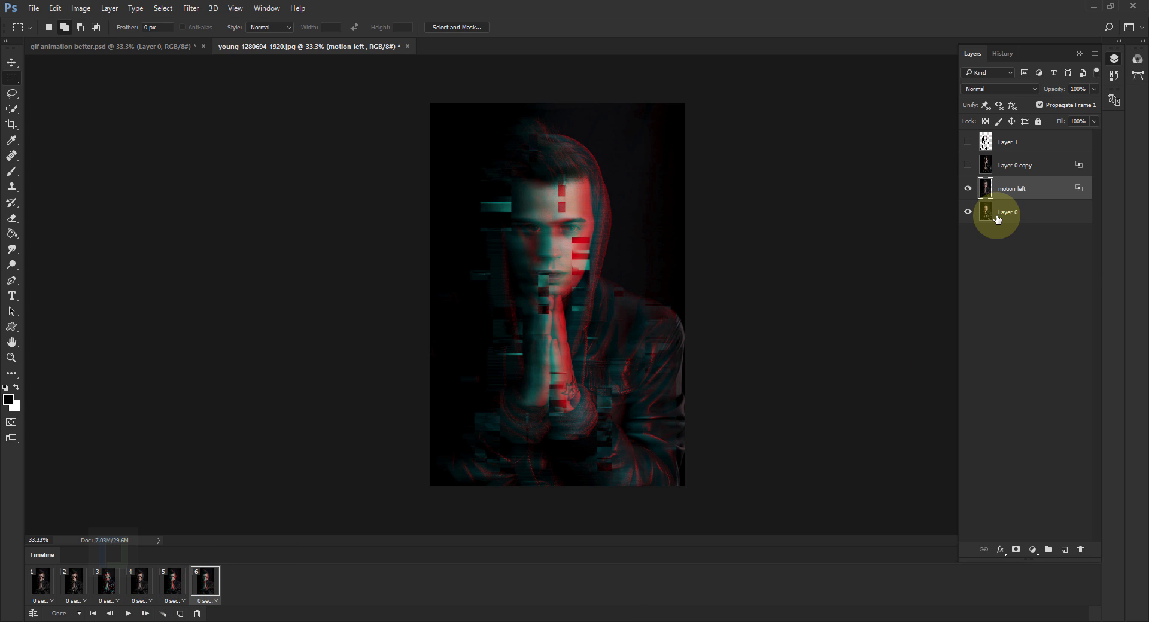
# - Hide motion left, add a seventh frame, and duplicate Layer 0 as 'motion right'
pyautogui.click(967, 188)
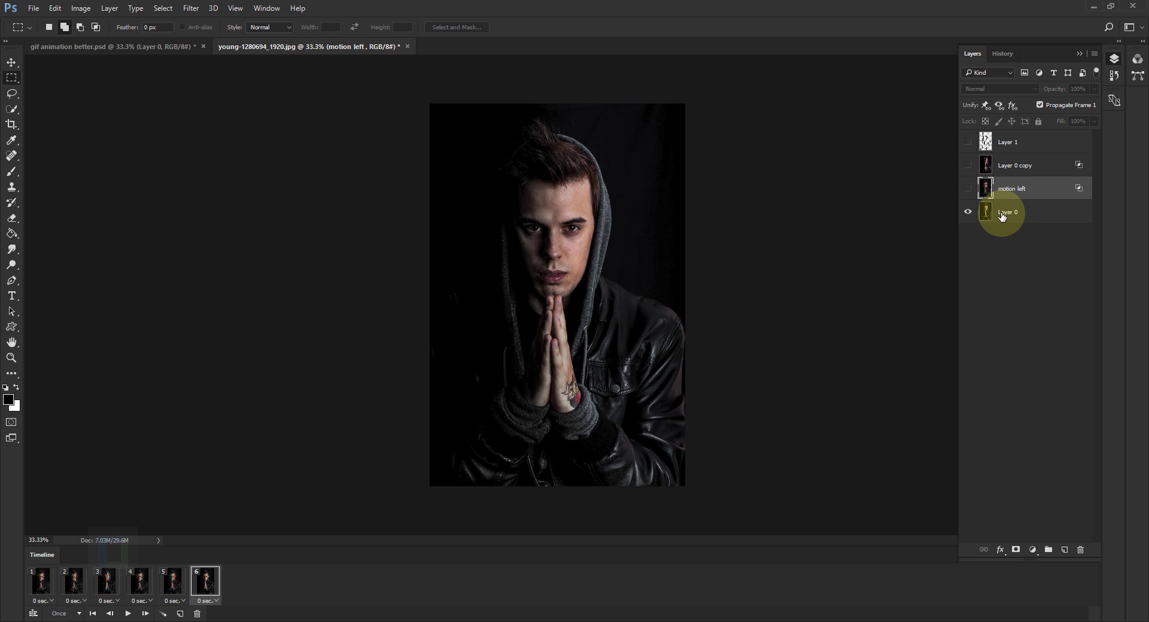
pyautogui.click(1004, 214)
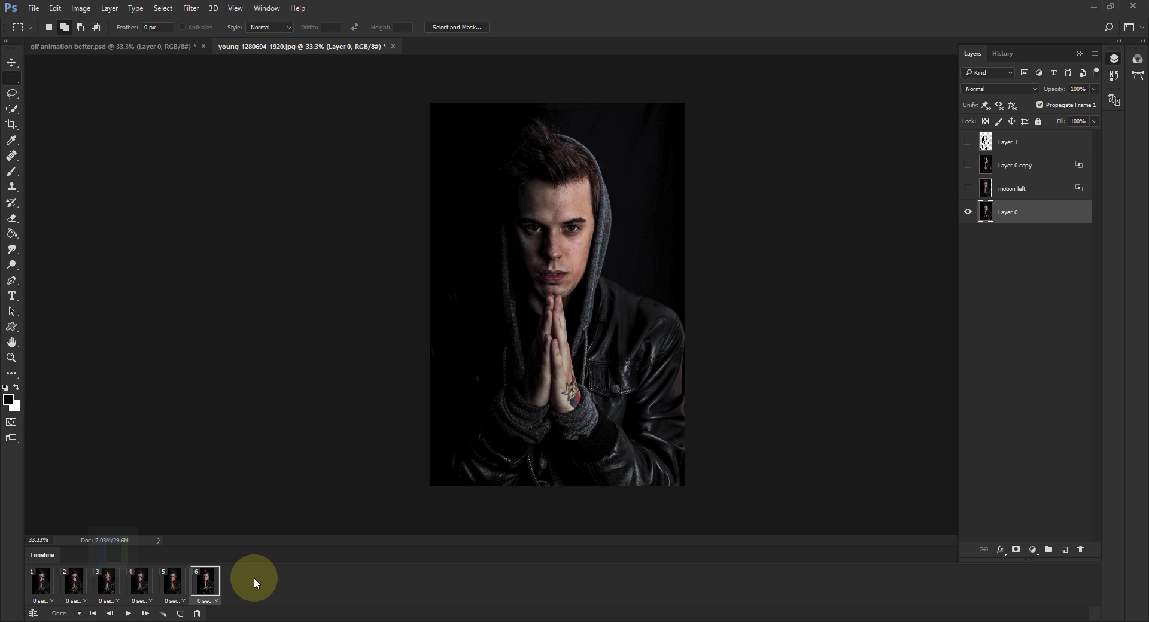
pyautogui.click(181, 614)
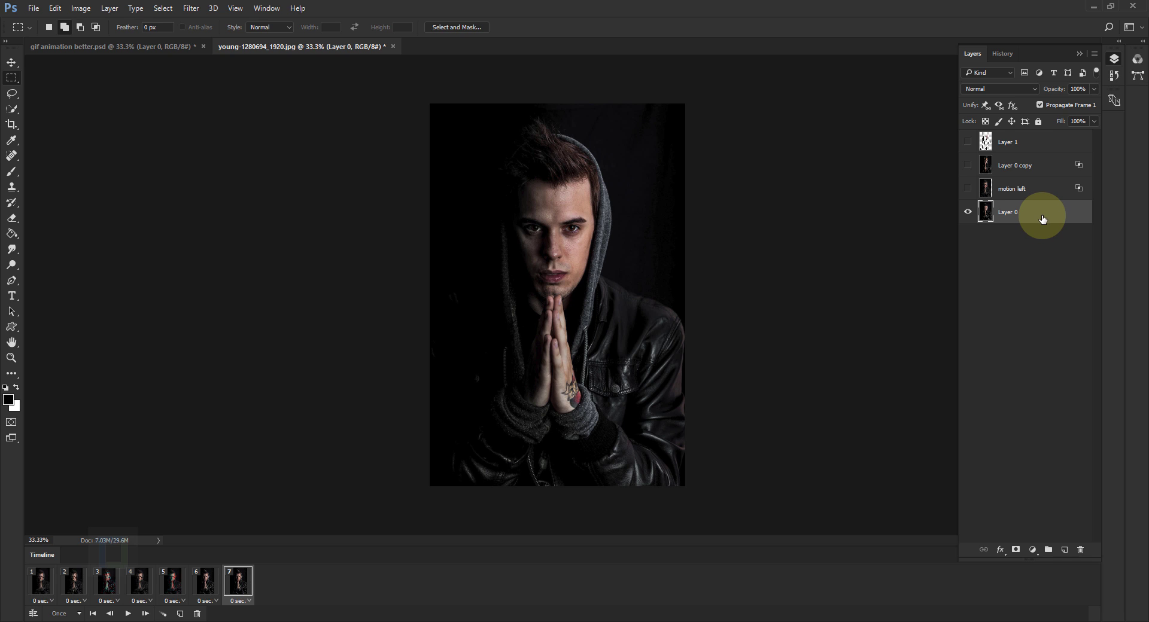
pyautogui.hotkey('ctrl', 'j')
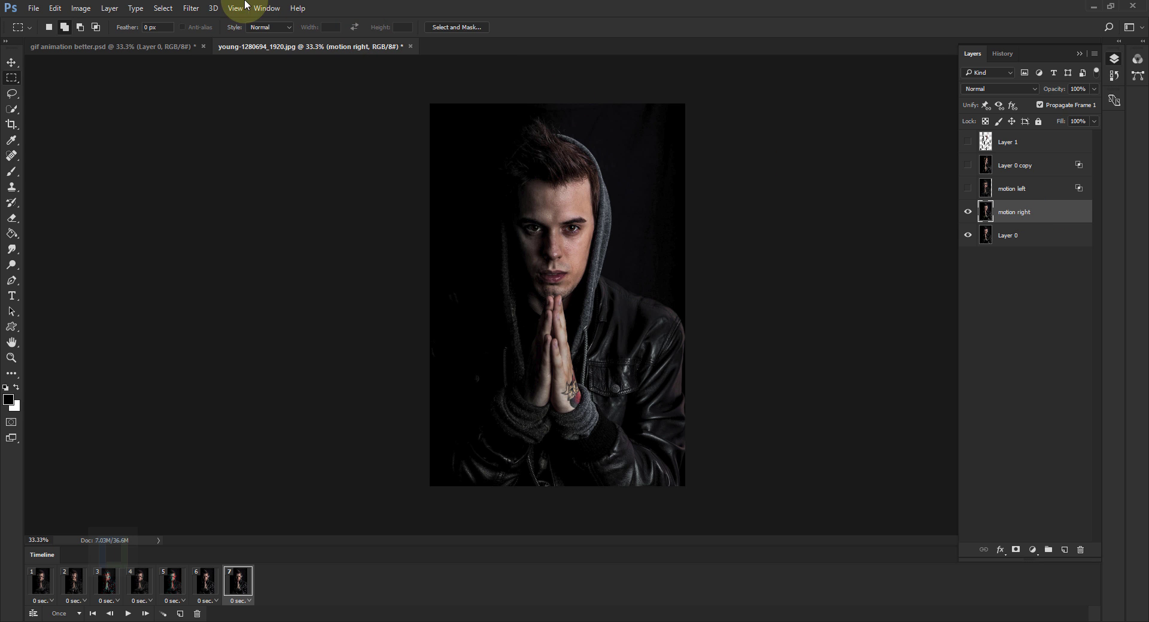
pyautogui.click(191, 7)
# - Apply the same horizontal Motion Blur to the motion right layer
pyautogui.moveTo(239, 140)
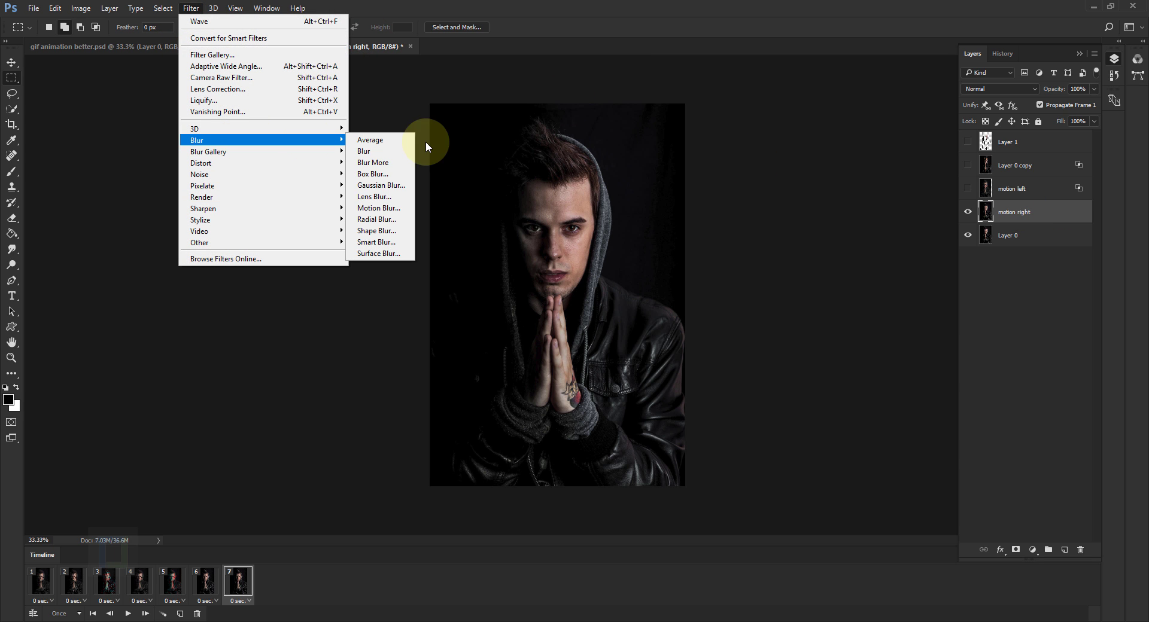
pyautogui.click(379, 209)
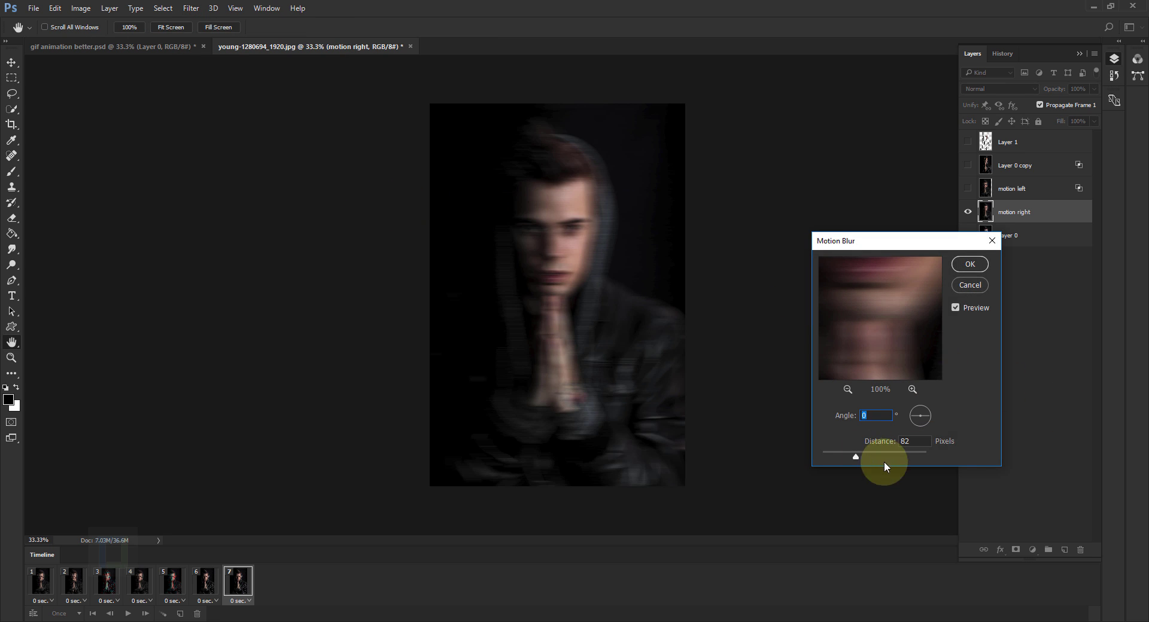
pyautogui.click(970, 266)
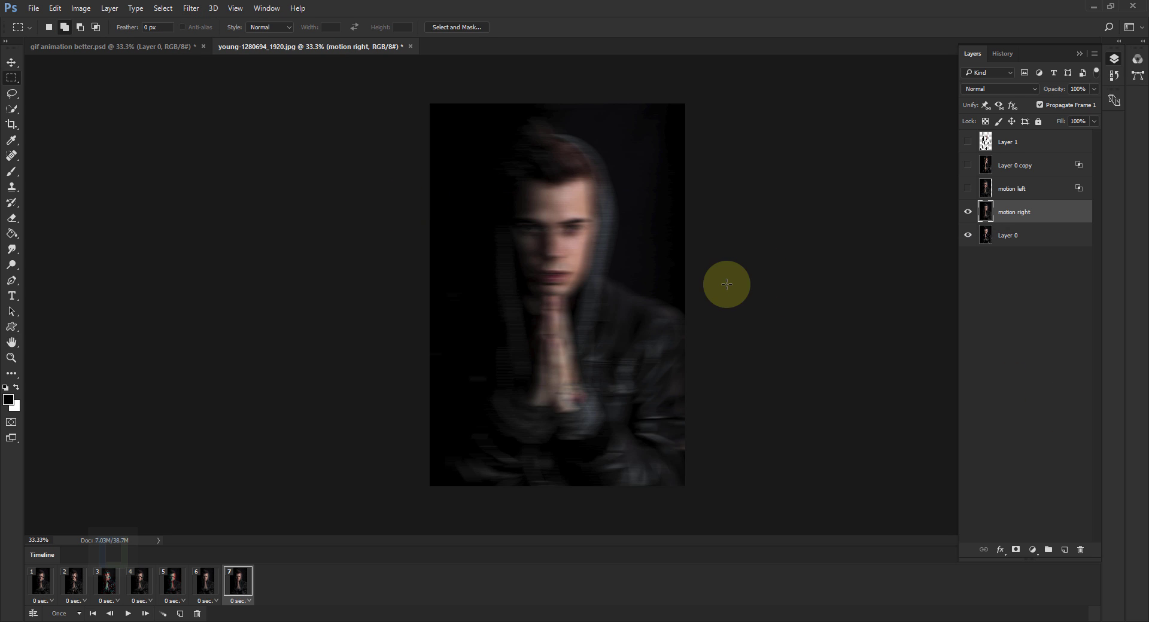
# - Set motion right's blending to exclude red, keeping only the green and blue channels
pyautogui.rightClick(1064, 217)
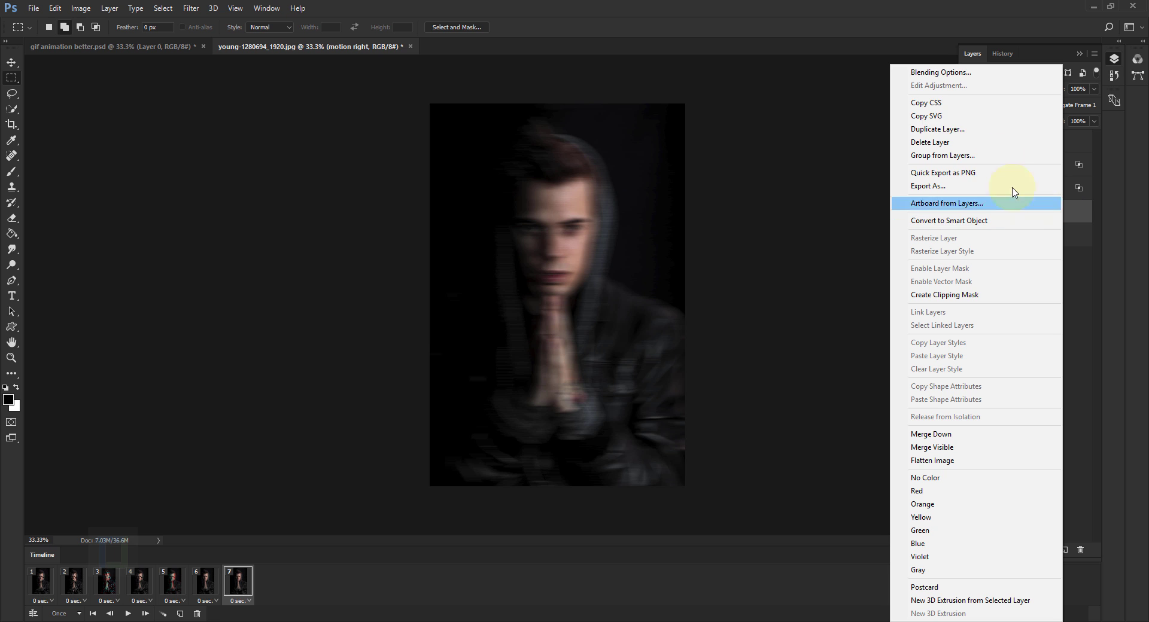
pyautogui.click(983, 72)
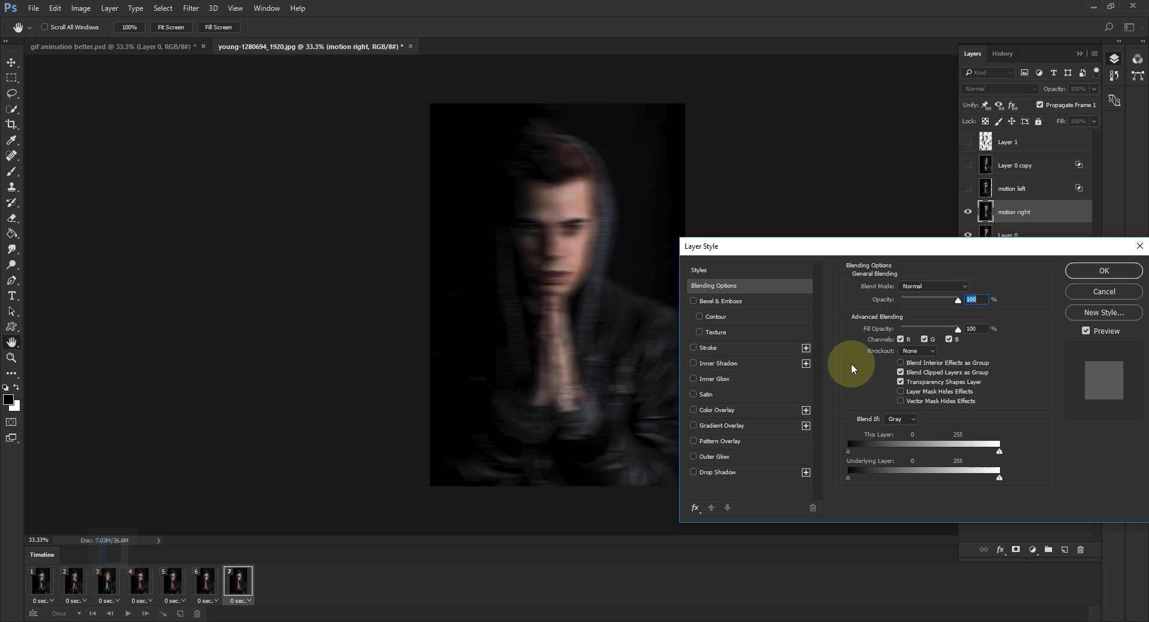
pyautogui.click(901, 339)
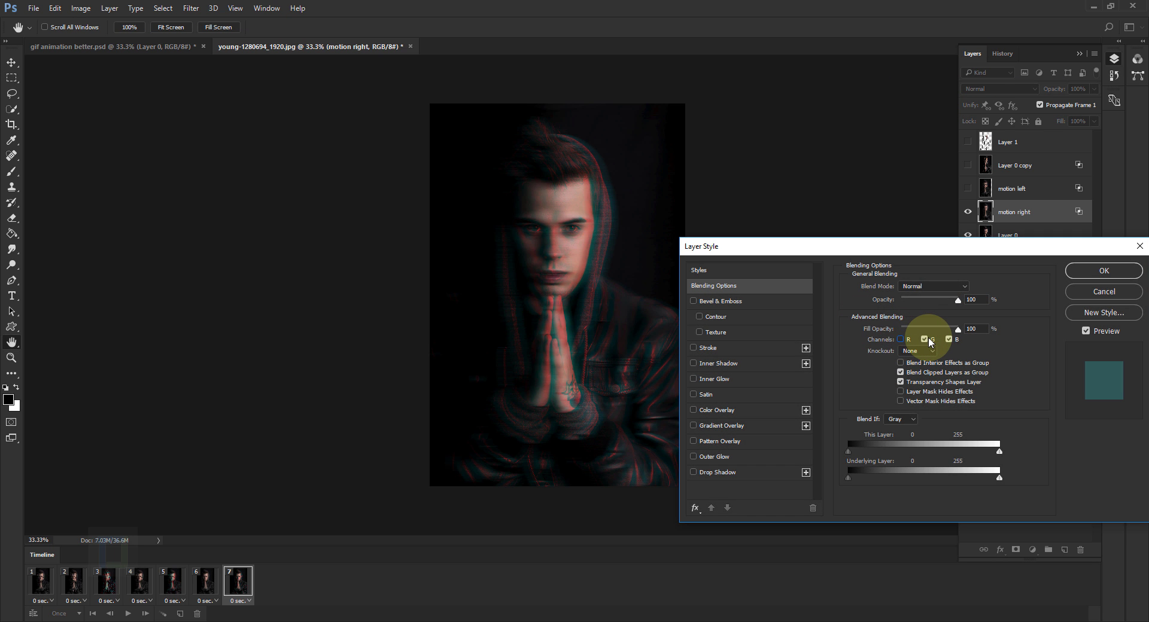
pyautogui.click(923, 340)
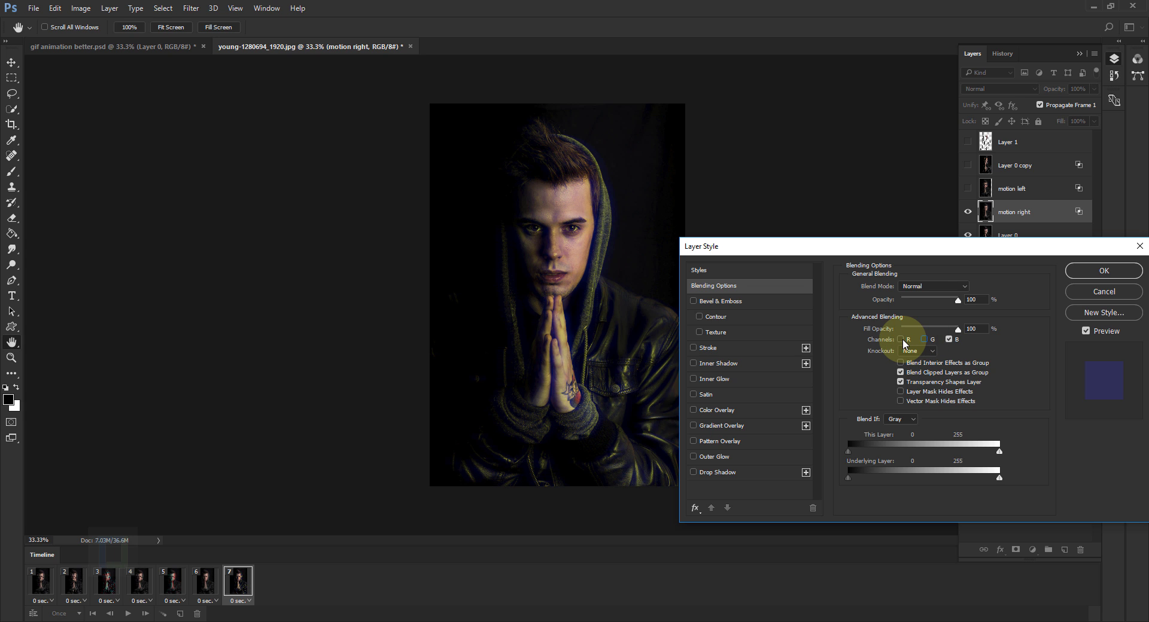
pyautogui.click(901, 340)
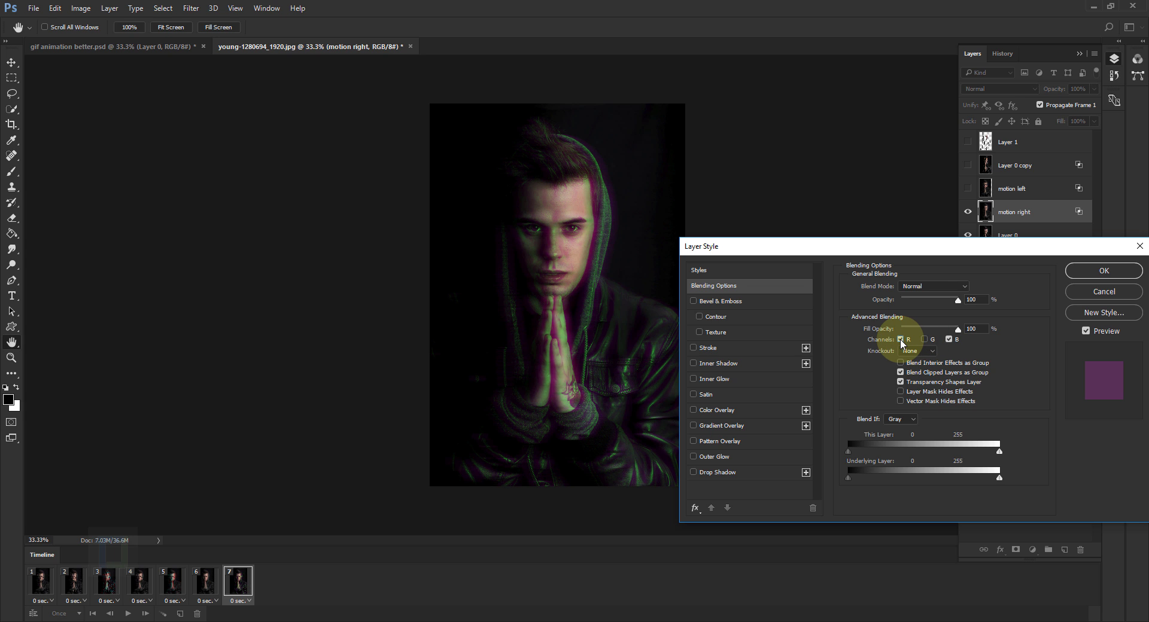
pyautogui.click(901, 339)
pyautogui.click(925, 339)
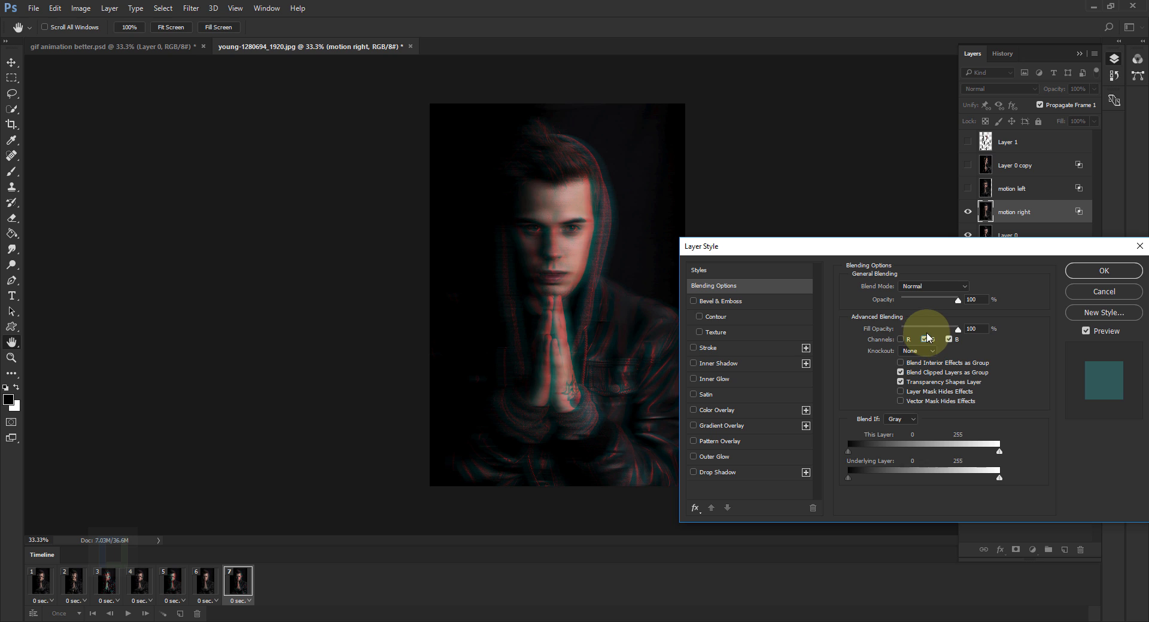
pyautogui.click(1087, 272)
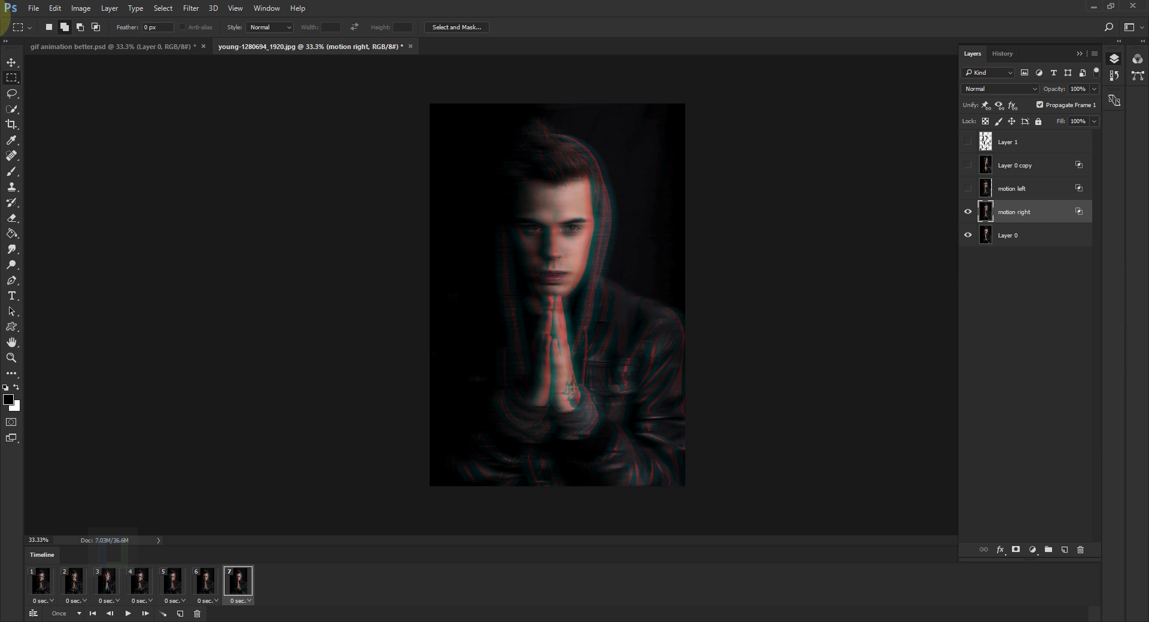
# - Shift the motion right layer sideways to offset the ghost
pyautogui.click(11, 62)
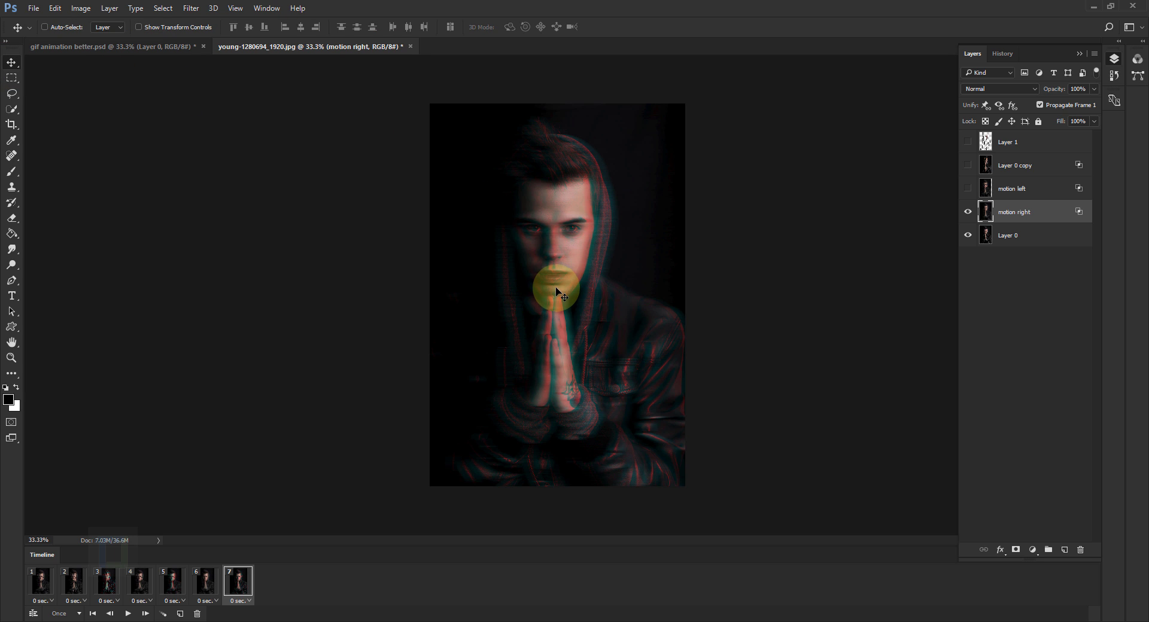
pyautogui.press('shift')
pyautogui.moveTo(556, 290); pyautogui.dragTo(571, 277)
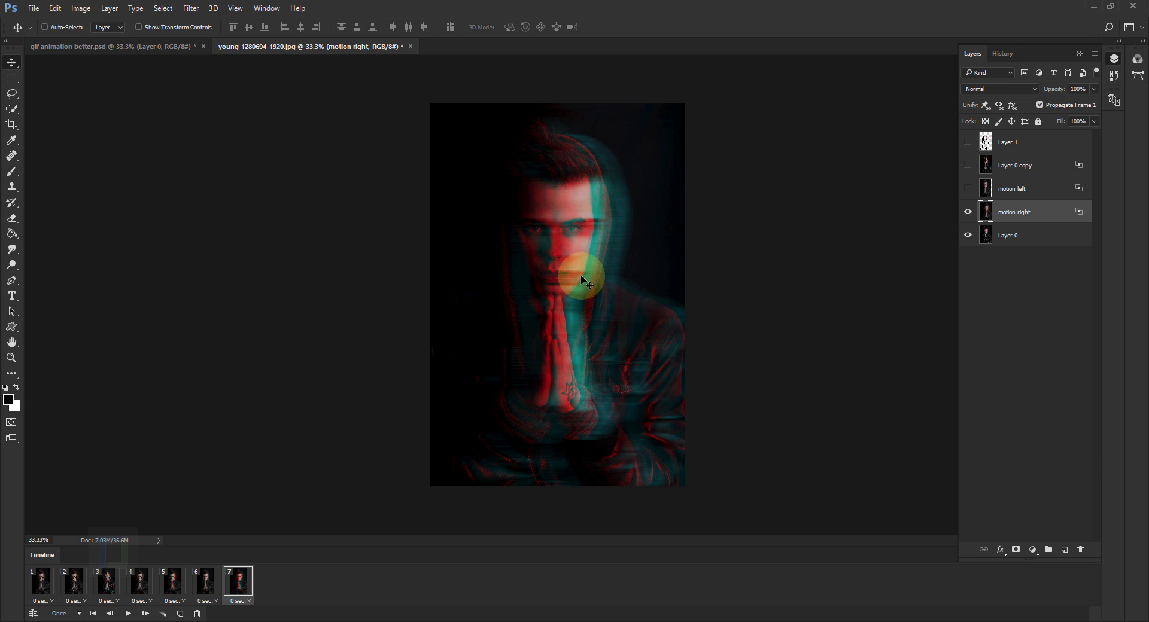
# - Select nine scattered rectangles across the face, jacket and lower portrait
pyautogui.click(11, 78)
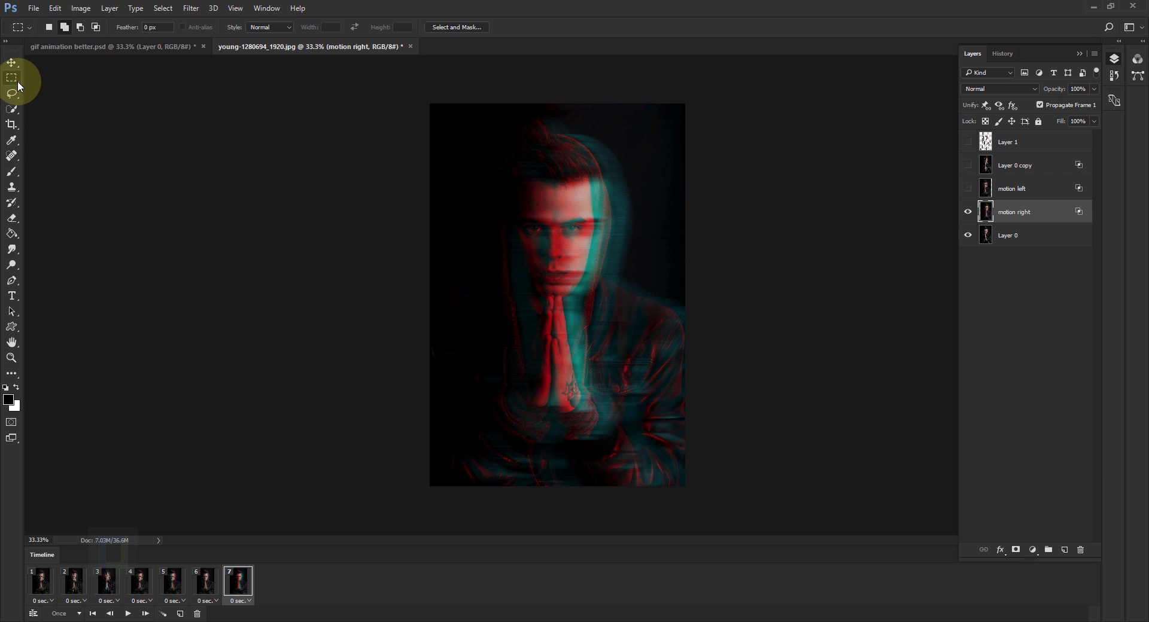
pyautogui.moveTo(485, 156)
pyautogui.mouseDown()
pyautogui.moveTo(513, 233)
pyautogui.moveTo(556, 265)
pyautogui.mouseUp()
pyautogui.moveTo(591, 251); pyautogui.dragTo(599, 302)
pyautogui.moveTo(502, 305); pyautogui.dragTo(542, 338)
pyautogui.moveTo(615, 227); pyautogui.dragTo(637, 235)
pyautogui.moveTo(571, 370); pyautogui.dragTo(671, 397)
pyautogui.moveTo(489, 383); pyautogui.dragTo(510, 411)
pyautogui.moveTo(525, 395); pyautogui.dragTo(534, 419)
pyautogui.moveTo(587, 438); pyautogui.dragTo(652, 458)
pyautogui.moveTo(464, 452); pyautogui.dragTo(489, 479)
# - Apply the Wave distortion to the rectangles, then deselect
pyautogui.click(191, 8)
pyautogui.moveTo(239, 173)
pyautogui.click(392, 243)
pyautogui.press('Return')
pyautogui.click(163, 7)
pyautogui.click(179, 32)
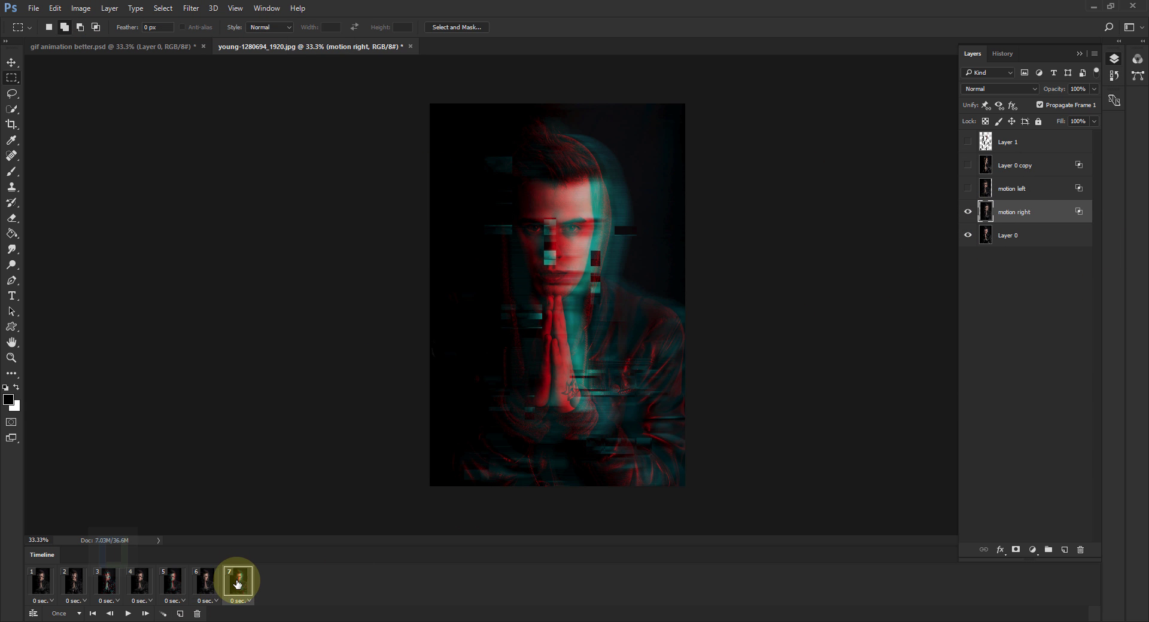
# - Add an eighth frame with motion right hidden and Layer 0 active
pyautogui.click(180, 614)
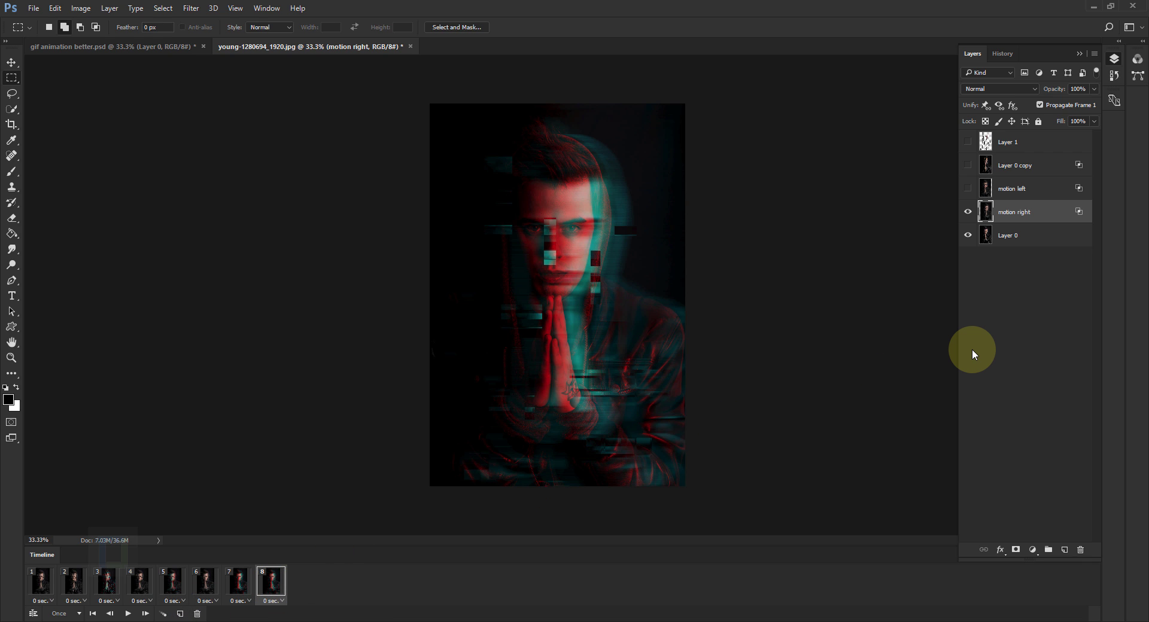
pyautogui.click(968, 212)
pyautogui.click(1004, 236)
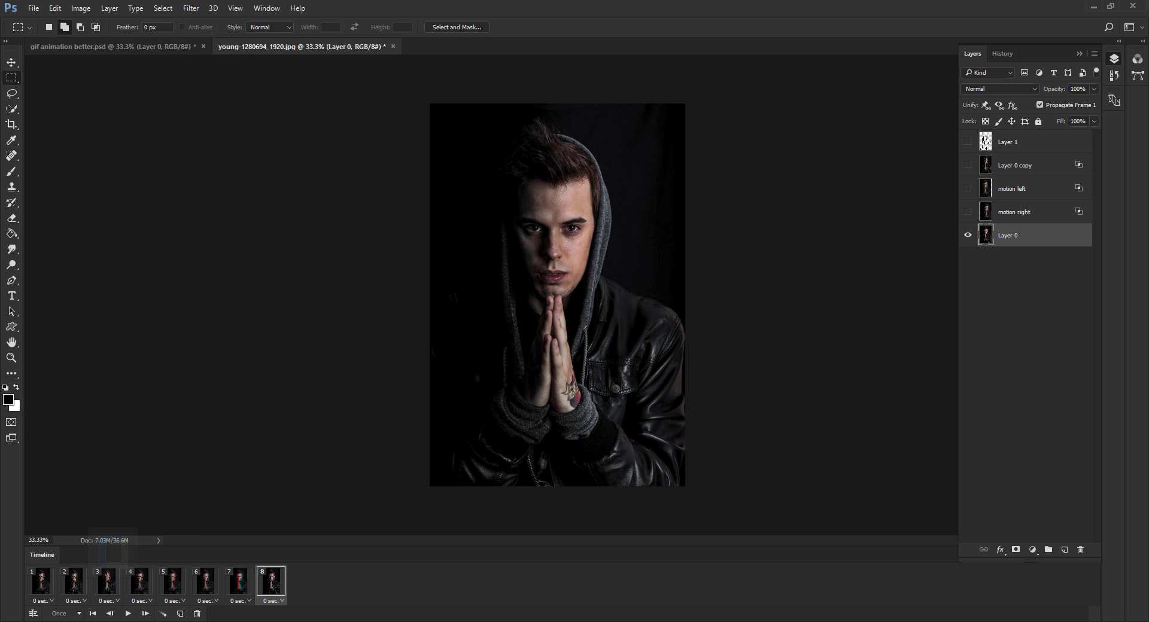
# - Hide both motion layers in frame 1 so it shows the clean photo
pyautogui.click(38, 582)
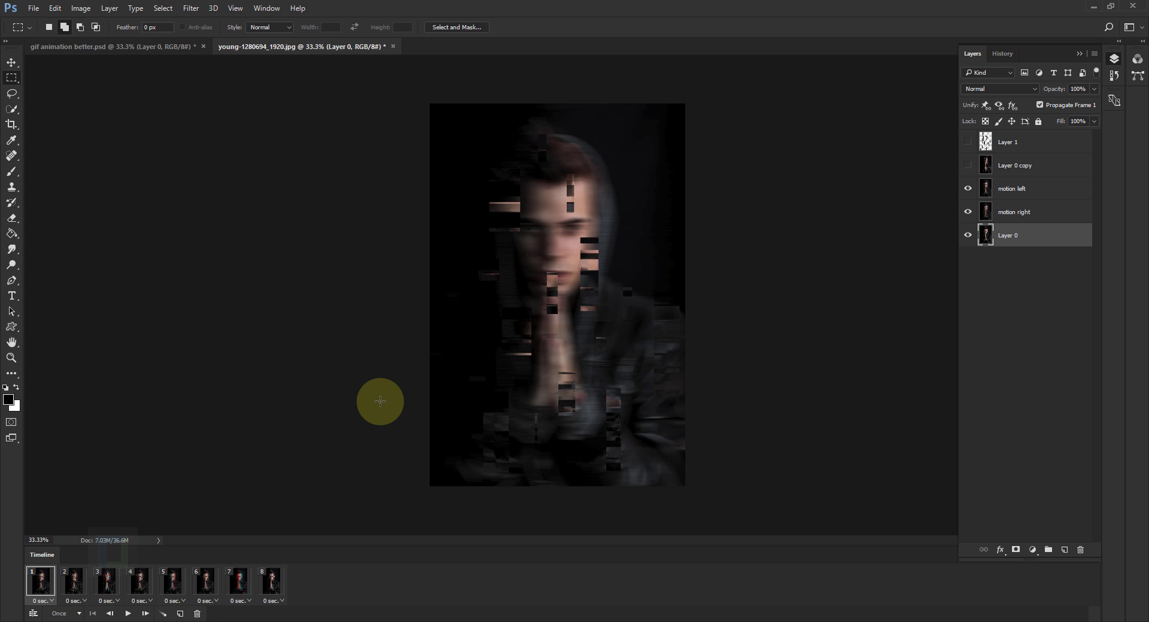
pyautogui.click(968, 188)
pyautogui.click(968, 212)
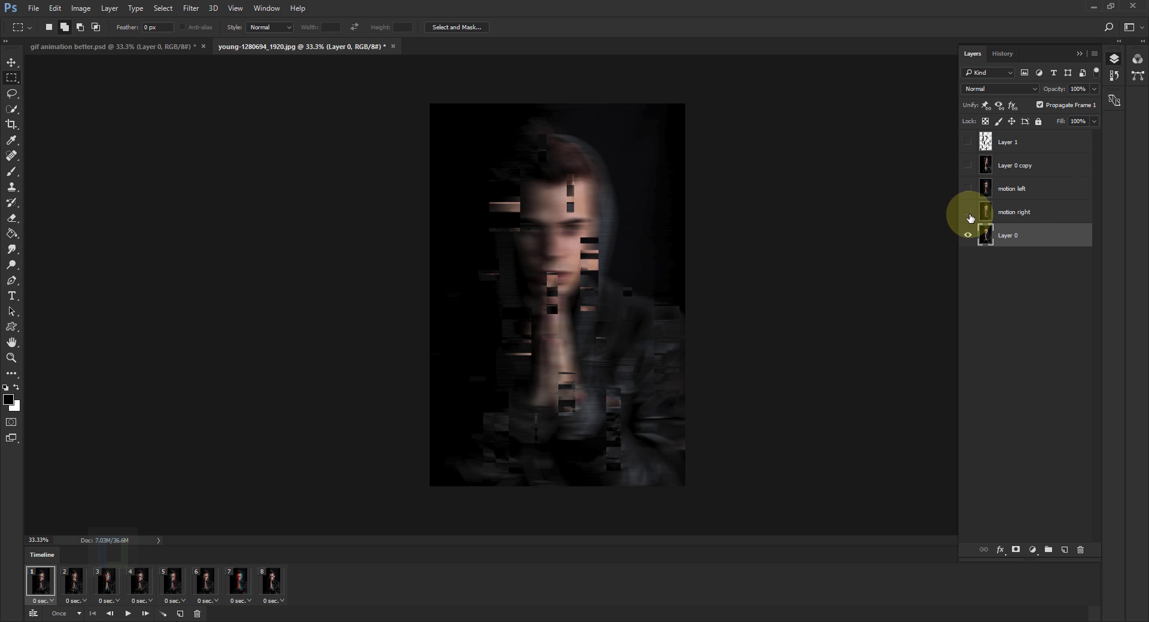
pyautogui.click(1023, 239)
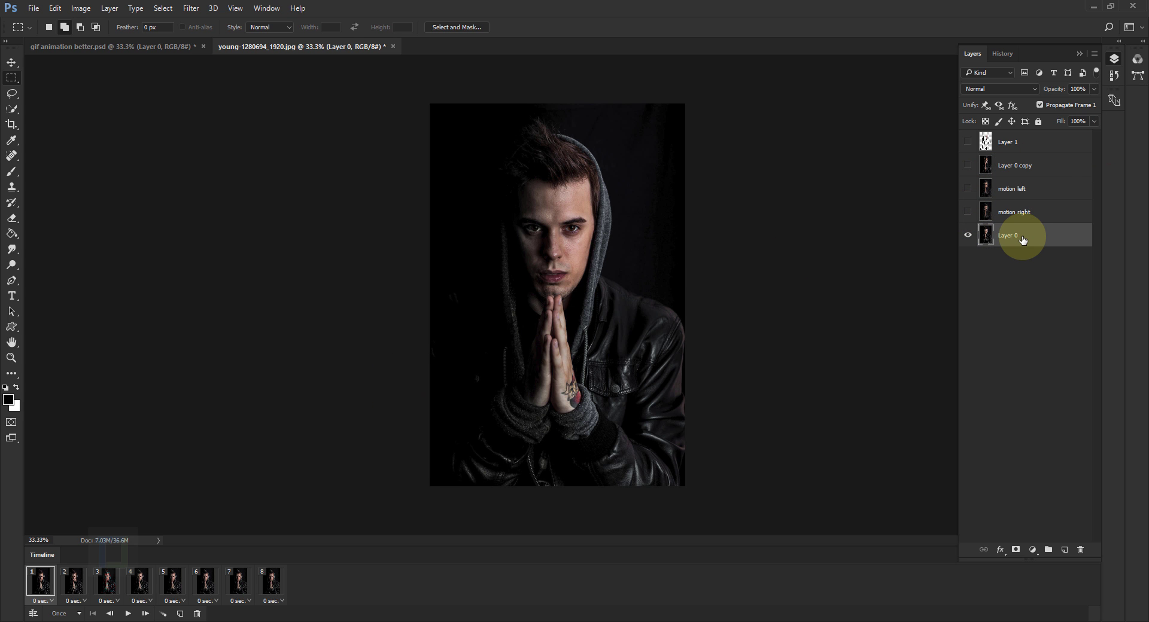
# - Step through frames 2–4 and show the motion left glitch in frame 5
pyautogui.click(74, 585)
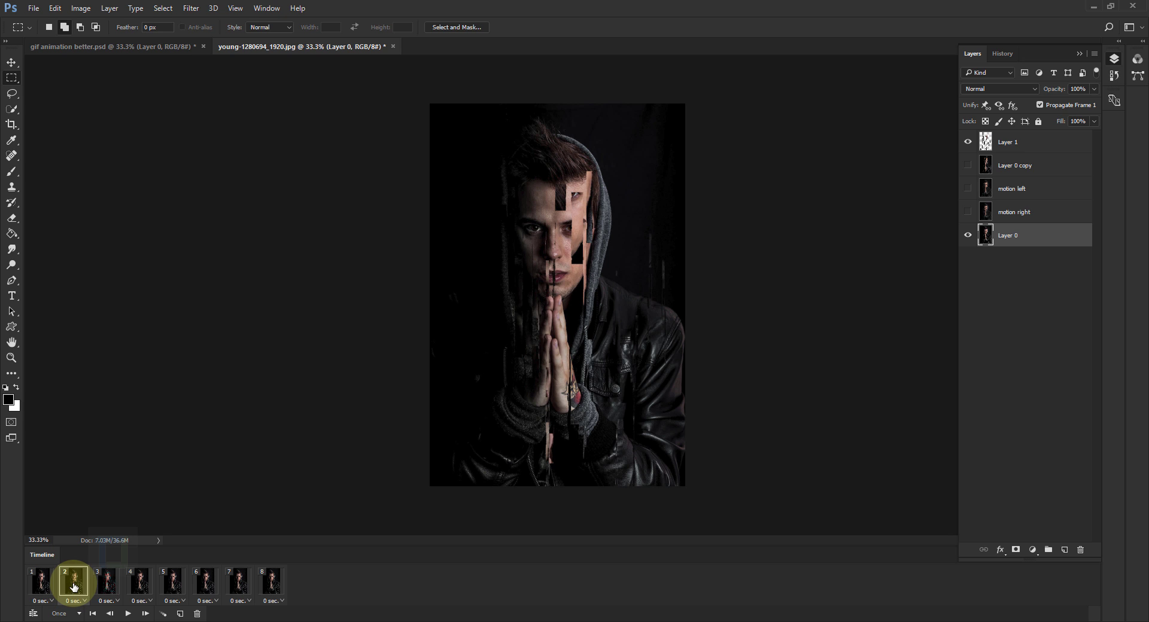
pyautogui.click(109, 579)
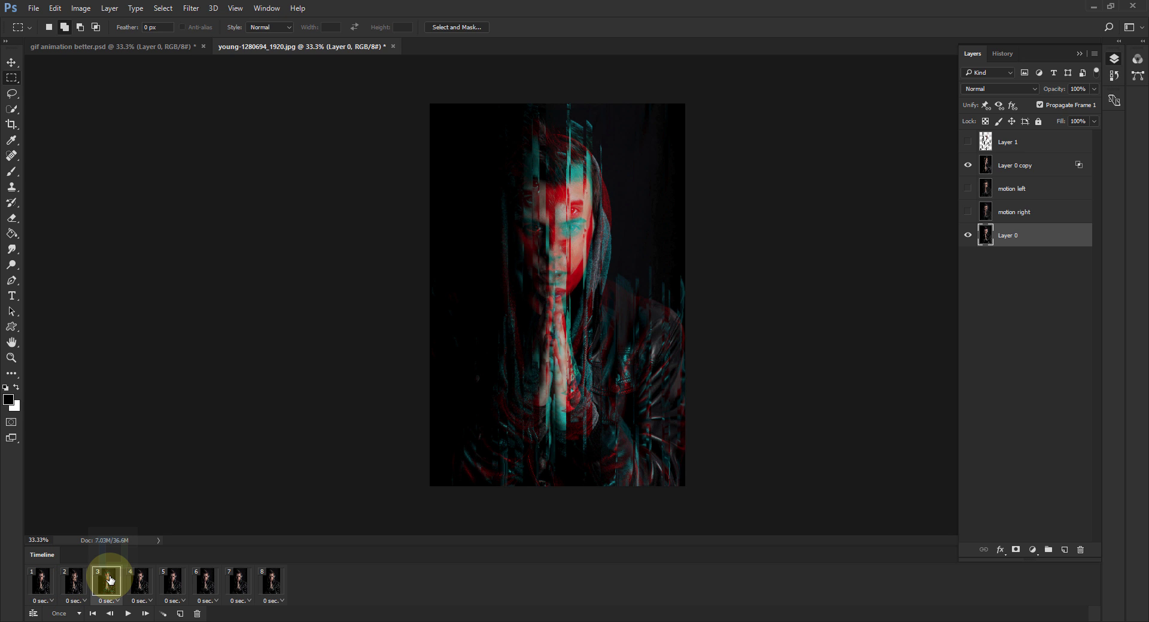
pyautogui.click(142, 583)
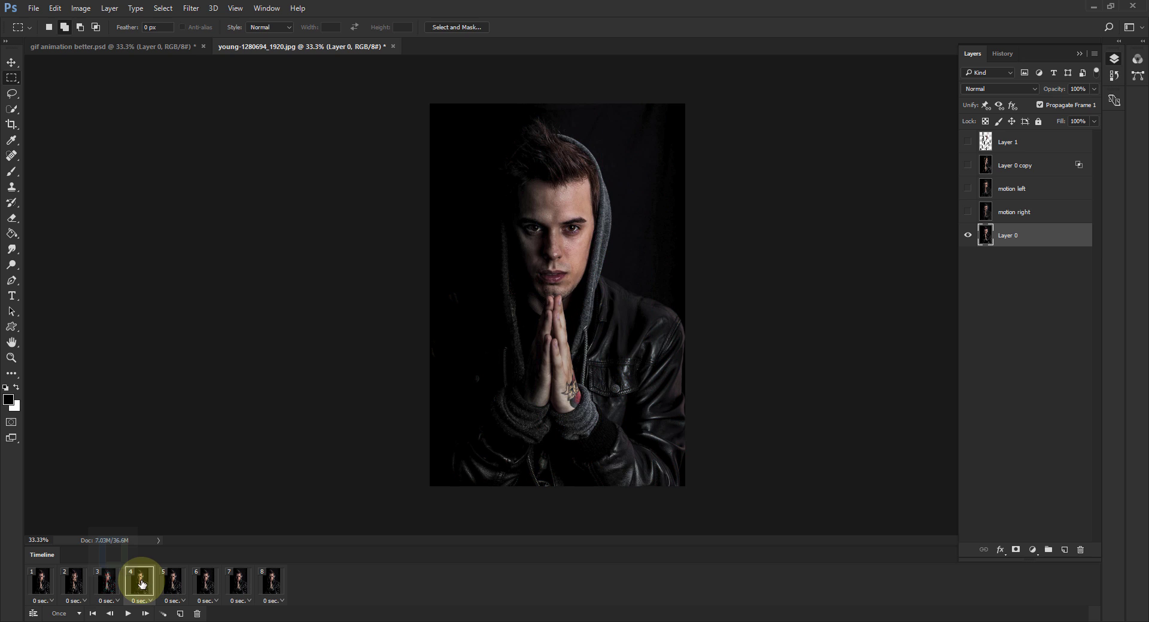
pyautogui.click(174, 582)
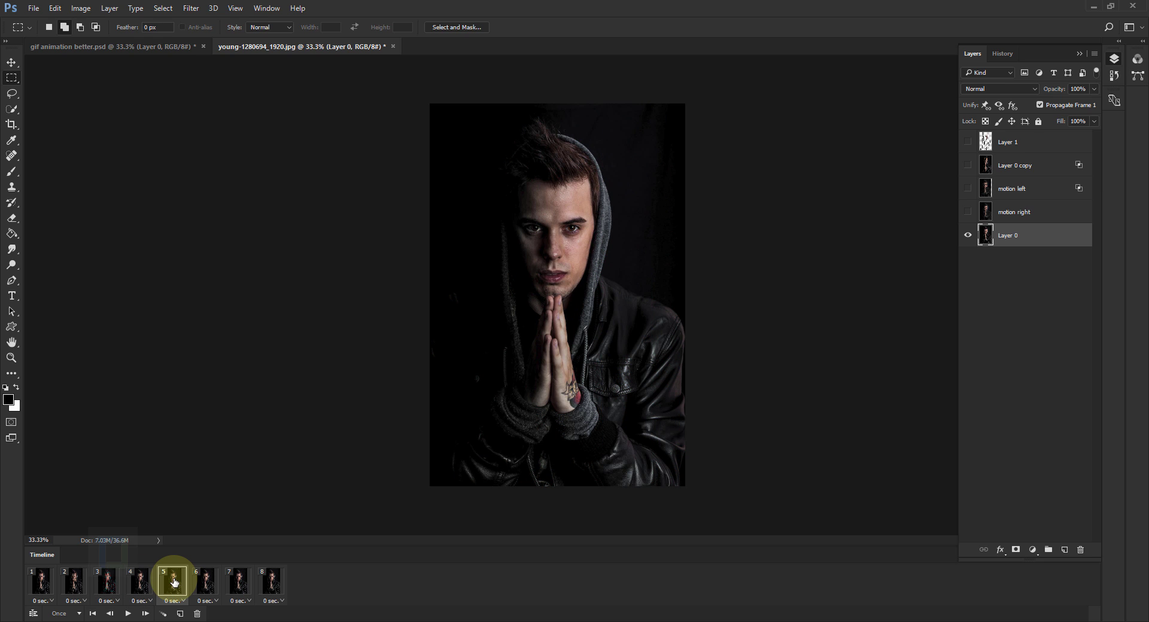
pyautogui.click(968, 189)
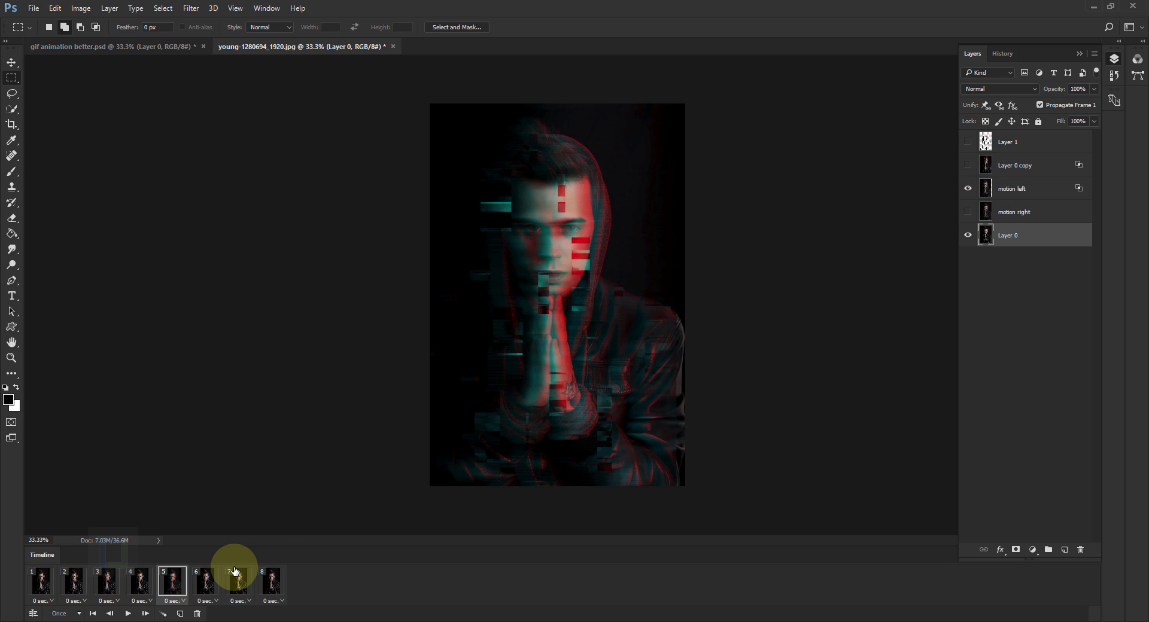
# - Show the motion right glitch in frame 7, then check frame 8 and return to frame 1
pyautogui.click(204, 582)
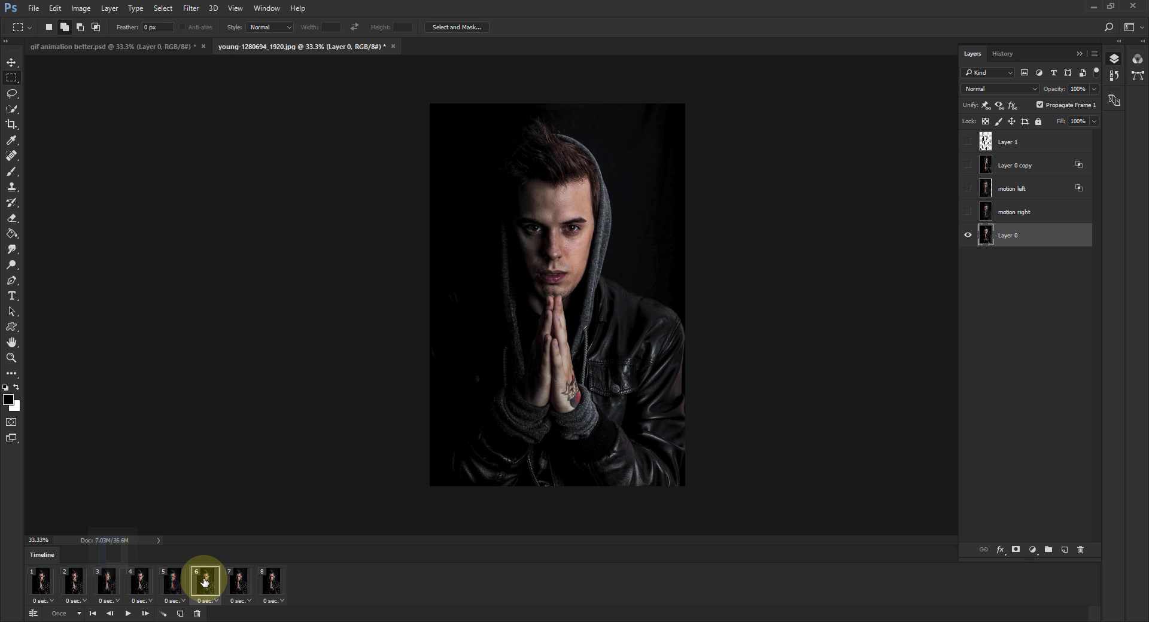
pyautogui.click(238, 582)
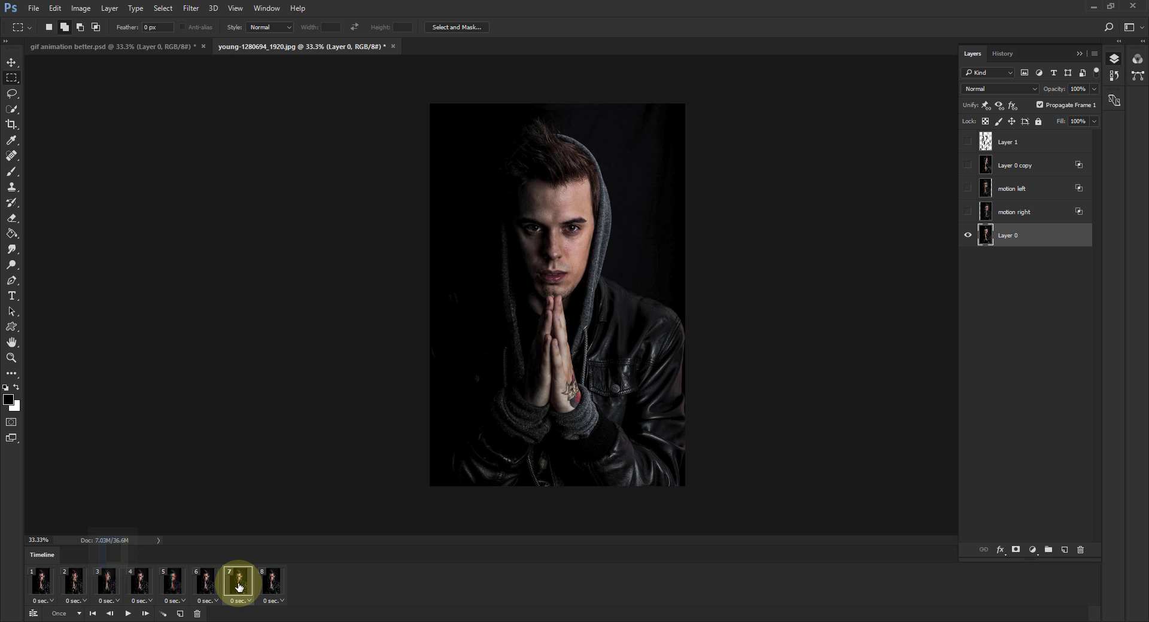
pyautogui.click(968, 212)
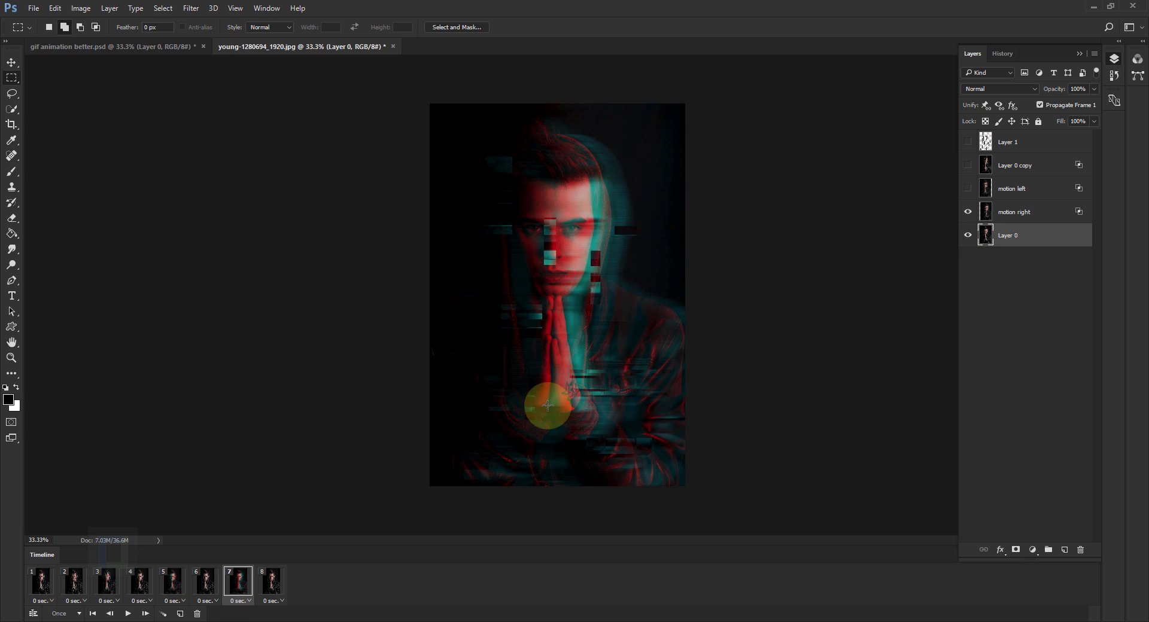
pyautogui.click(271, 580)
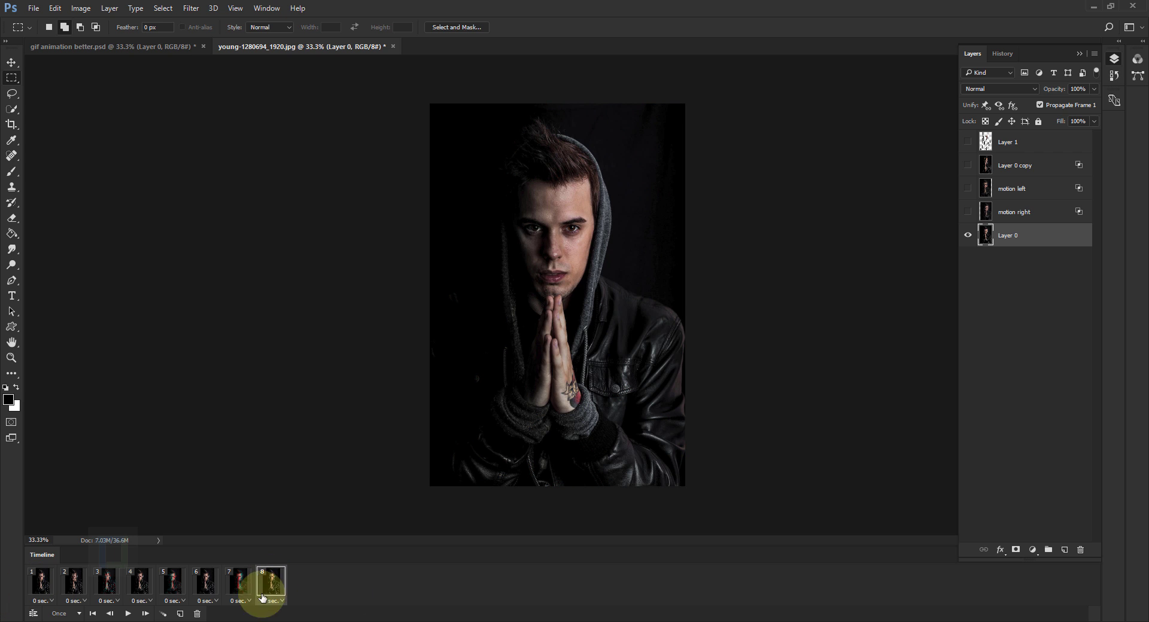
pyautogui.click(41, 580)
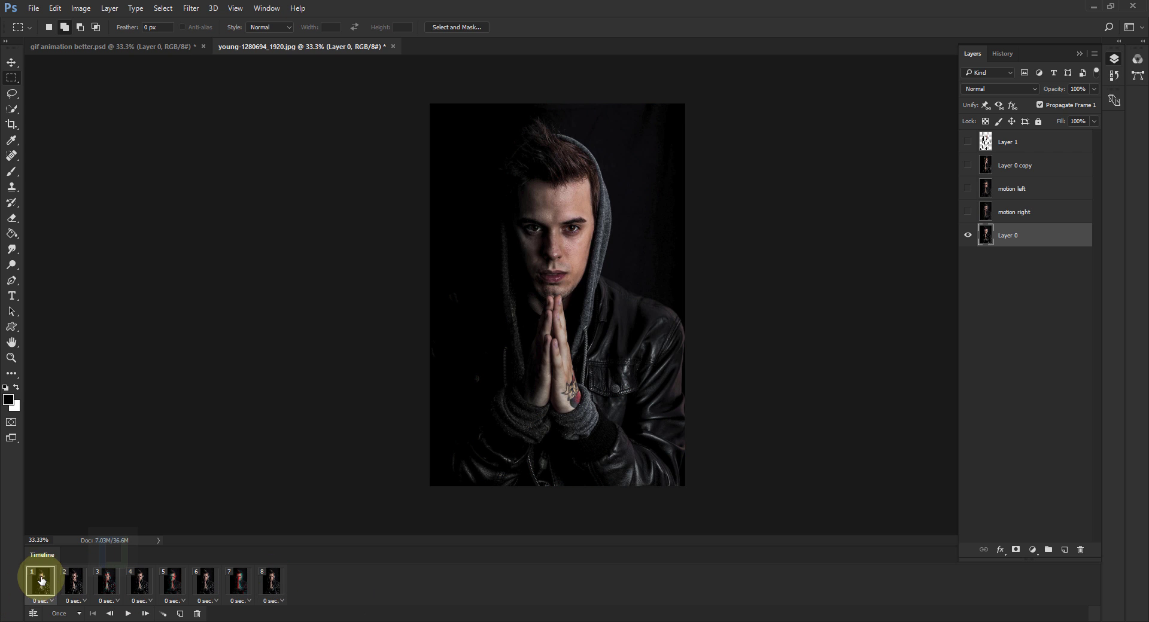
# - Preview the animation and give frame 1 a custom 0.3 second delay
pyautogui.click(129, 614)
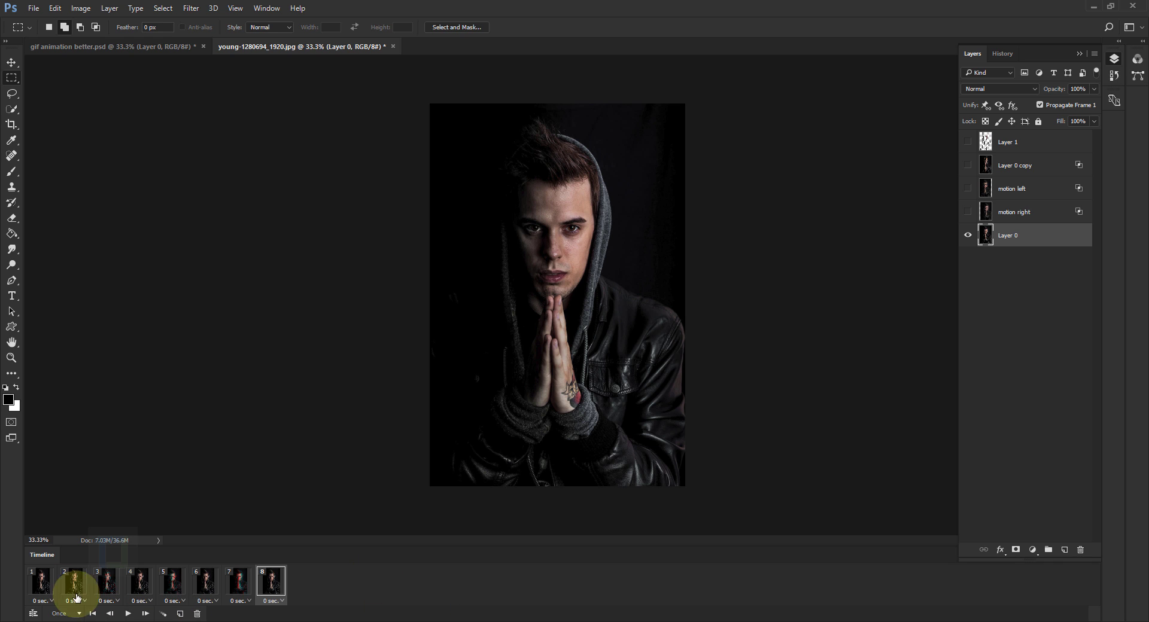
pyautogui.click(42, 592)
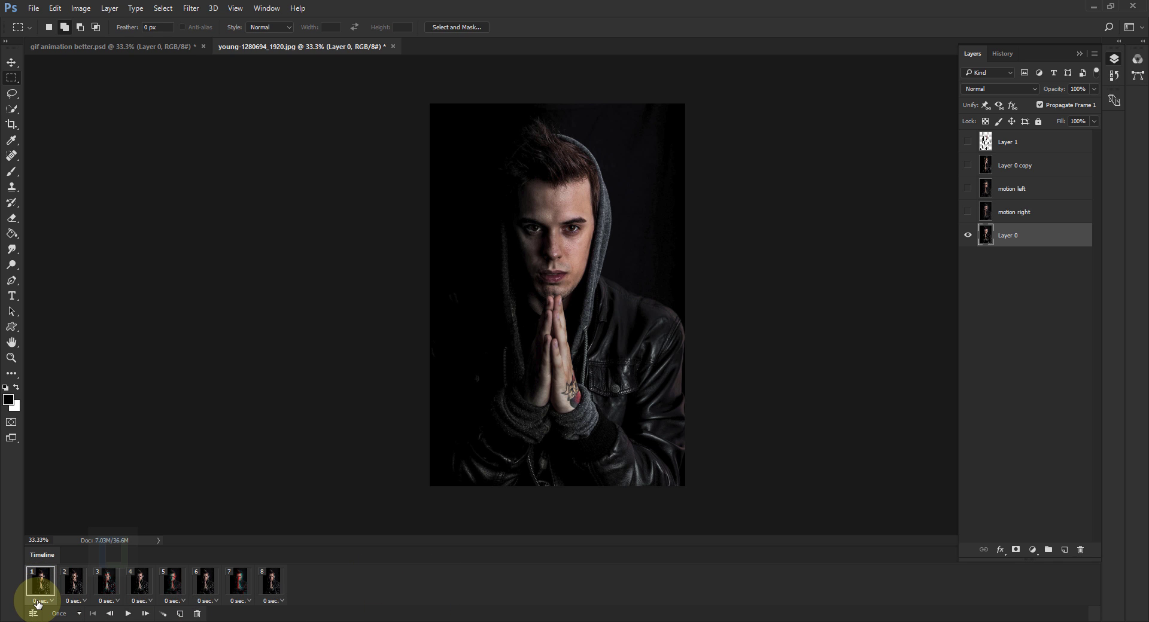
pyautogui.click(38, 601)
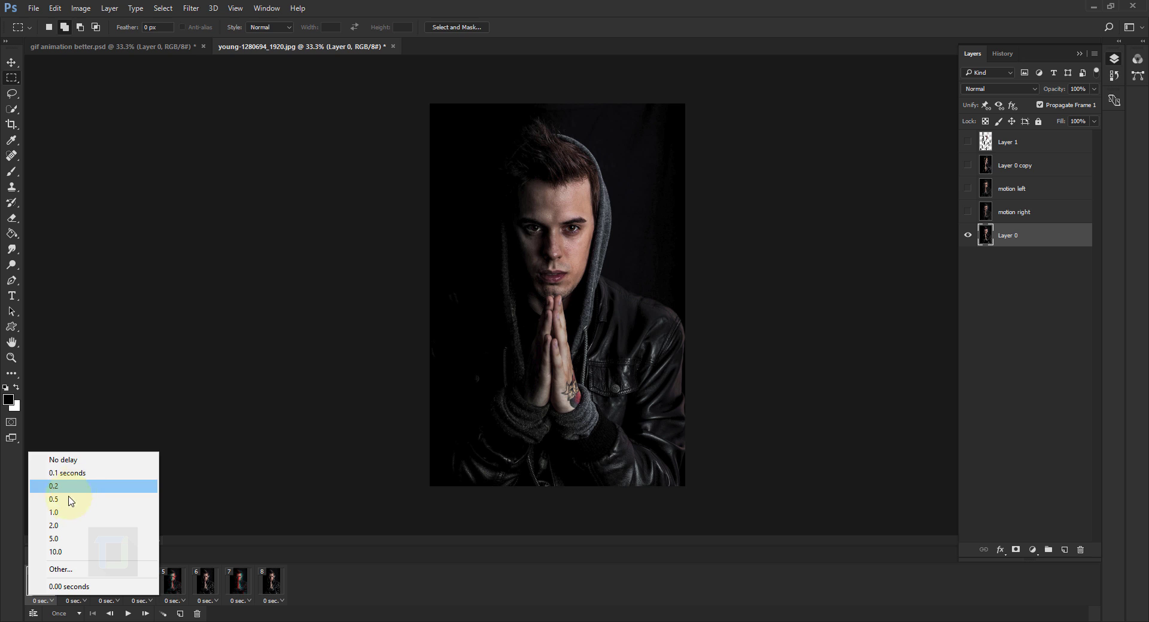
pyautogui.click(63, 570)
pyautogui.write('0.3')
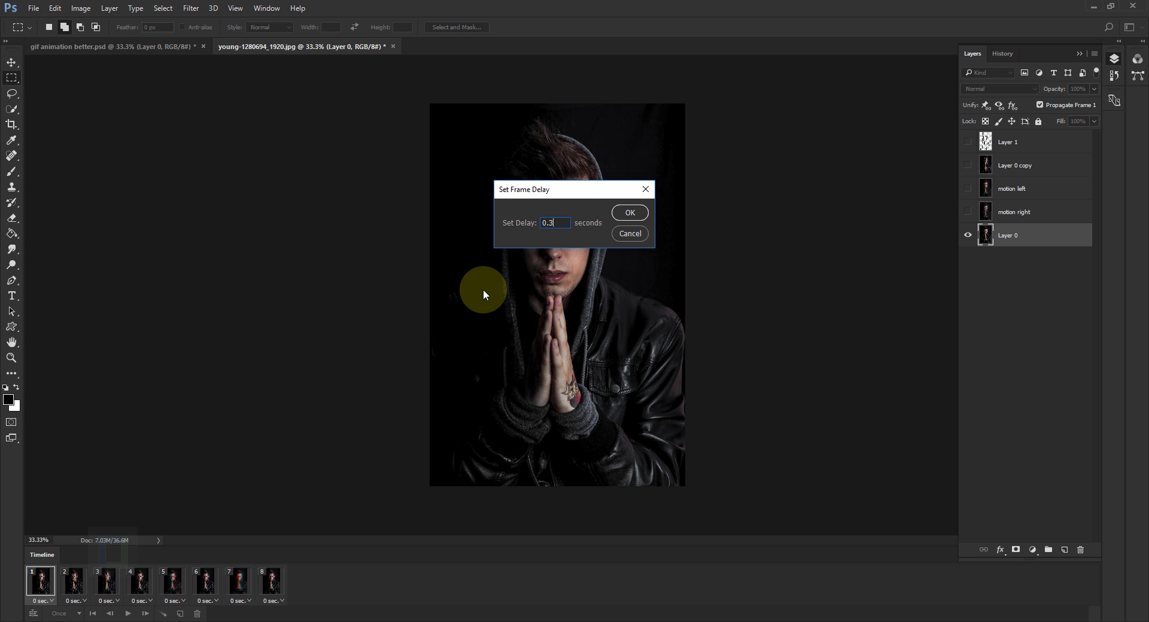
pyautogui.click(641, 219)
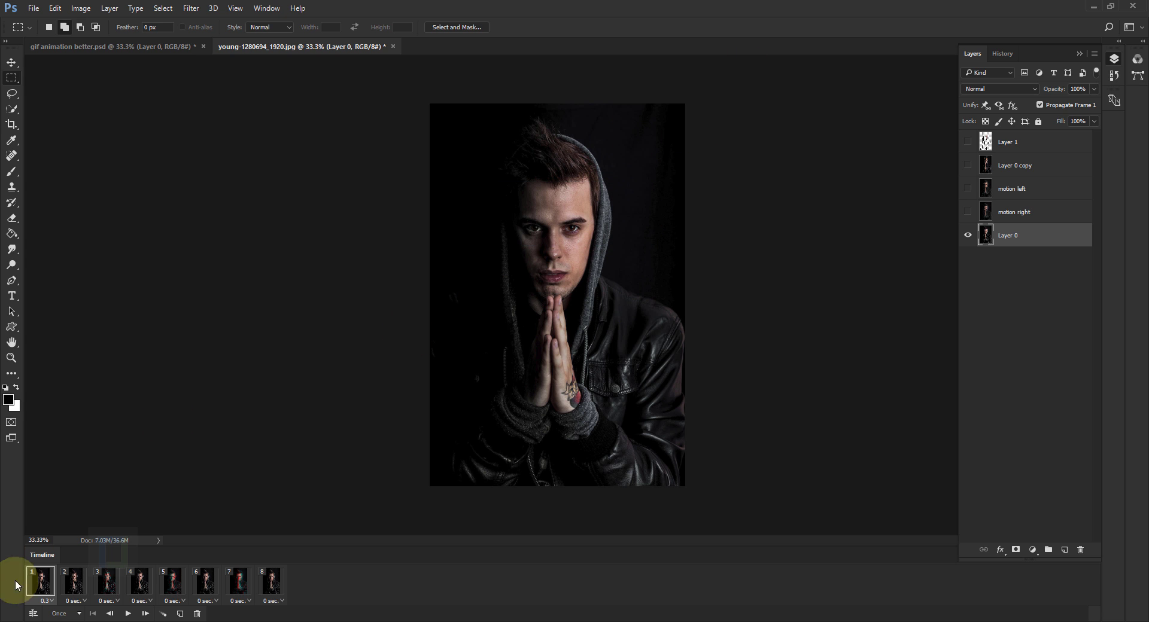
# - Set frames 2 through 7 to a 0.2 second delay each
pyautogui.click(76, 601)
pyautogui.click(112, 493)
pyautogui.click(109, 601)
pyautogui.click(146, 487)
pyautogui.click(142, 601)
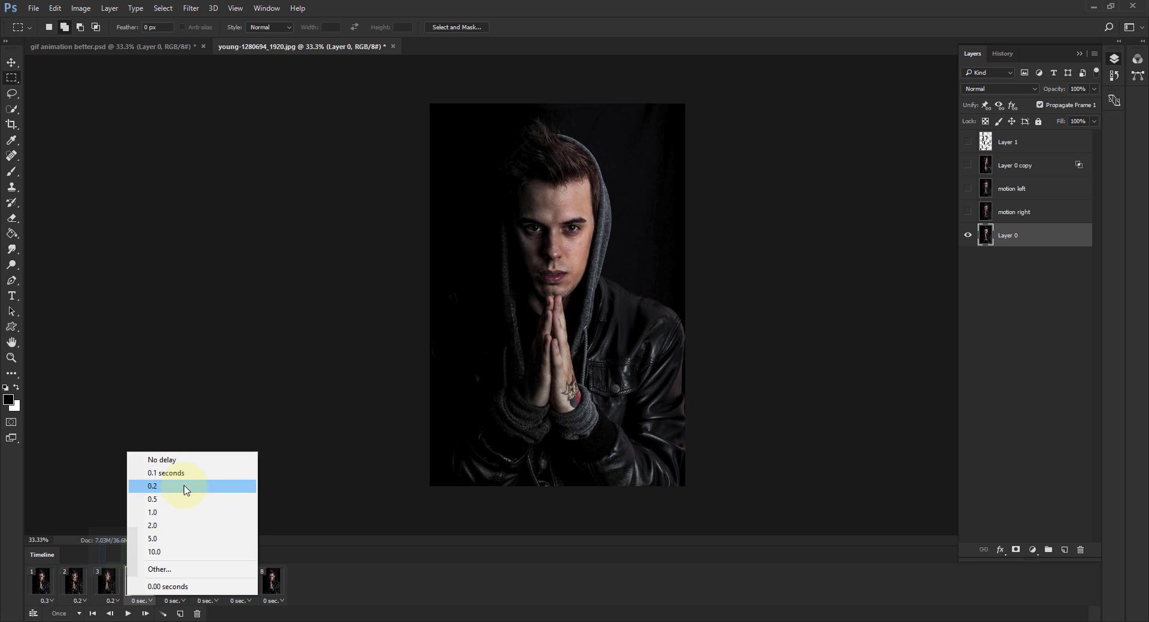
pyautogui.click(185, 486)
pyautogui.click(172, 601)
pyautogui.click(210, 486)
pyautogui.click(205, 600)
pyautogui.click(251, 486)
pyautogui.click(238, 601)
pyautogui.click(273, 486)
# - Set frame 8 to 0.1 seconds and play from frame 1 to check the timing
pyautogui.click(271, 601)
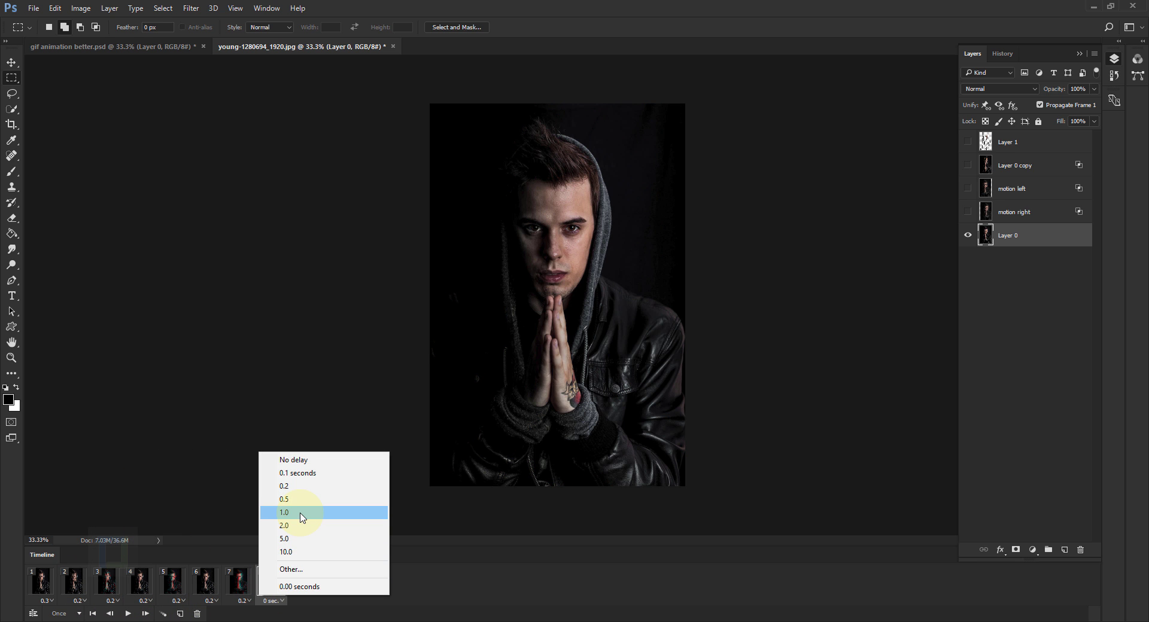
pyautogui.click(297, 473)
pyautogui.click(40, 580)
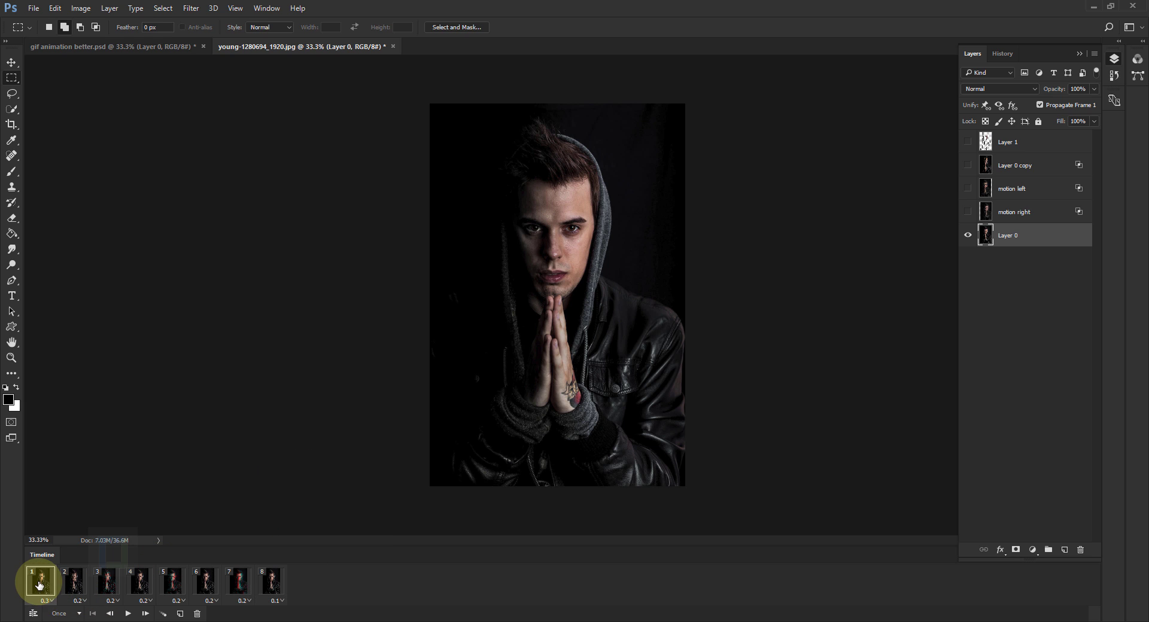
pyautogui.click(127, 614)
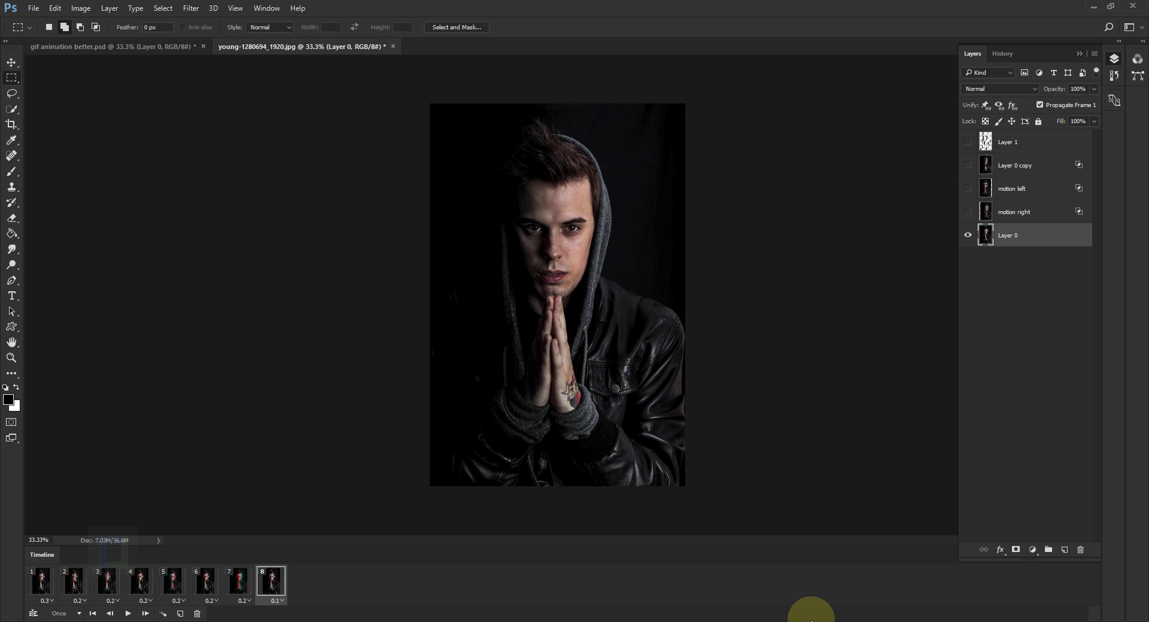
# - Set the animation looping to Forever and preview it from frame 1
pyautogui.click(68, 615)
pyautogui.click(60, 583)
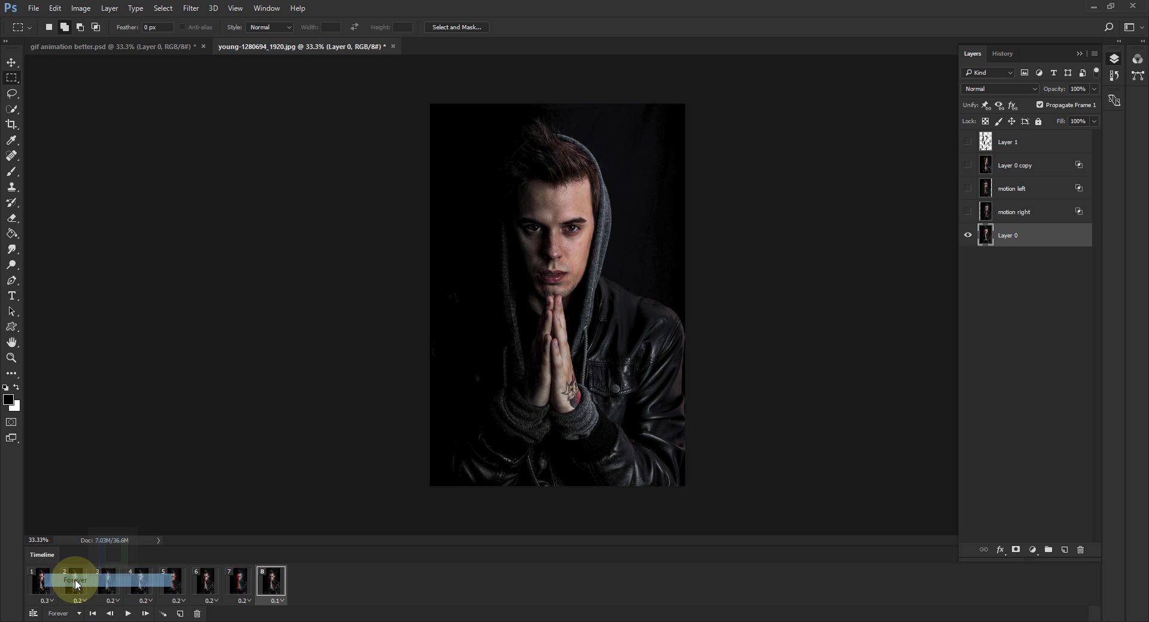
pyautogui.click(41, 582)
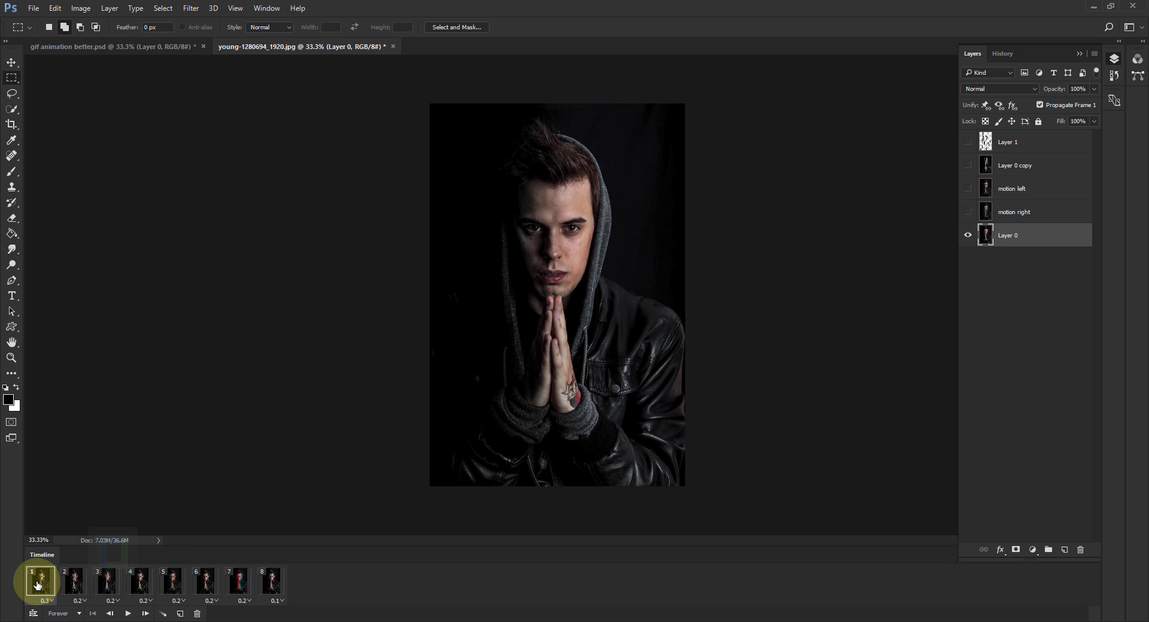
pyautogui.click(127, 615)
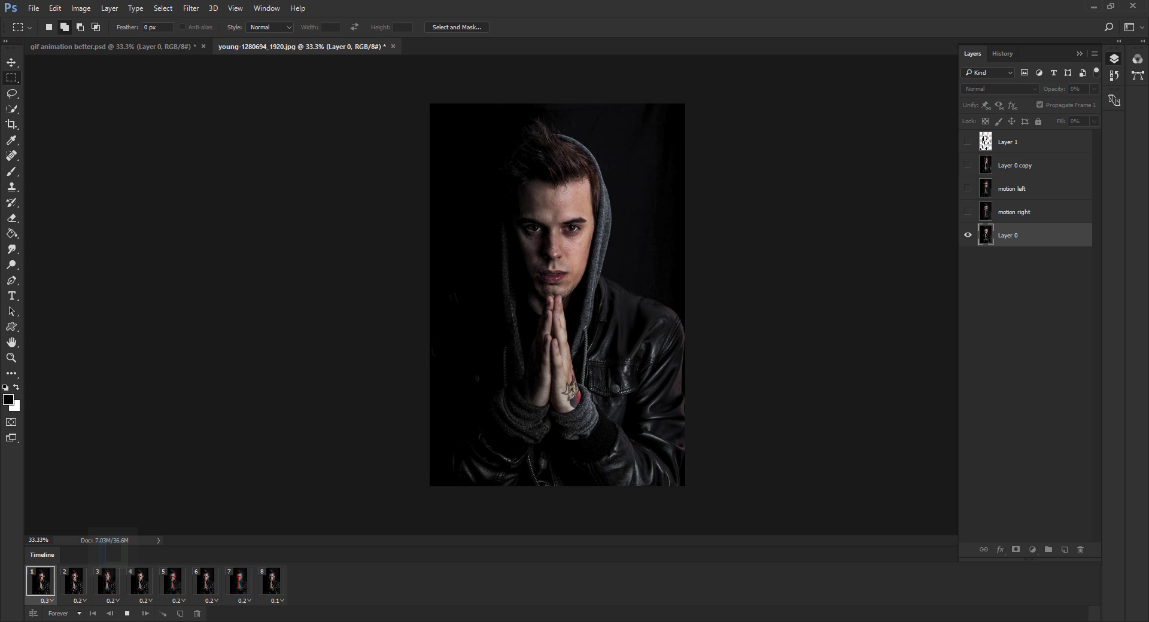
pyautogui.click(127, 614)
# - Shorten frame 2's delay to 0.1 seconds and replay the animation
pyautogui.click(75, 602)
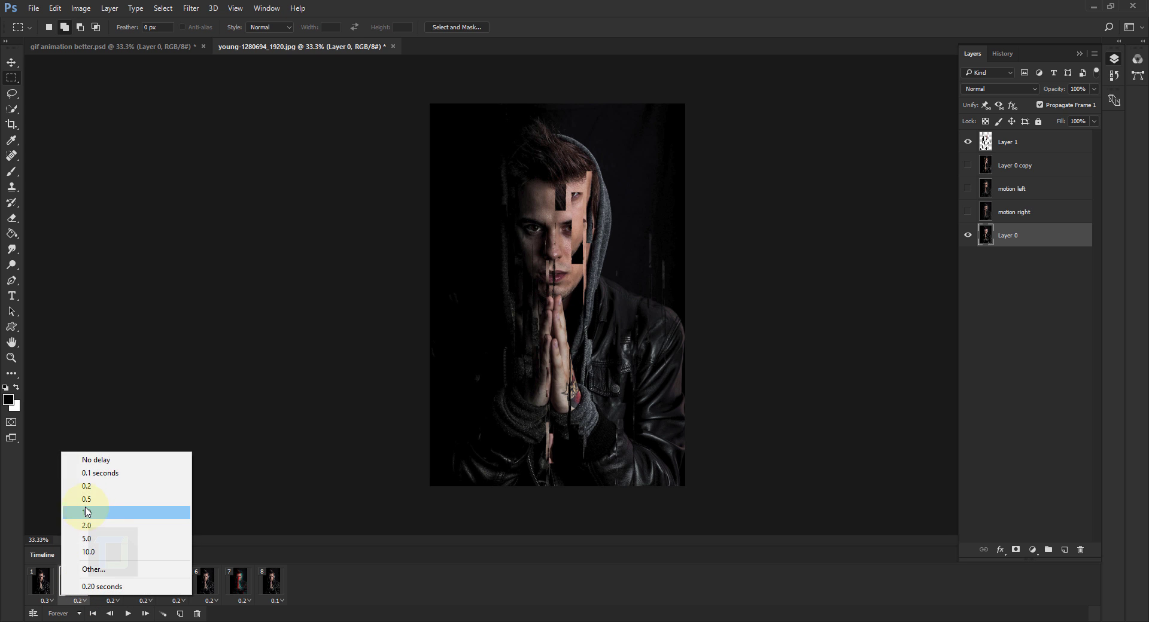
pyautogui.click(90, 475)
pyautogui.click(42, 587)
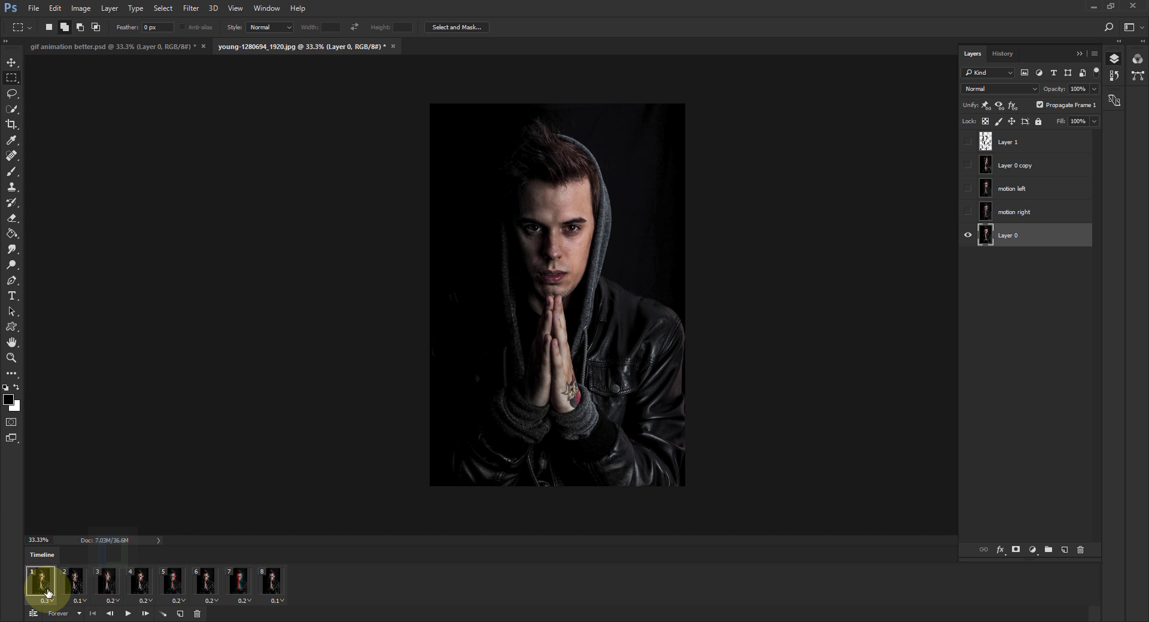
pyautogui.click(127, 615)
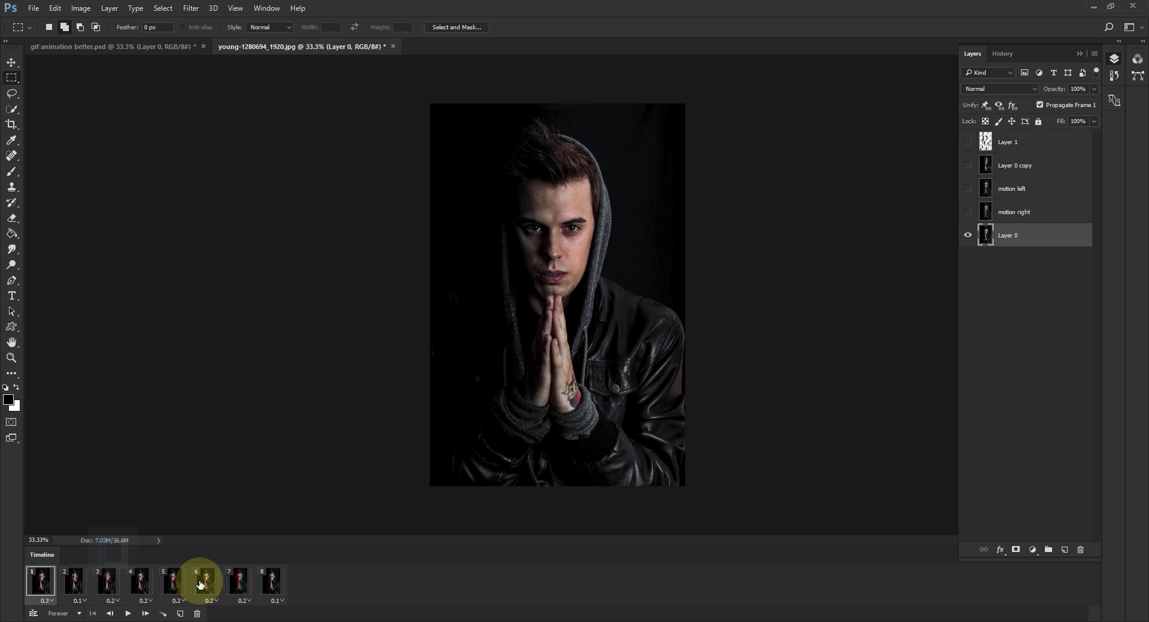
# - Open Save for Web (Legacy) with GIF as the output format
pyautogui.click(28, 8)
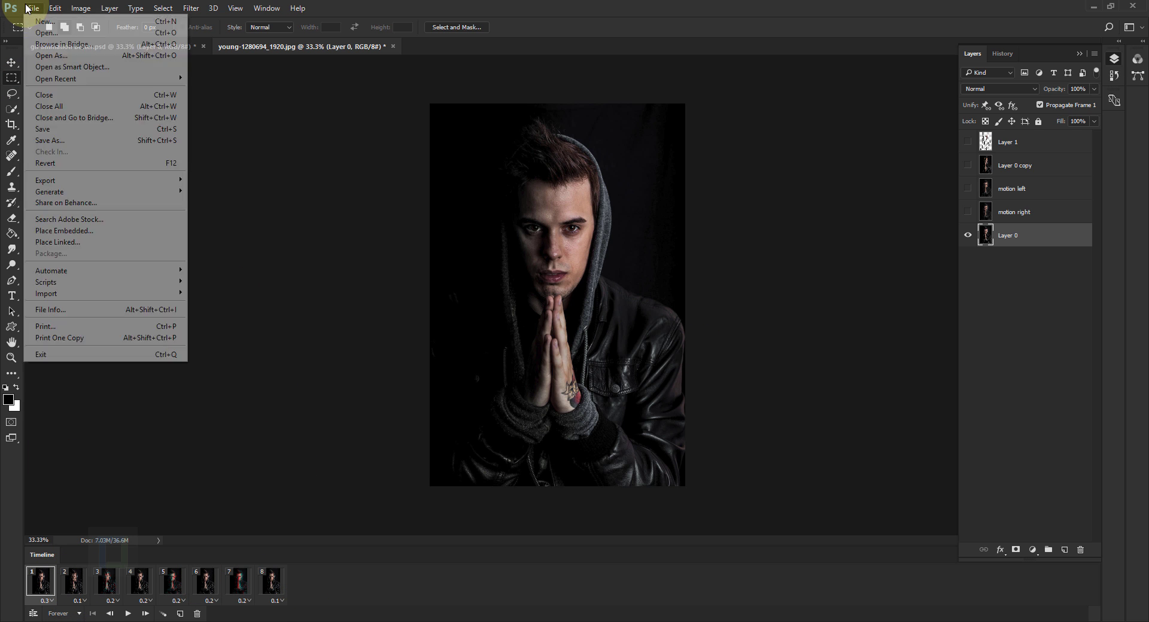
pyautogui.moveTo(78, 180)
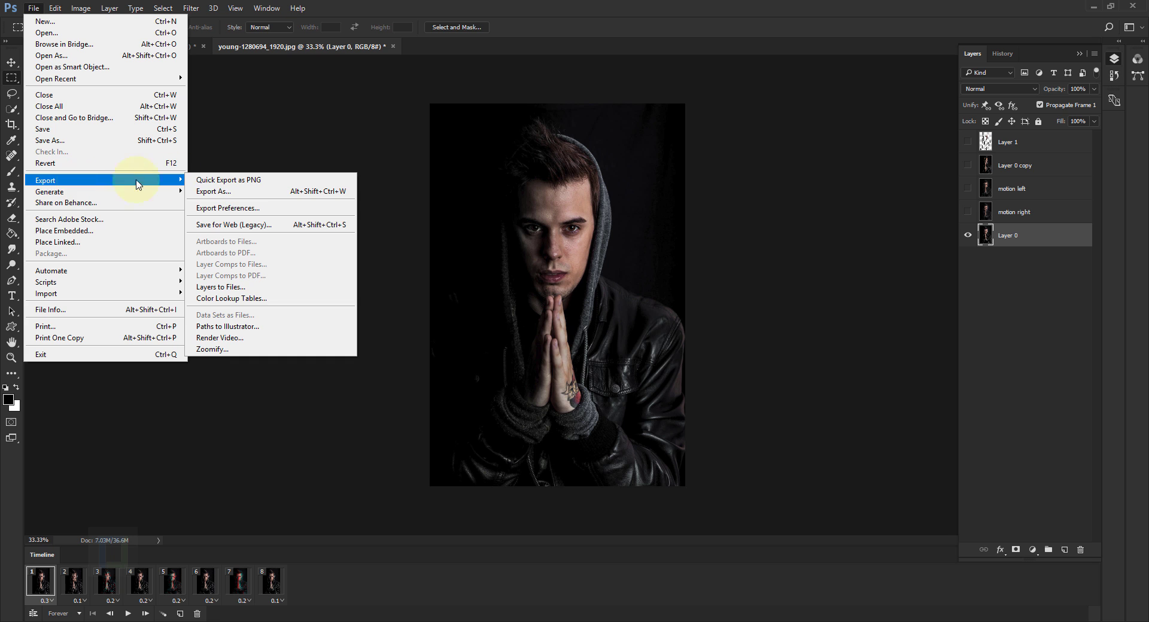
pyautogui.click(221, 226)
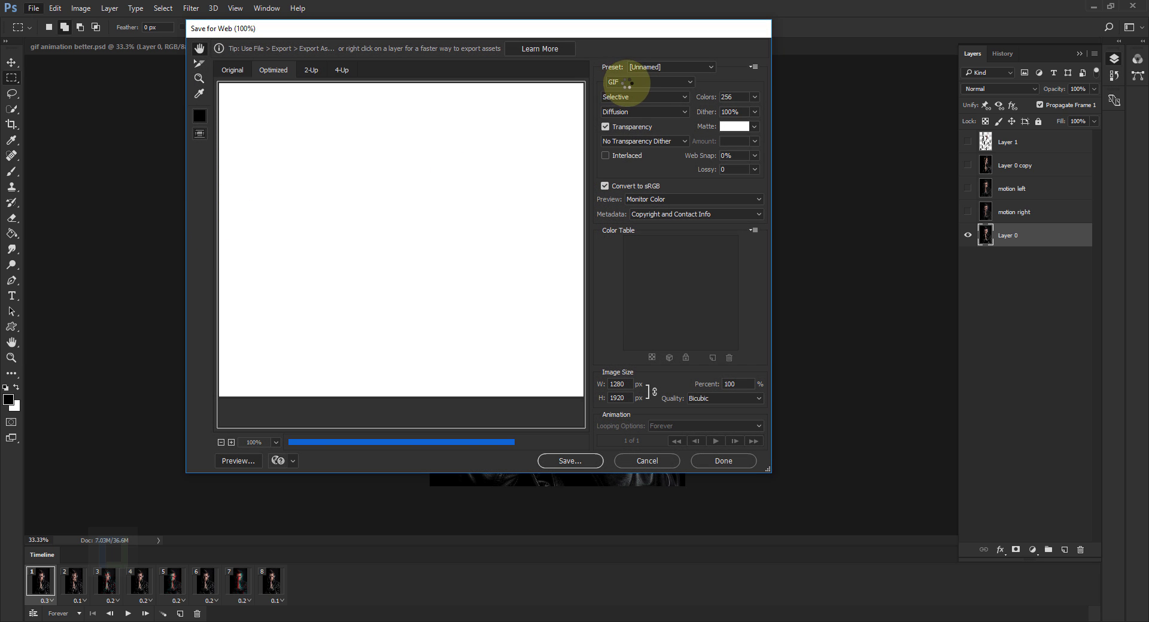
pyautogui.click(623, 83)
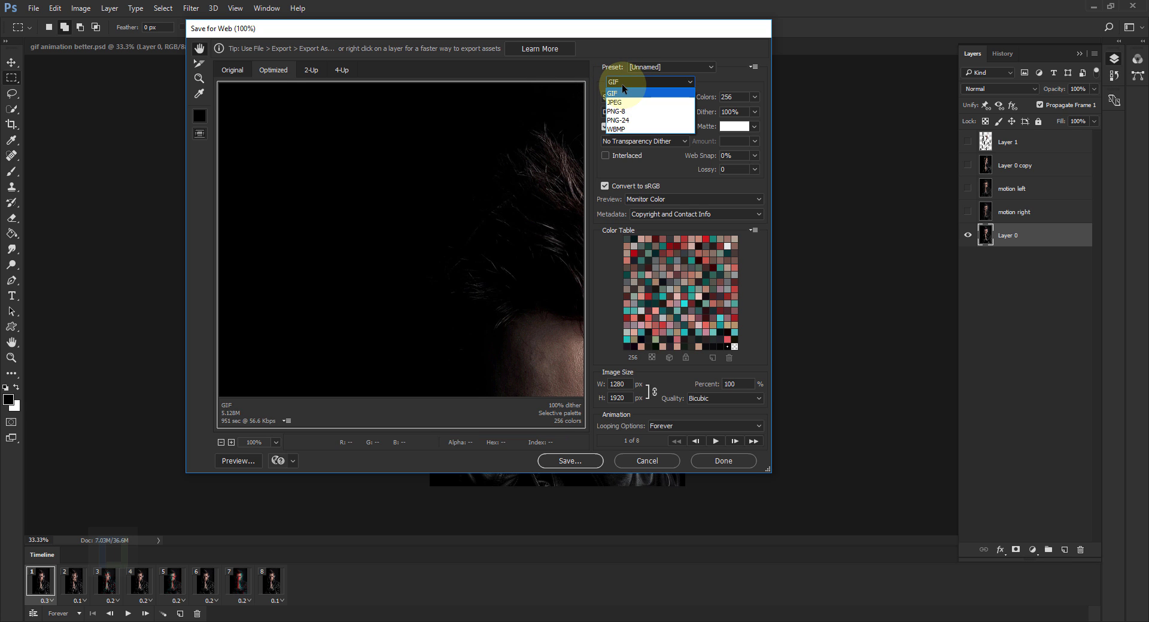
pyautogui.click(619, 91)
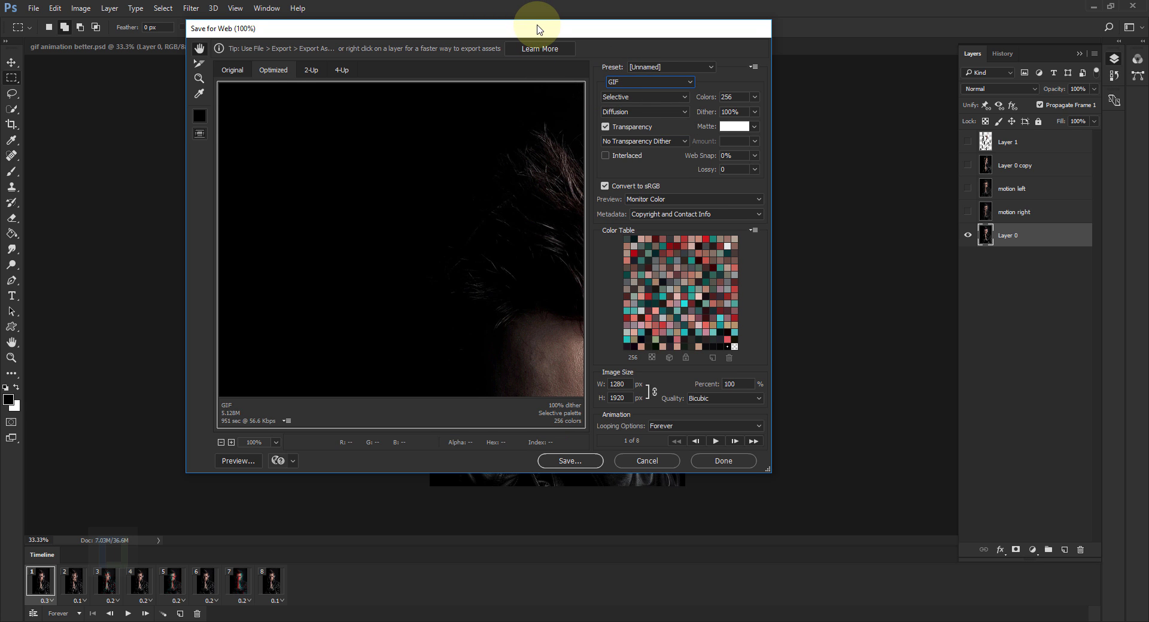
# - Zoom the preview out, resize the output to 500×750 px, and preview it in a browser
pyautogui.moveTo(537, 28); pyautogui.dragTo(518, 23)
pyautogui.click(202, 437)
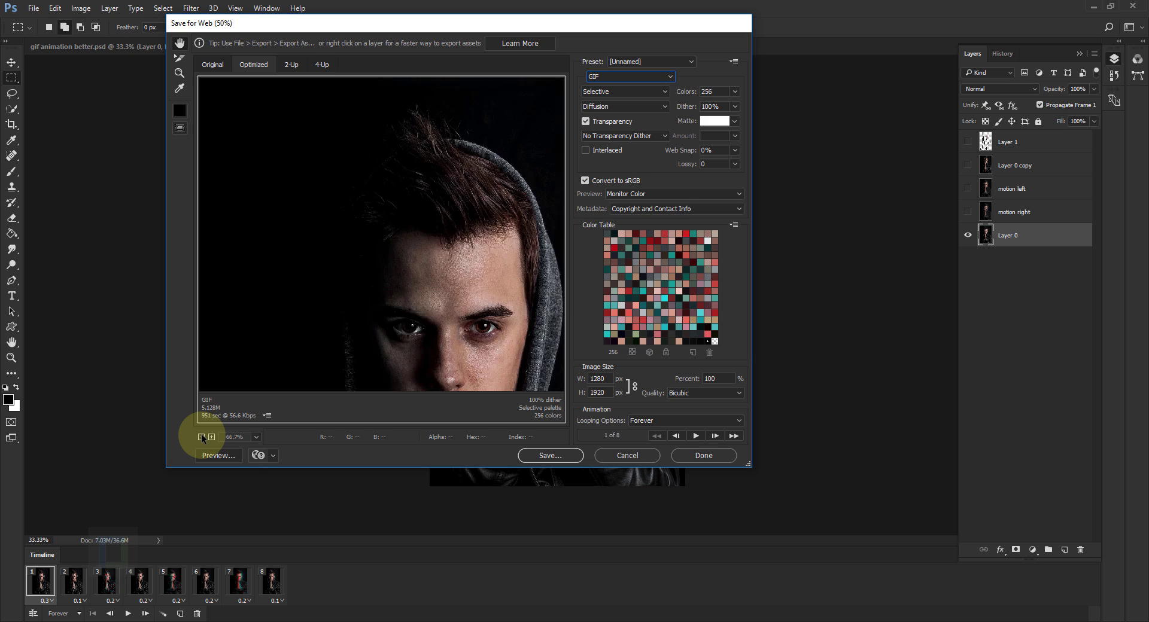
pyautogui.click(202, 438)
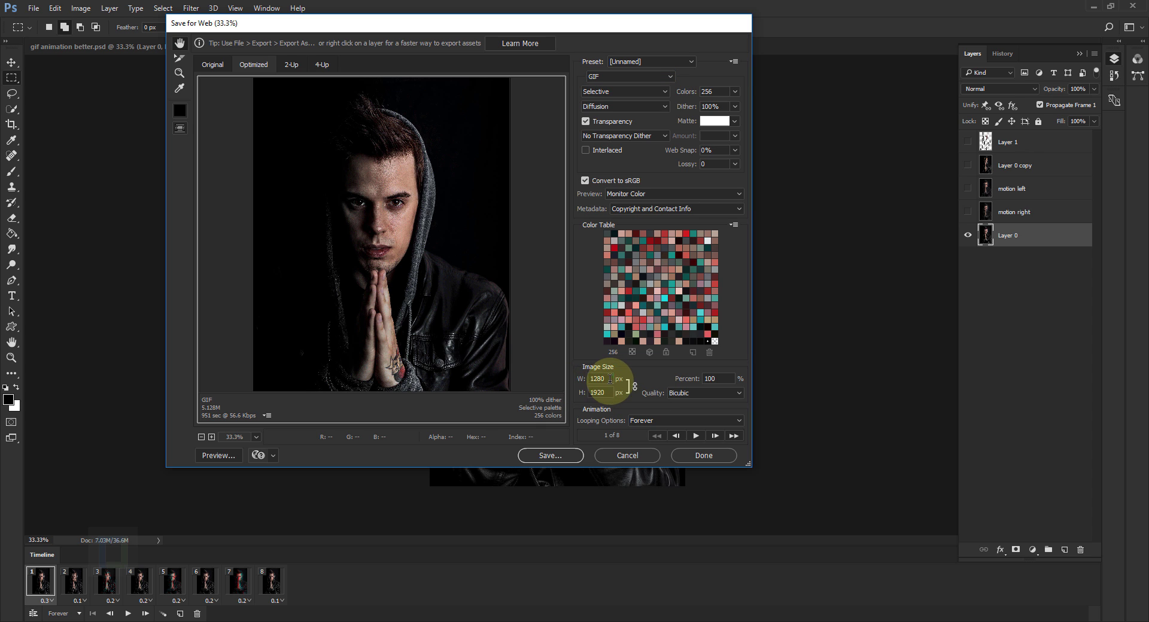
pyautogui.click(585, 383)
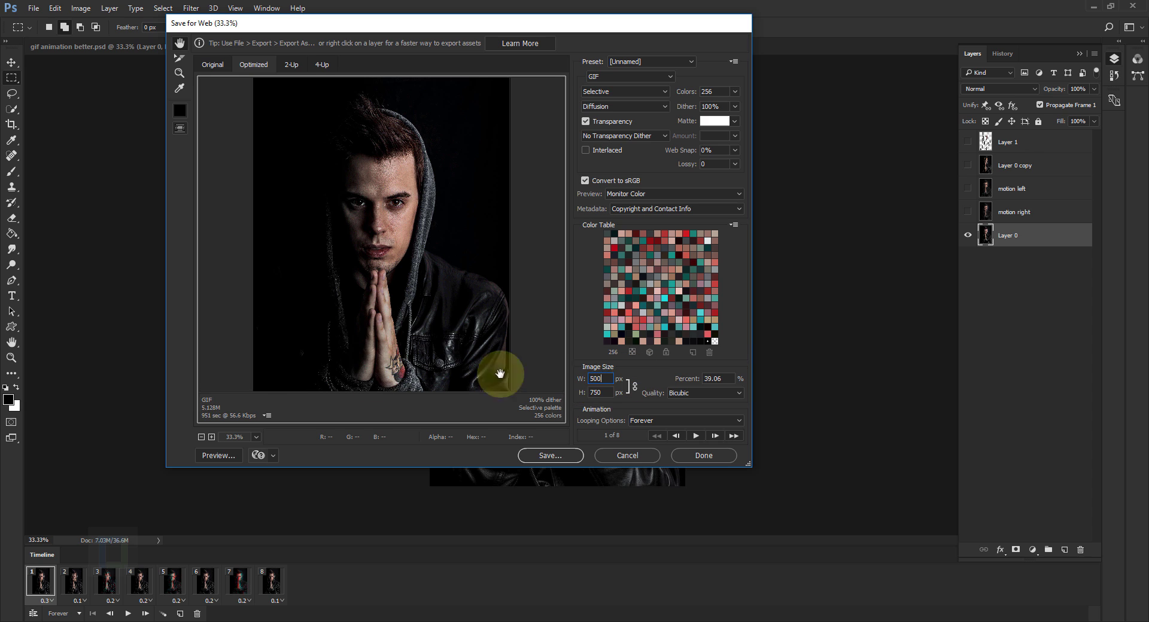
pyautogui.click(216, 458)
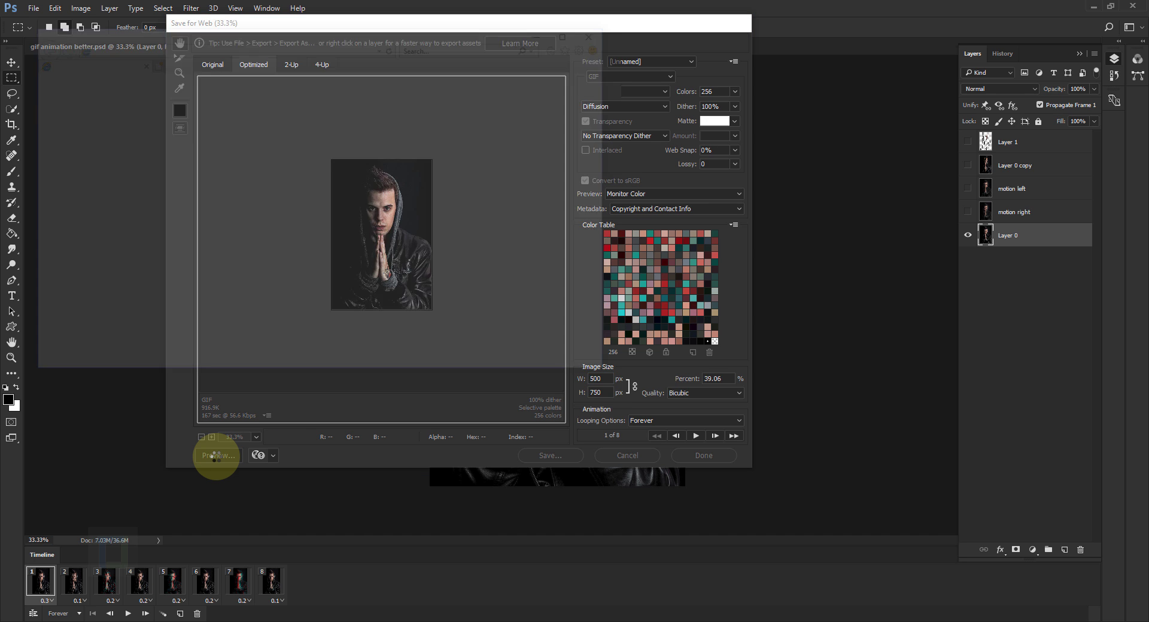
pyautogui.click(489, 108)
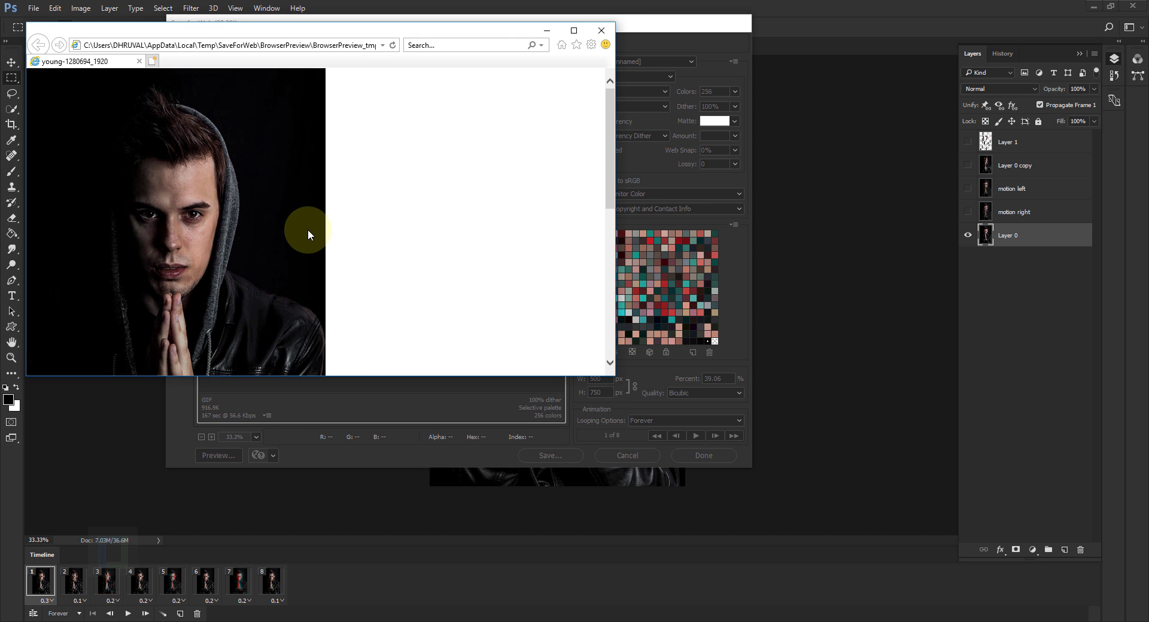
pyautogui.click(573, 30)
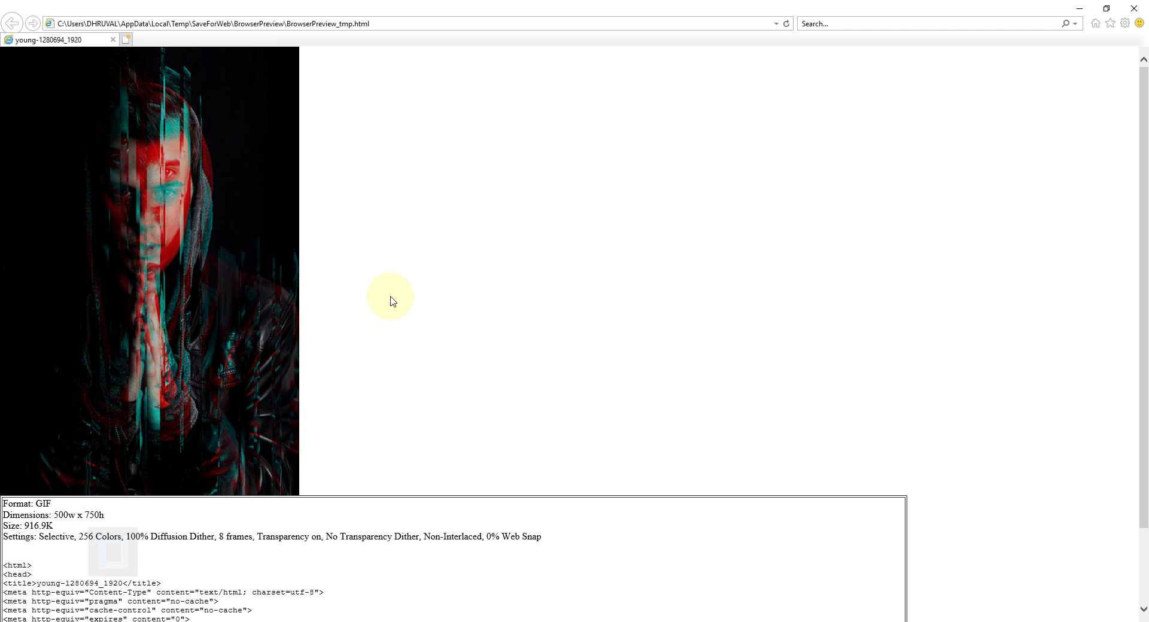
pyautogui.click(1135, 8)
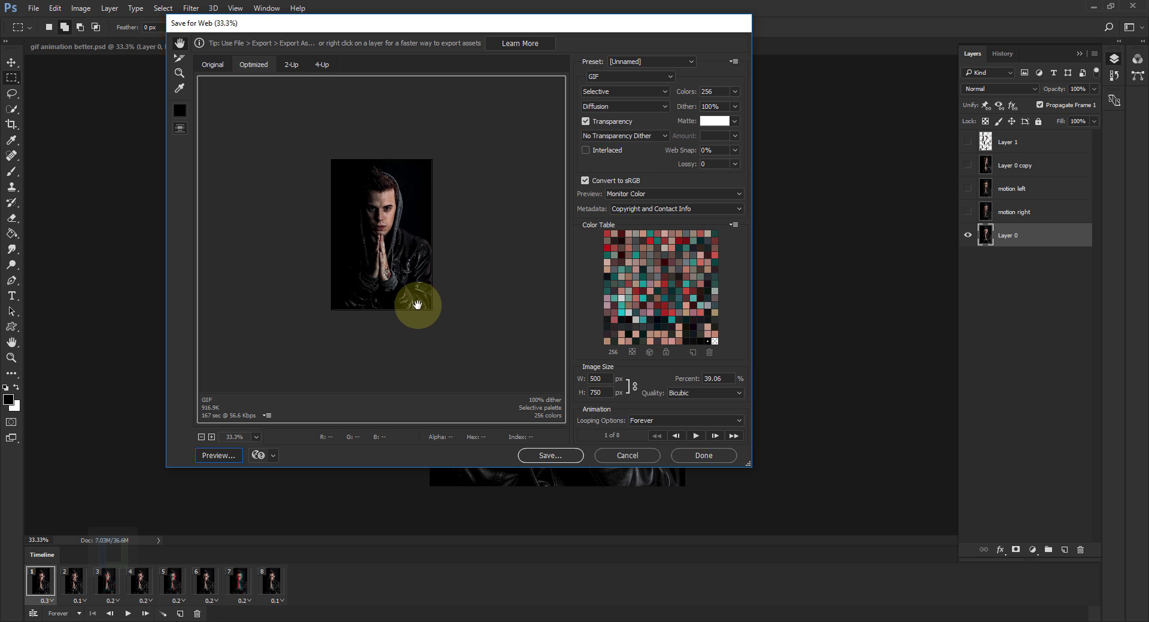
# - Save the animation as glitch-tutorial-file.gif in the Glitch Animation effect folder and open it in Photos
pyautogui.click(549, 457)
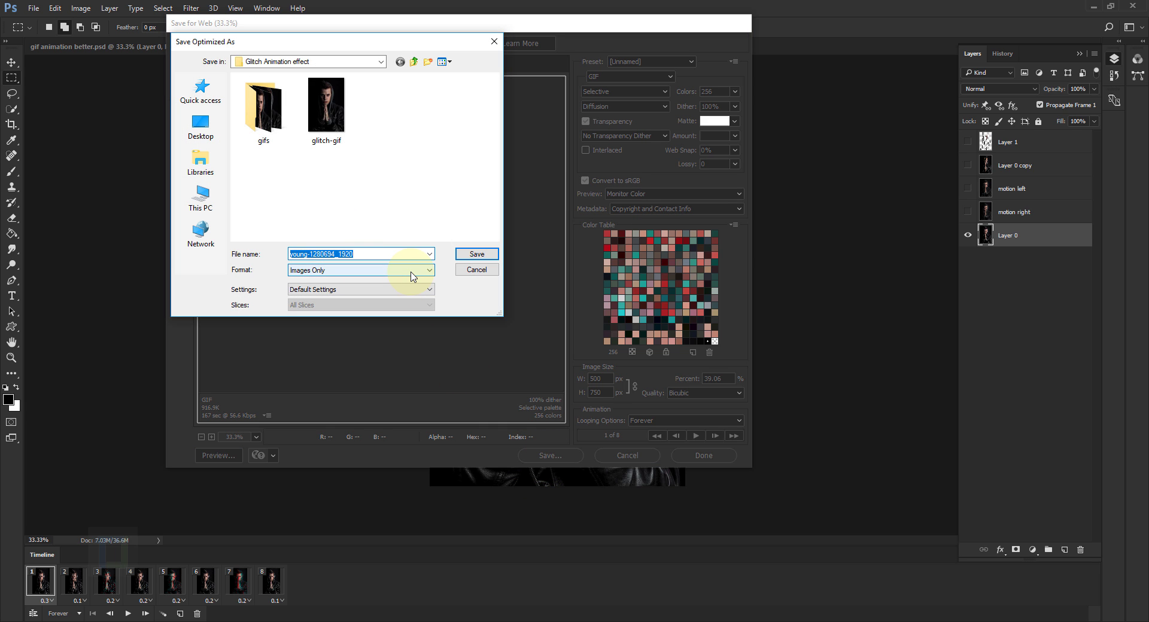
pyautogui.write('glitch tutorial file')
pyautogui.click(477, 256)
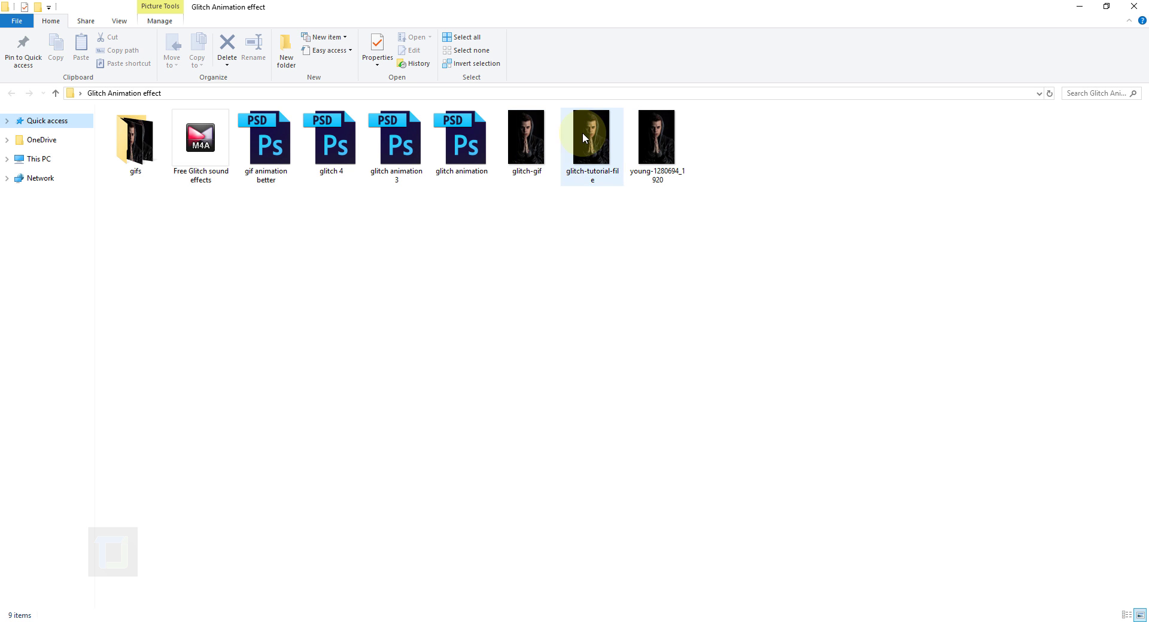
pyautogui.click(586, 133)
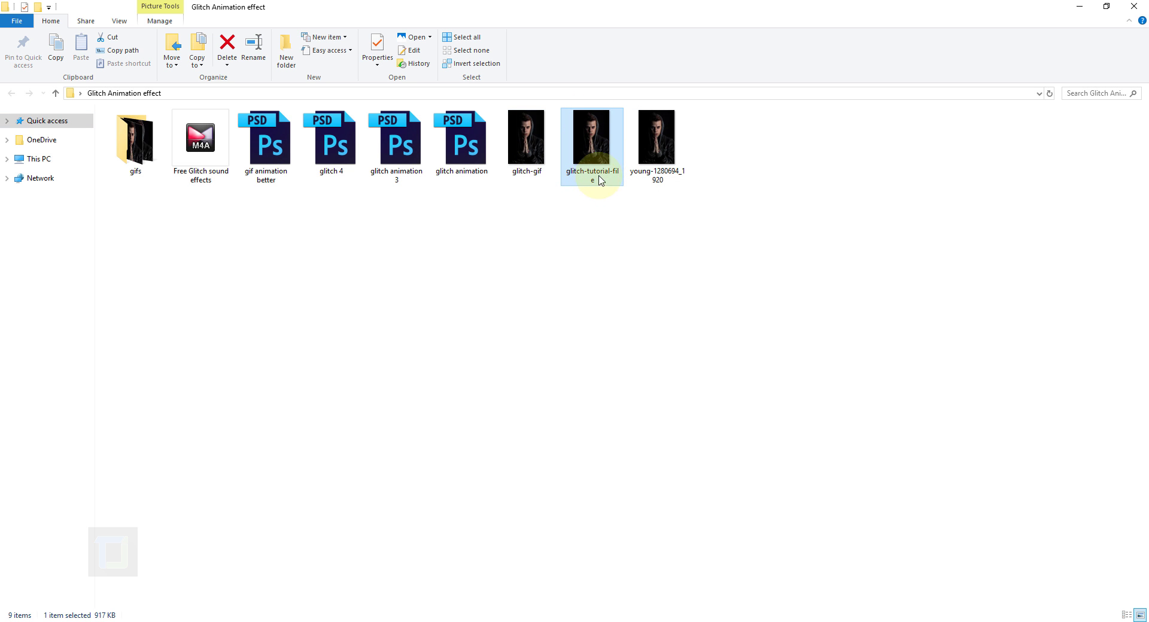
pyautogui.doubleClick(599, 127)
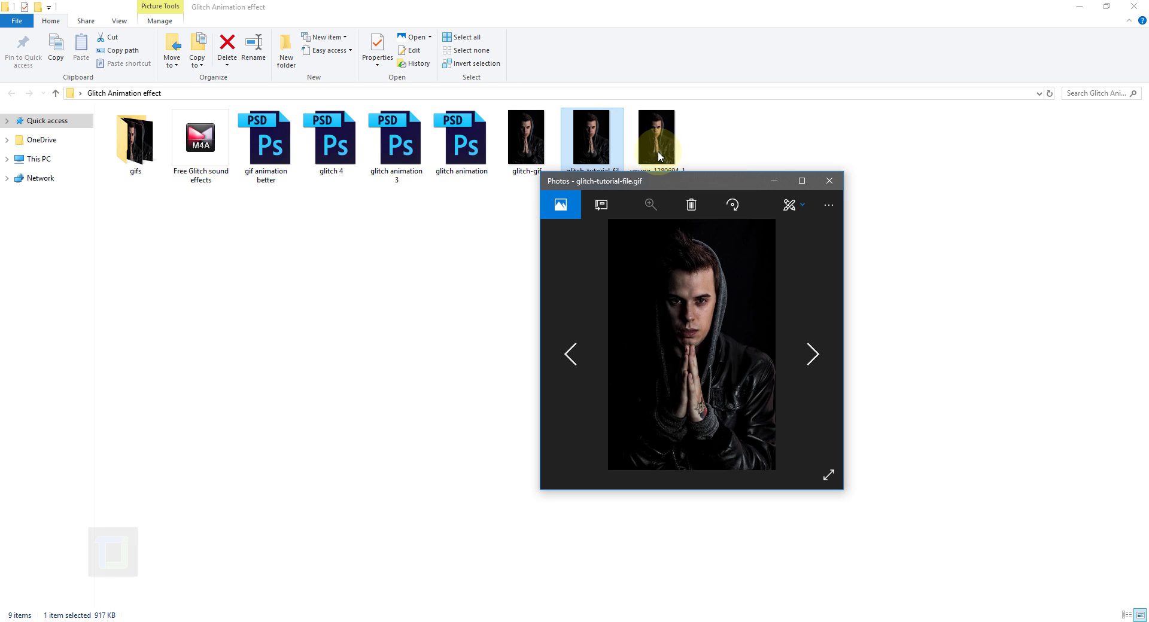
# - Maximize the Photos window so the eight-frame glitch GIF plays full screen
pyautogui.click(801, 181)
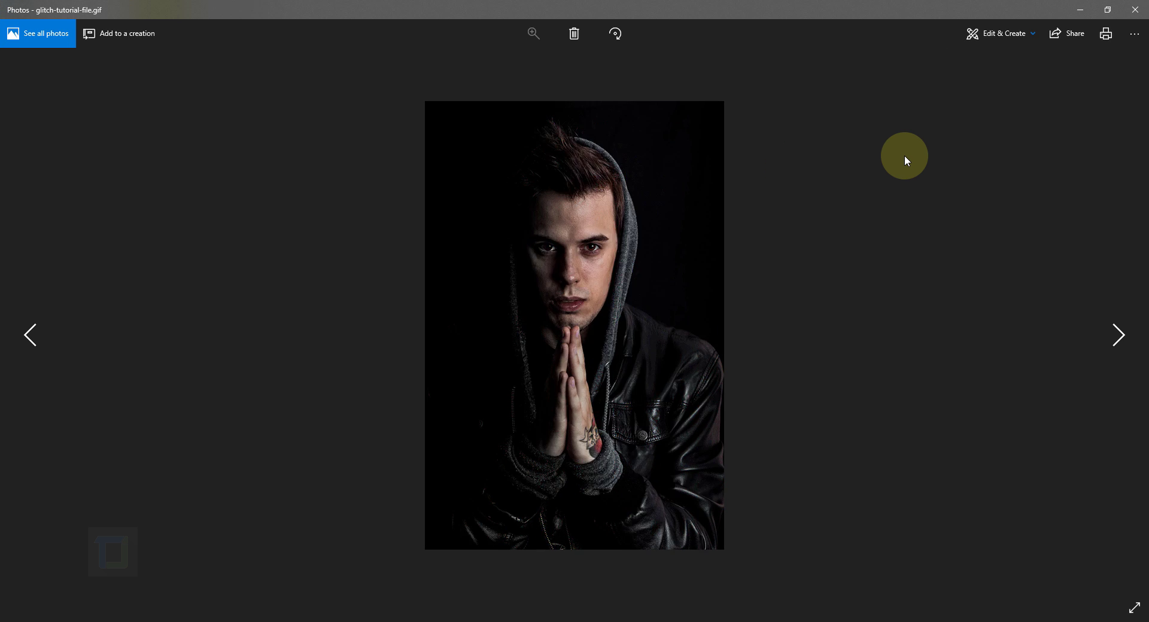